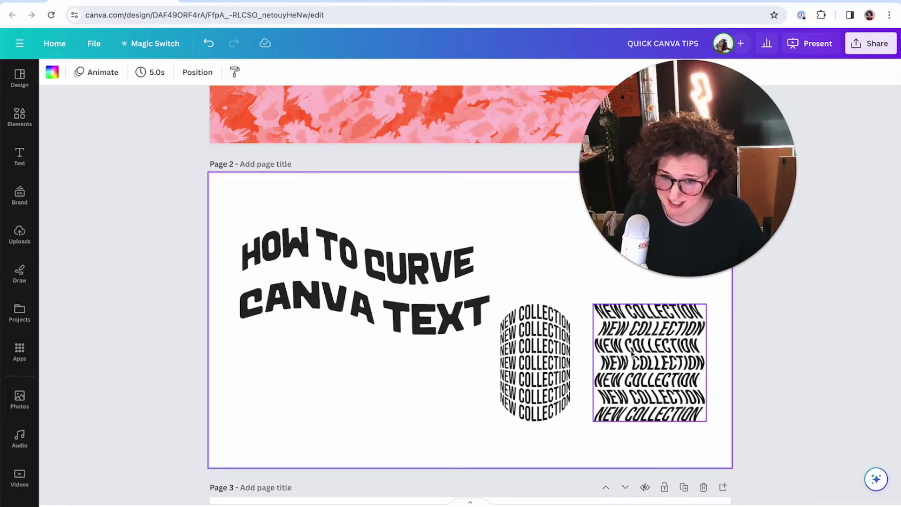
Step: Look through the design's pages and examine the wavy and curved text examples on page 2
{"action": "scroll", "coordinate": [484, 322], "scroll_direction": "up", "scroll_amount": 5}
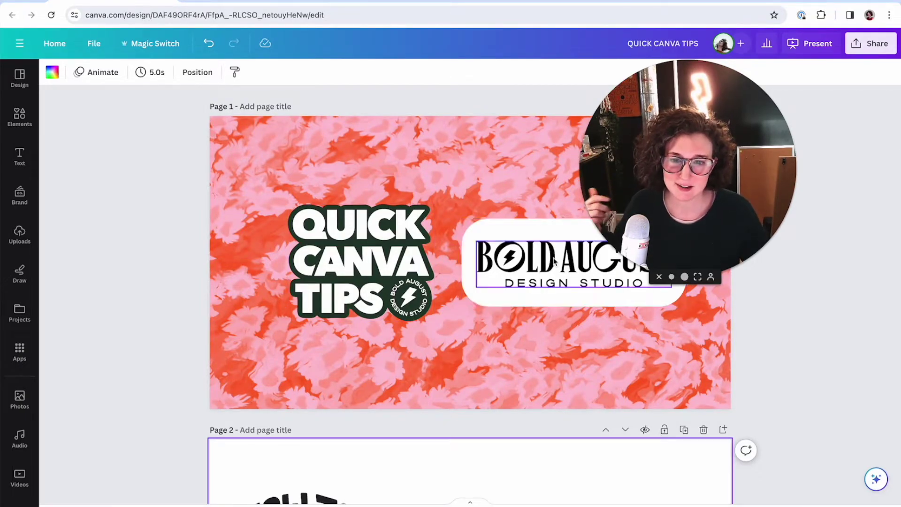
{"action": "scroll", "coordinate": [568, 258], "scroll_direction": "down", "scroll_amount": 12}
{"action": "scroll", "coordinate": [547, 266], "scroll_direction": "down", "scroll_amount": 17}
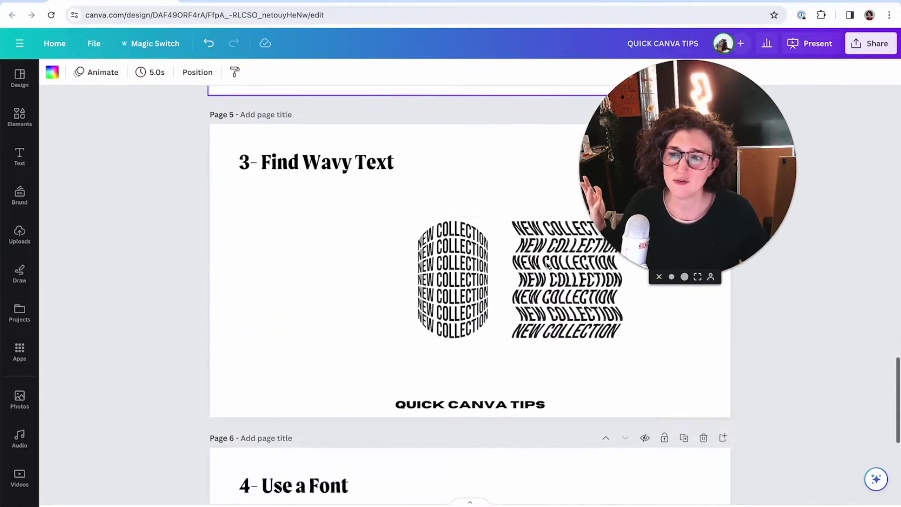
{"action": "scroll", "coordinate": [547, 267], "scroll_direction": "up", "scroll_amount": 18}
{"action": "scroll", "coordinate": [546, 266], "scroll_direction": "up", "scroll_amount": 5}
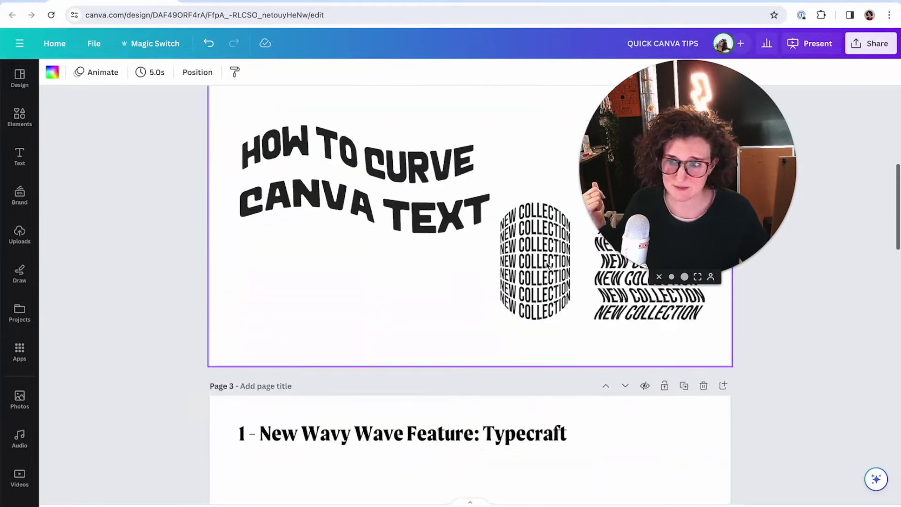
{"action": "scroll", "coordinate": [547, 266], "scroll_direction": "down", "scroll_amount": 4}
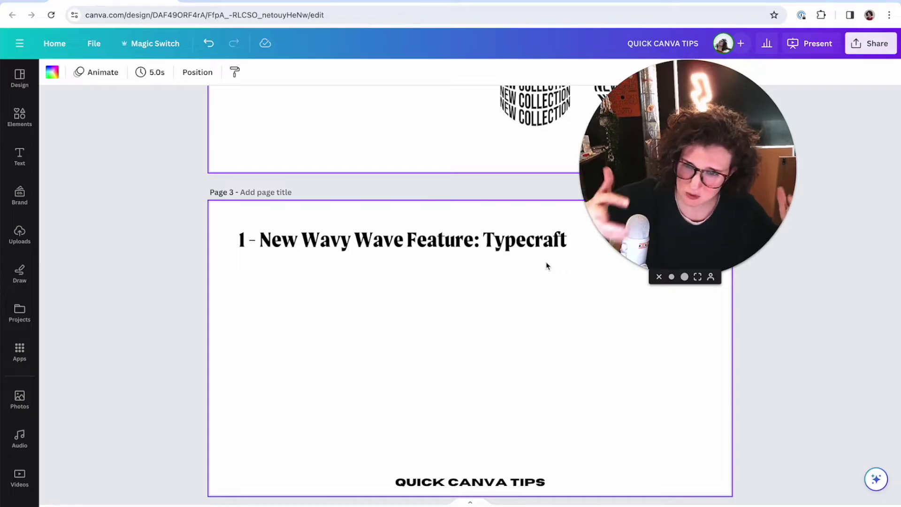
{"action": "scroll", "coordinate": [479, 284], "scroll_direction": "up", "scroll_amount": 5}
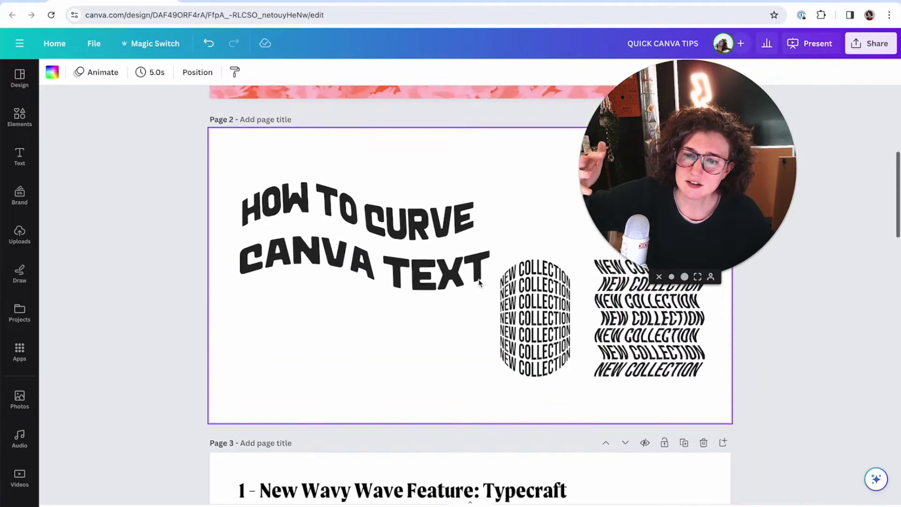
{"action": "left_click", "coordinate": [680, 366]}
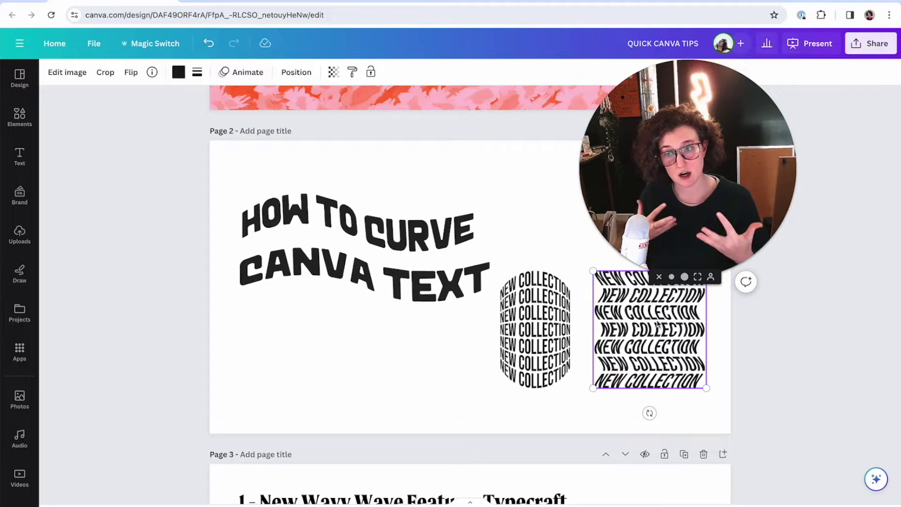
{"action": "left_click", "coordinate": [404, 230]}
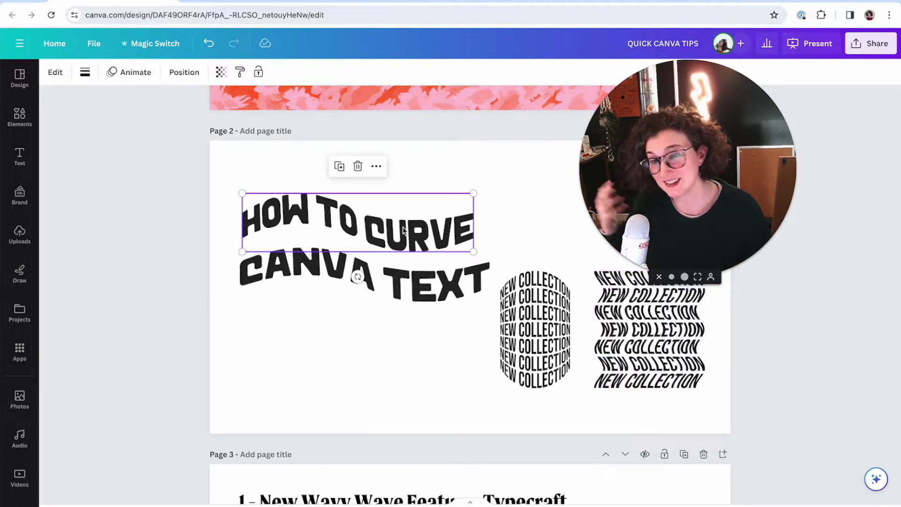
{"action": "left_click", "coordinate": [355, 274]}
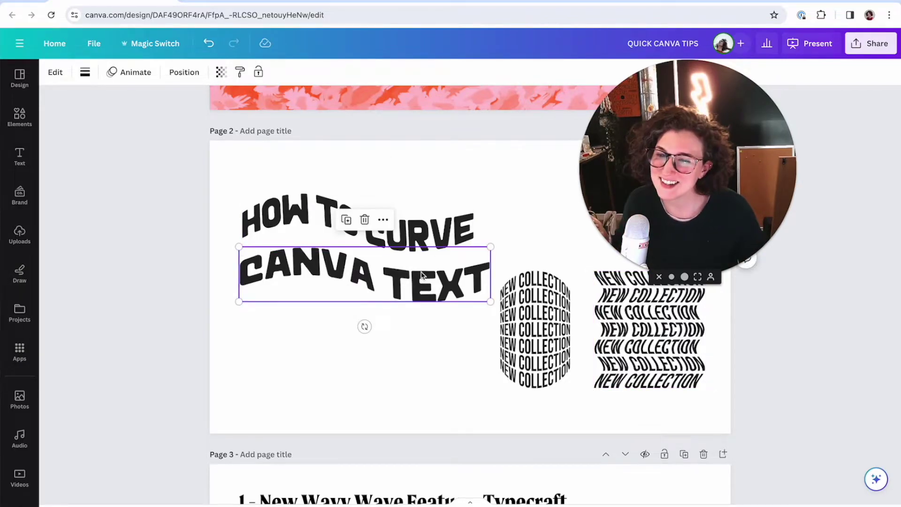
Step: Select page 3 and open the TypeCraft app for it
{"action": "scroll", "coordinate": [421, 275], "scroll_direction": "down", "scroll_amount": 7}
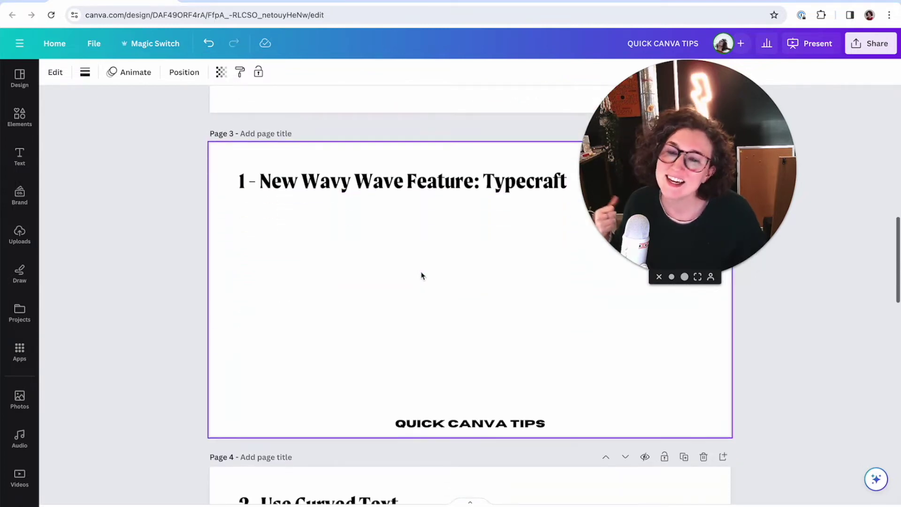
{"action": "left_click", "coordinate": [421, 275]}
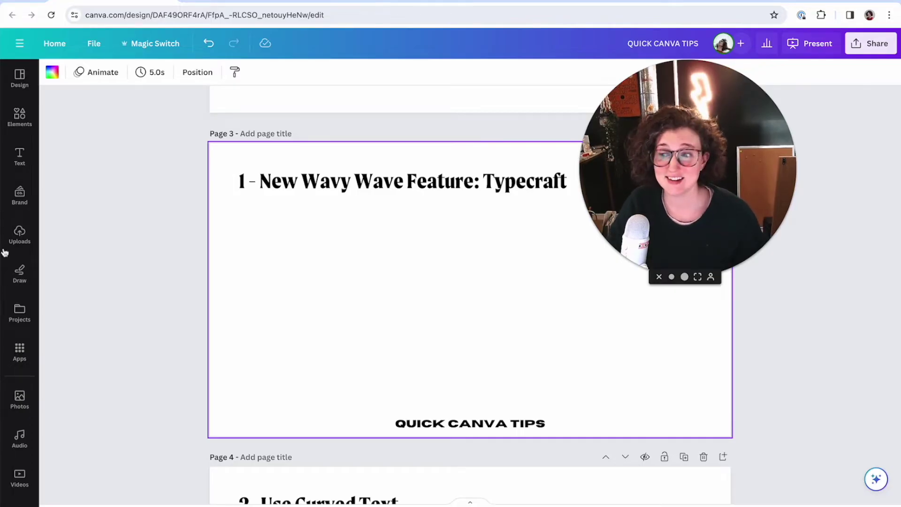
{"action": "left_click", "coordinate": [19, 353]}
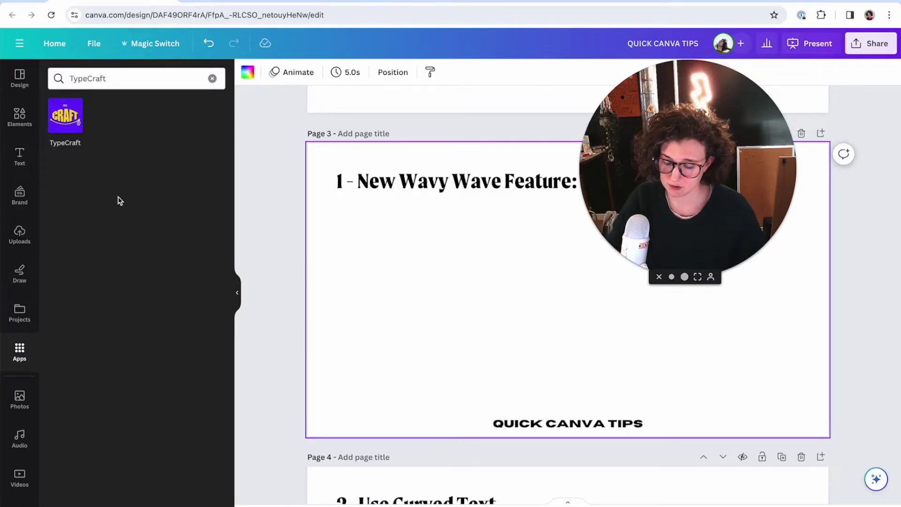
{"action": "left_click", "coordinate": [74, 129]}
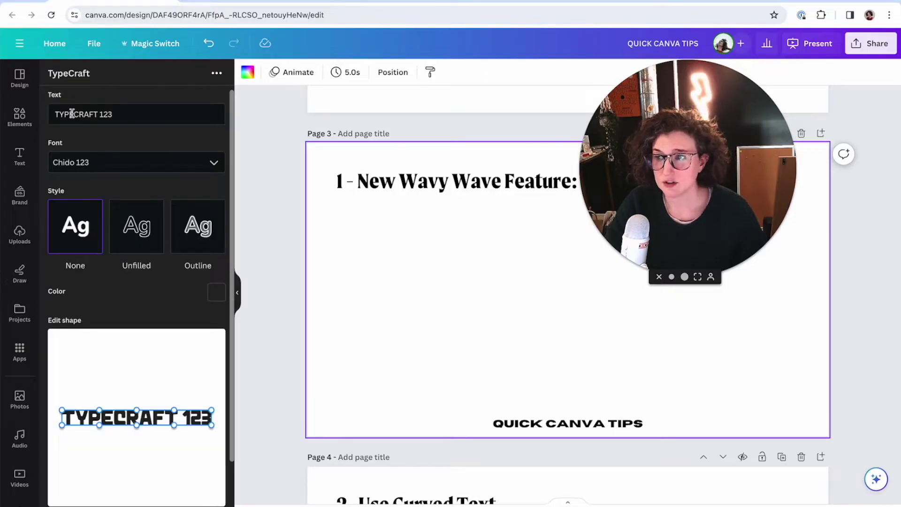
Step: Replace the TypeCraft sample text with "SATURDAY AT 2:00PM"
{"action": "double_click", "coordinate": [72, 114]}
{"action": "key", "text": "ctrl+a"}
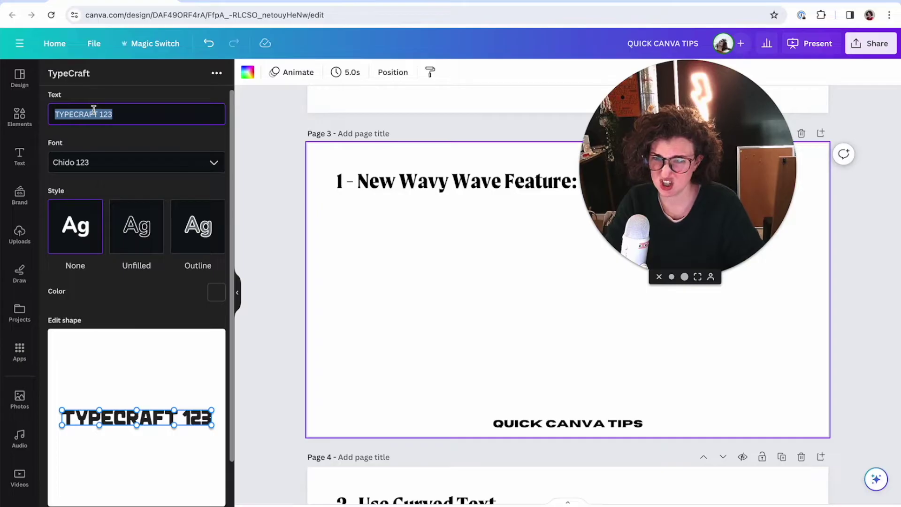
{"action": "type", "text": "SATURDAY @ 2:"}
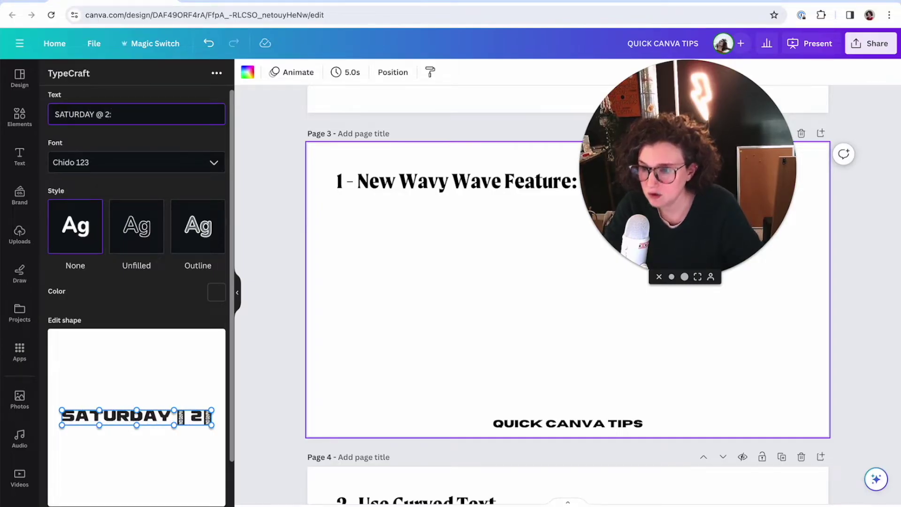
{"action": "key", "text": "BackSpace"}
{"action": "key", "text": "BackSpace"}
{"action": "key", "text": "BackSpace"}
{"action": "key", "text": "BackSpace"}
{"action": "type", "text": "AT 2:00PM"}
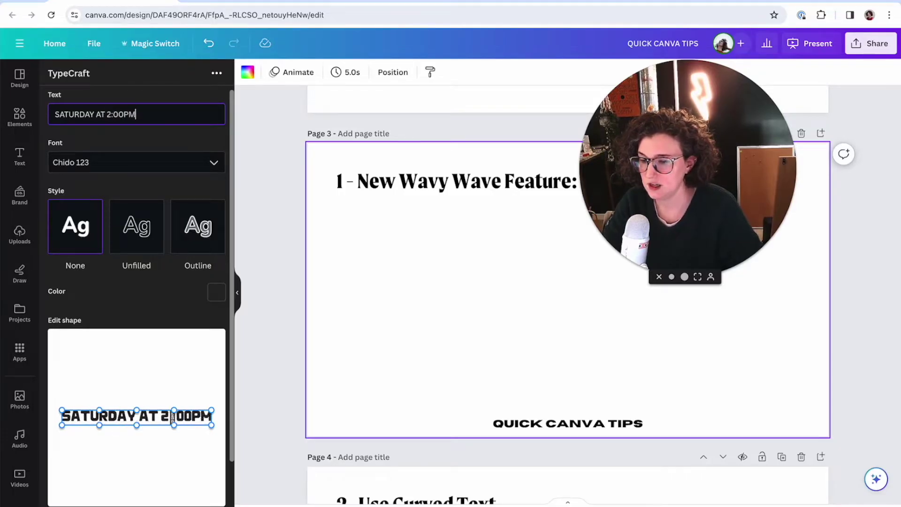
Step: Set the TypeCraft text's font to Compote 123
{"action": "left_click", "coordinate": [115, 161]}
{"action": "scroll", "coordinate": [115, 221], "scroll_direction": "down", "scroll_amount": 3}
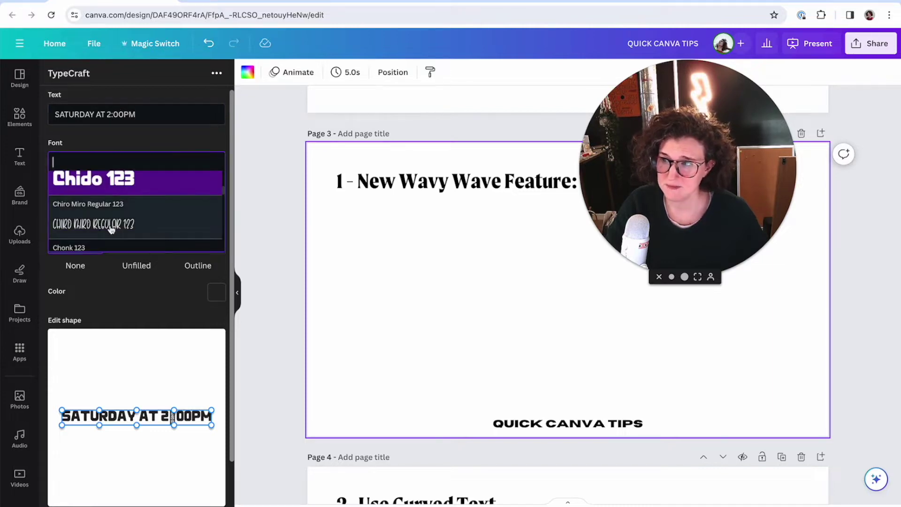
{"action": "scroll", "coordinate": [111, 228], "scroll_direction": "down", "scroll_amount": 2}
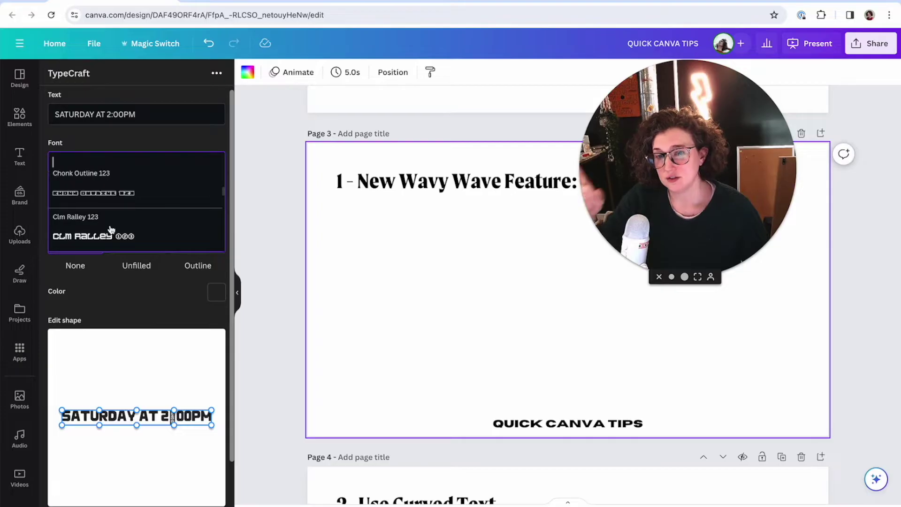
{"action": "left_click_drag", "start_coordinate": [753, 172], "coordinate": [427, 196]}
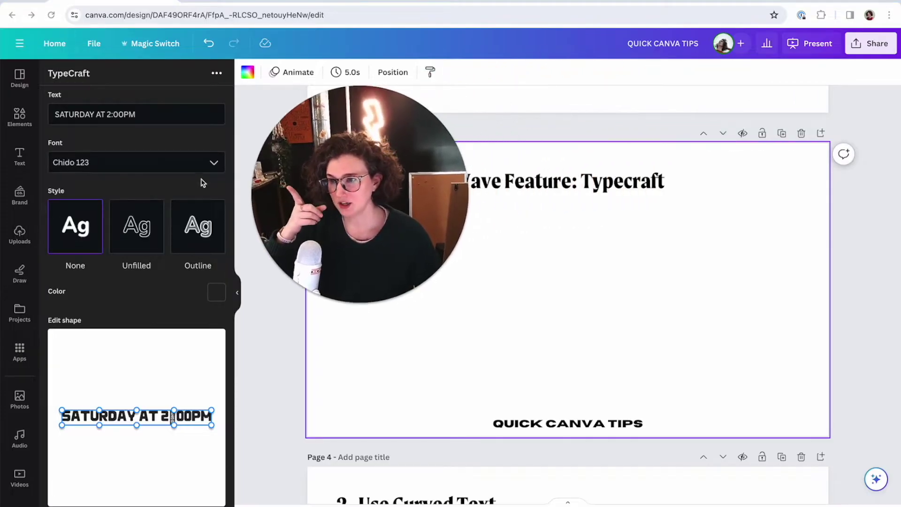
{"action": "left_click", "coordinate": [142, 165]}
{"action": "scroll", "coordinate": [141, 219], "scroll_direction": "down", "scroll_amount": 6}
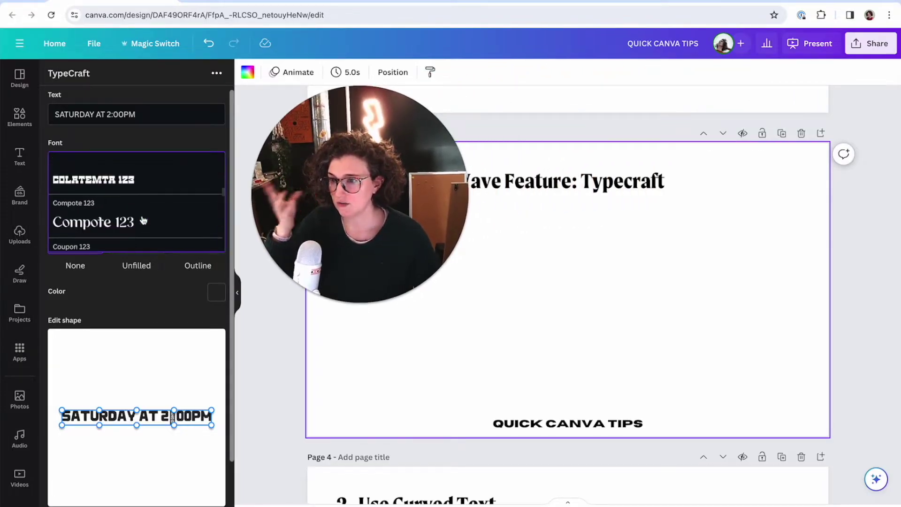
{"action": "left_click", "coordinate": [140, 222]}
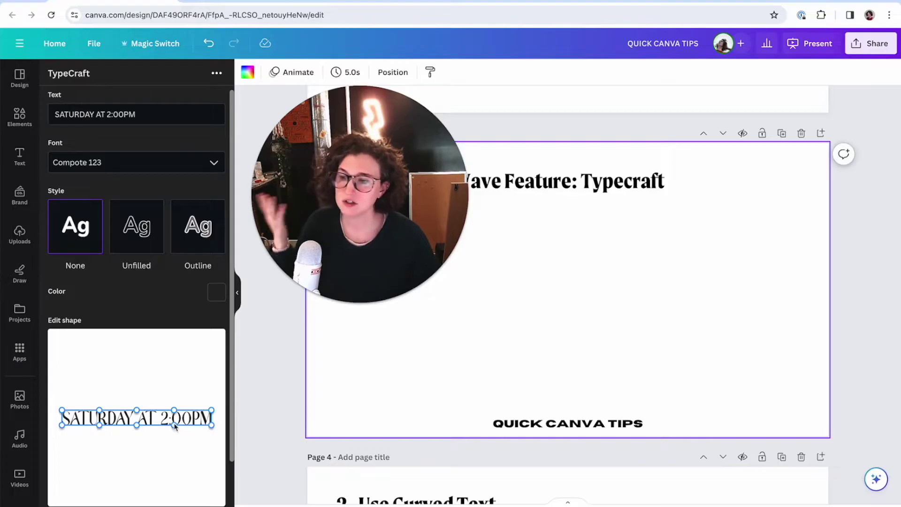
Step: Try the Dumbelite 123 font on the TypeCraft text
{"action": "left_click", "coordinate": [106, 164]}
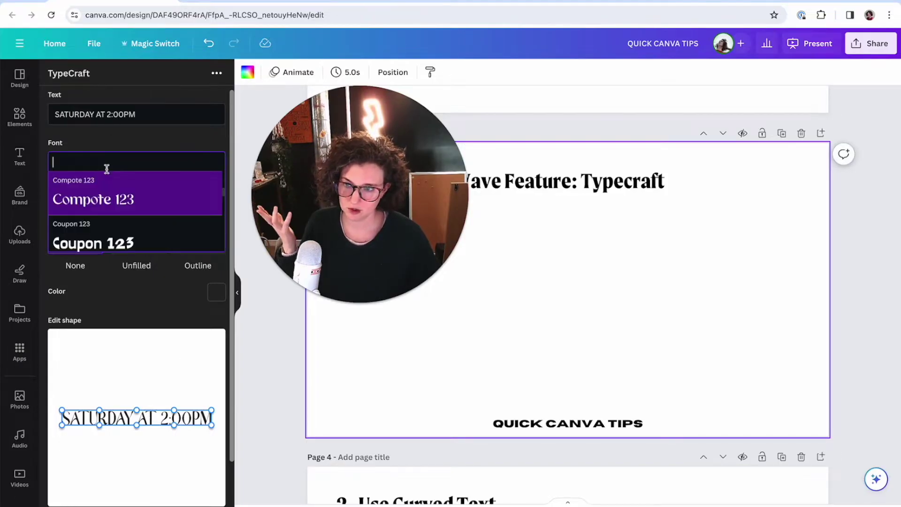
{"action": "scroll", "coordinate": [119, 235], "scroll_direction": "down", "scroll_amount": 8}
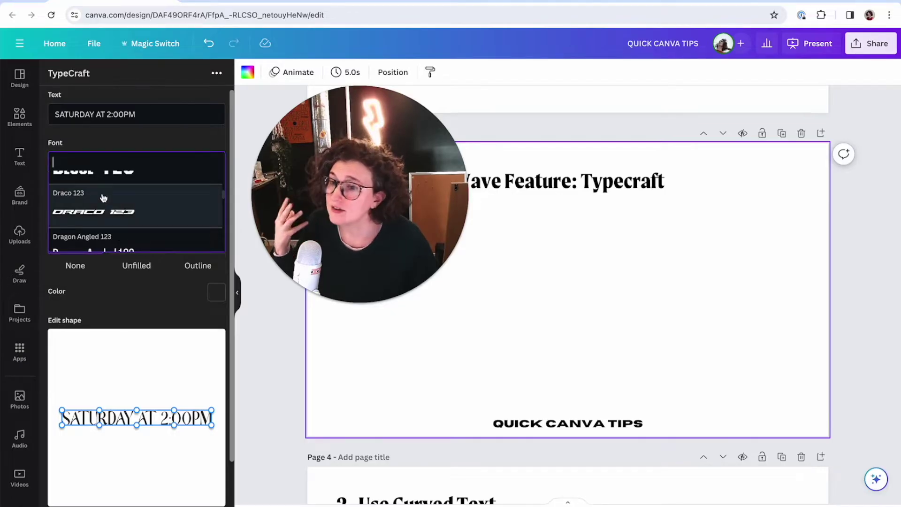
{"action": "scroll", "coordinate": [104, 197], "scroll_direction": "down", "scroll_amount": 3}
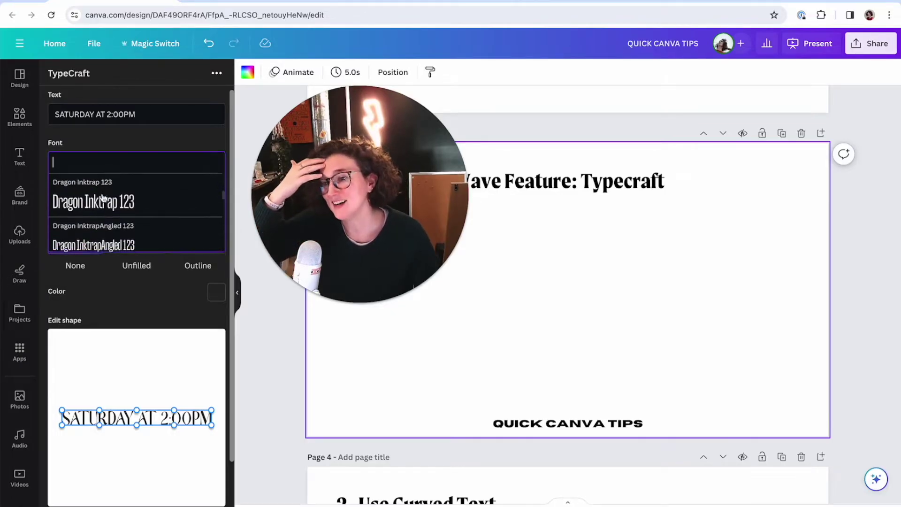
{"action": "scroll", "coordinate": [103, 198], "scroll_direction": "down", "scroll_amount": 5}
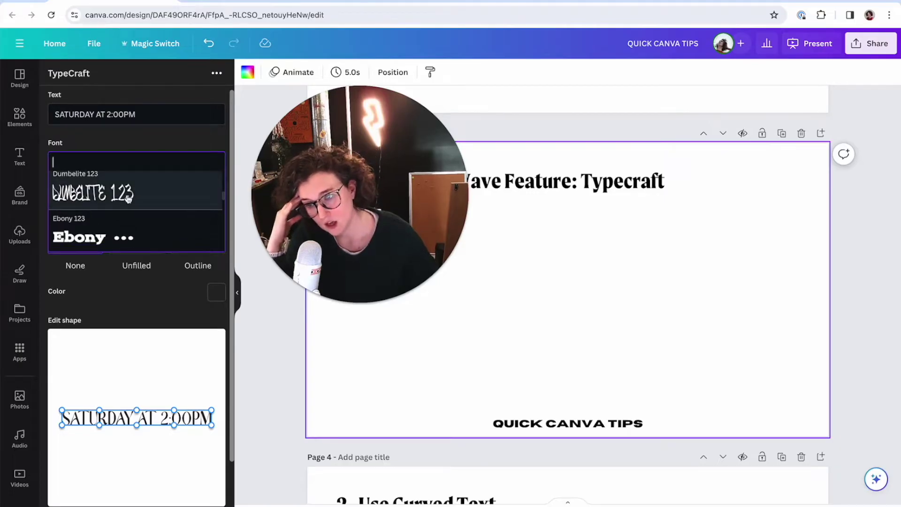
{"action": "left_click", "coordinate": [177, 197]}
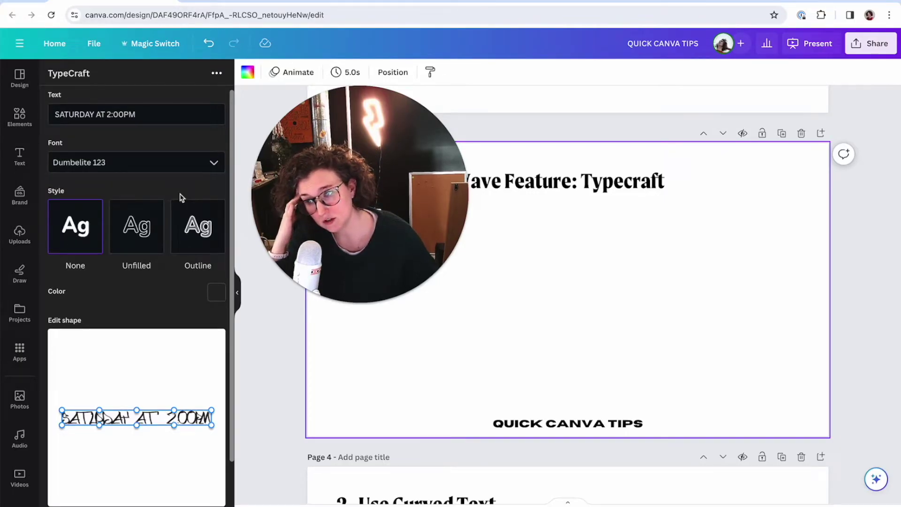
Step: Change the TypeCraft text's font to Etechno Glitch Simple 123
{"action": "left_click", "coordinate": [151, 162]}
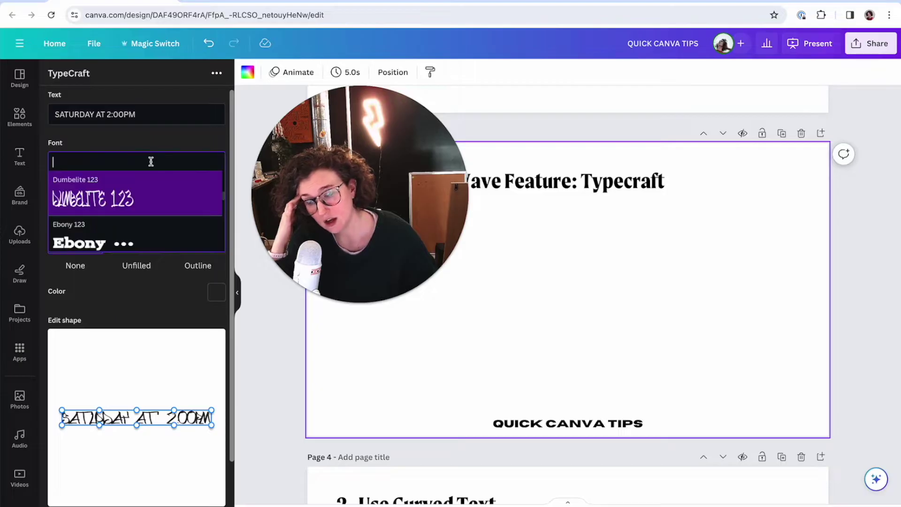
{"action": "scroll", "coordinate": [146, 234], "scroll_direction": "down", "scroll_amount": 3}
{"action": "scroll", "coordinate": [147, 234], "scroll_direction": "down", "scroll_amount": 5}
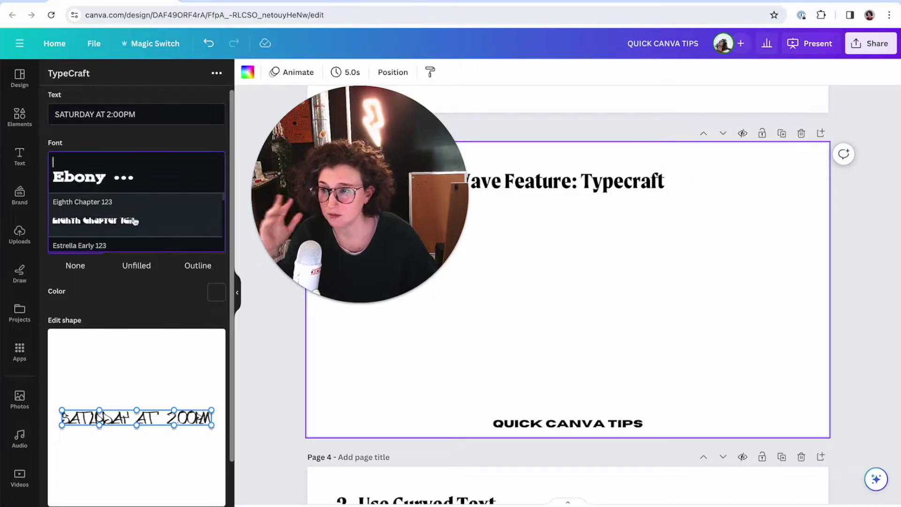
{"action": "scroll", "coordinate": [118, 209], "scroll_direction": "down", "scroll_amount": 2}
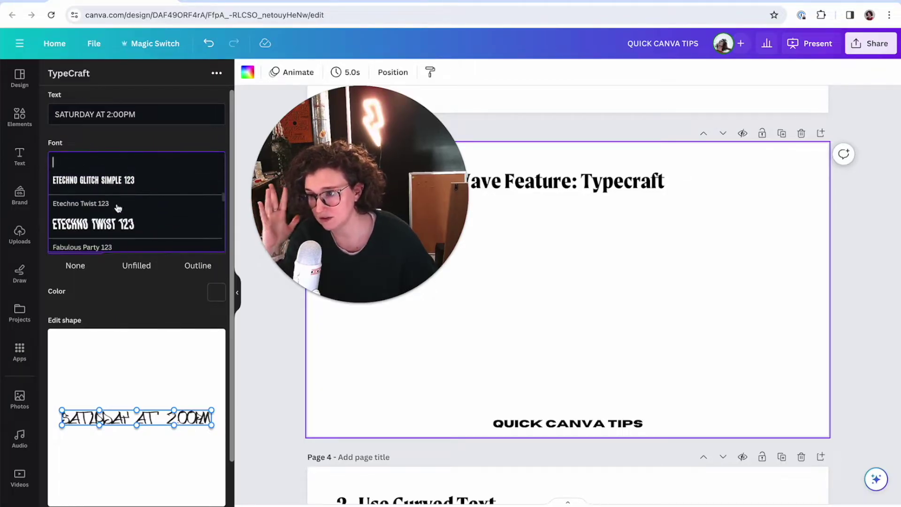
{"action": "left_click", "coordinate": [110, 185]}
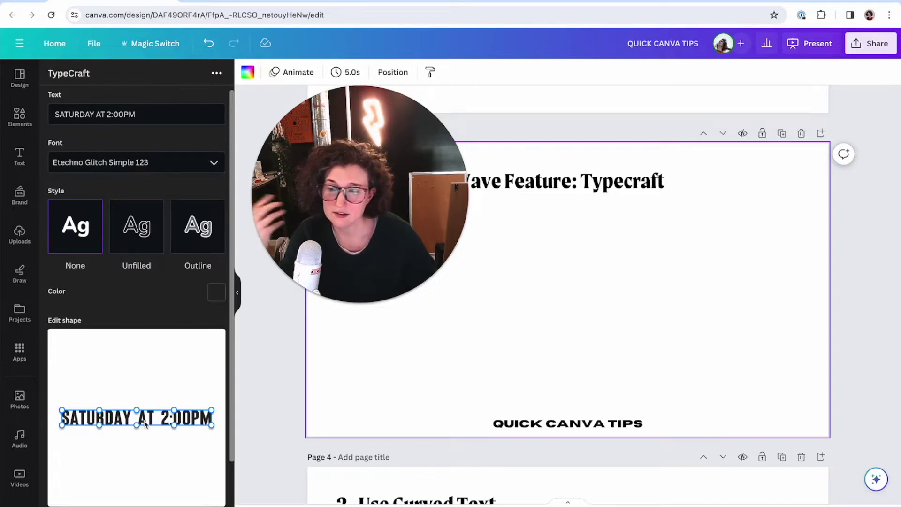
Step: Nudge the second control point along the upper edge of the text in the shape preview
{"action": "mouse_move", "coordinate": [292, 223]}
{"action": "left_mouse_down"}
{"action": "mouse_move", "coordinate": [634, 225]}
{"action": "mouse_move", "coordinate": [577, 278]}
{"action": "left_mouse_up"}
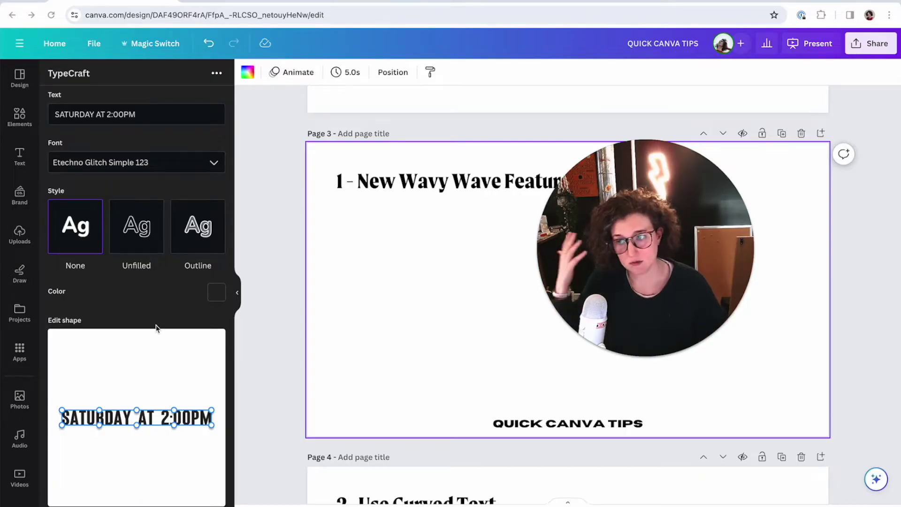
{"action": "scroll", "coordinate": [156, 328], "scroll_direction": "down", "scroll_amount": 2}
{"action": "scroll", "coordinate": [156, 327], "scroll_direction": "up", "scroll_amount": 1}
{"action": "scroll", "coordinate": [156, 327], "scroll_direction": "down", "scroll_amount": 1}
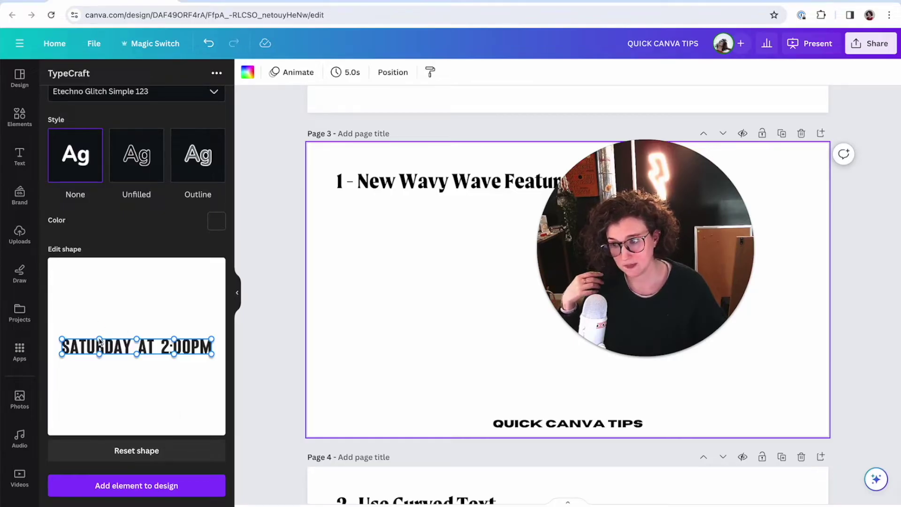
{"action": "mouse_move", "coordinate": [99, 339]}
{"action": "left_mouse_down"}
{"action": "mouse_move", "coordinate": [102, 323]}
{"action": "mouse_move", "coordinate": [123, 461]}
{"action": "mouse_move", "coordinate": [253, 438]}
{"action": "mouse_move", "coordinate": [92, 320]}
{"action": "mouse_move", "coordinate": [112, 349]}
{"action": "mouse_move", "coordinate": [127, 415]}
{"action": "mouse_move", "coordinate": [185, 428]}
{"action": "mouse_move", "coordinate": [100, 352]}
{"action": "left_mouse_up"}
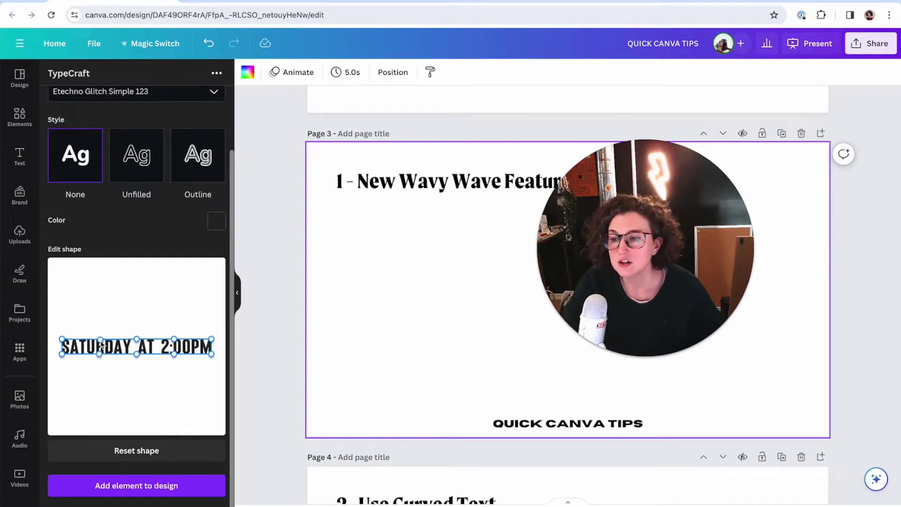
Step: Switch to Pinterest and examine the "wavy text" search results for distortion ideas
{"action": "left_click", "coordinate": [514, 2]}
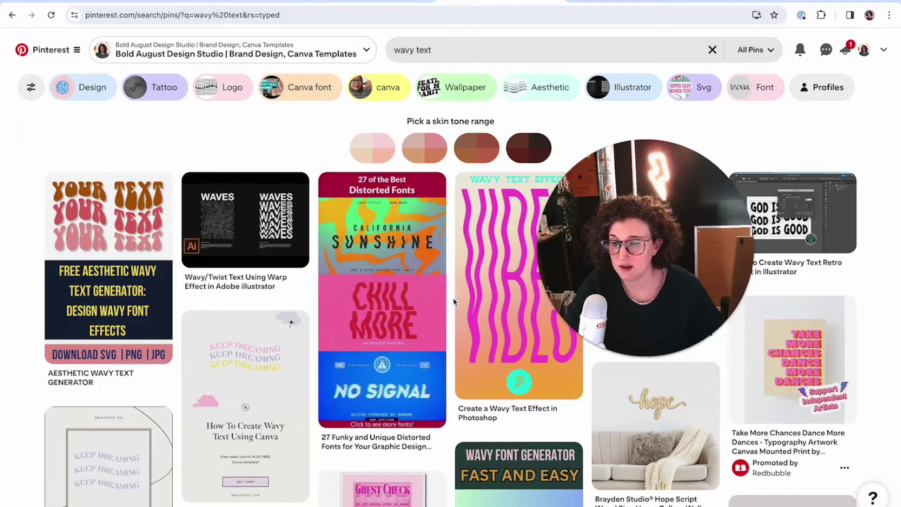
{"action": "scroll", "coordinate": [454, 301], "scroll_direction": "down", "scroll_amount": 2}
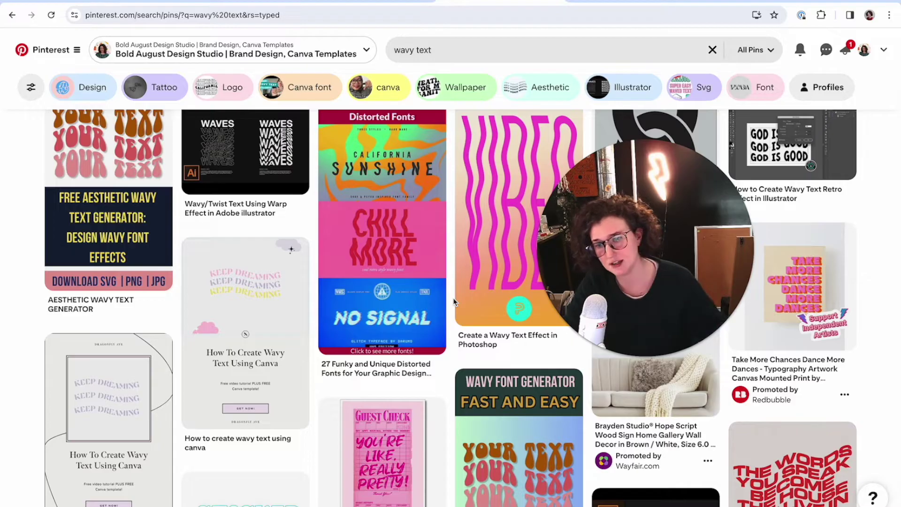
{"action": "scroll", "coordinate": [441, 300], "scroll_direction": "down", "scroll_amount": 1}
{"action": "mouse_move", "coordinate": [417, 376]}
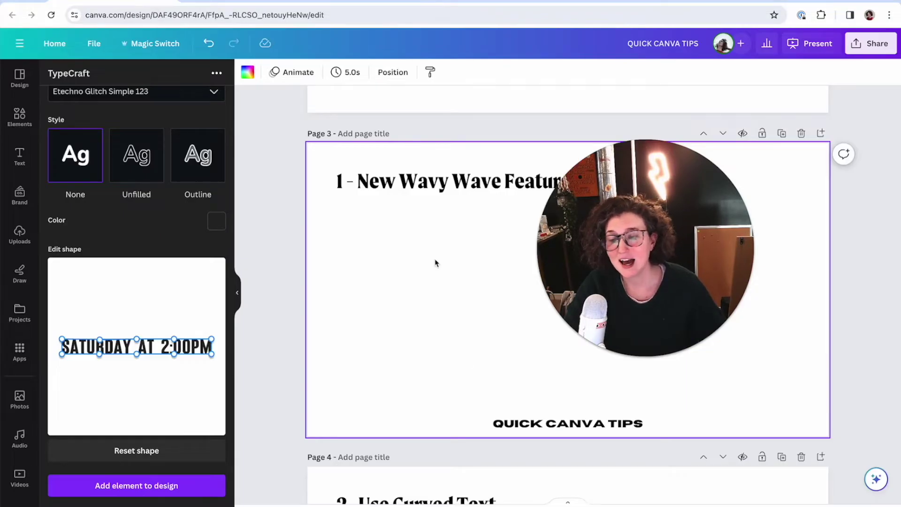
Step: Paste the copied wavy "YOUR TEXT" reference image onto page 3 and move it to the right half of the page
{"action": "key", "text": "ctrl+v"}
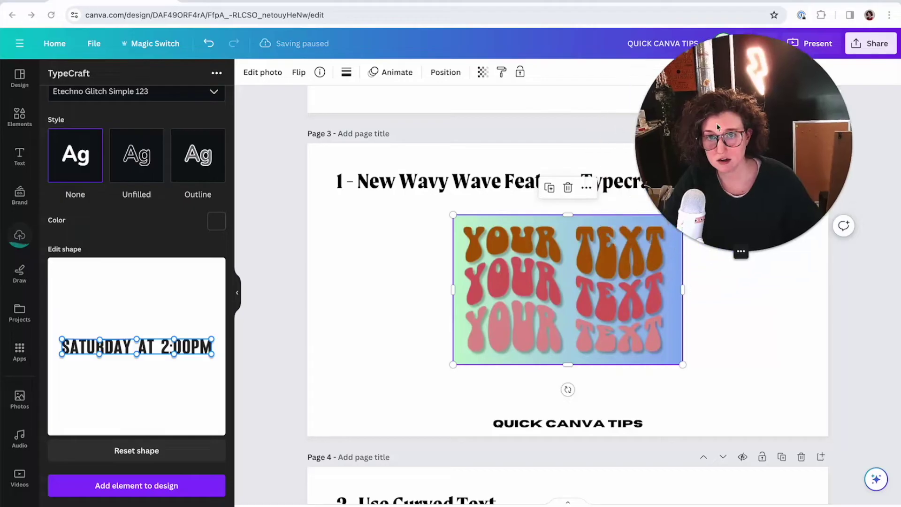
{"action": "mouse_move", "coordinate": [544, 290]}
{"action": "left_mouse_down"}
{"action": "mouse_move", "coordinate": [603, 326]}
{"action": "mouse_move", "coordinate": [620, 285]}
{"action": "left_mouse_up"}
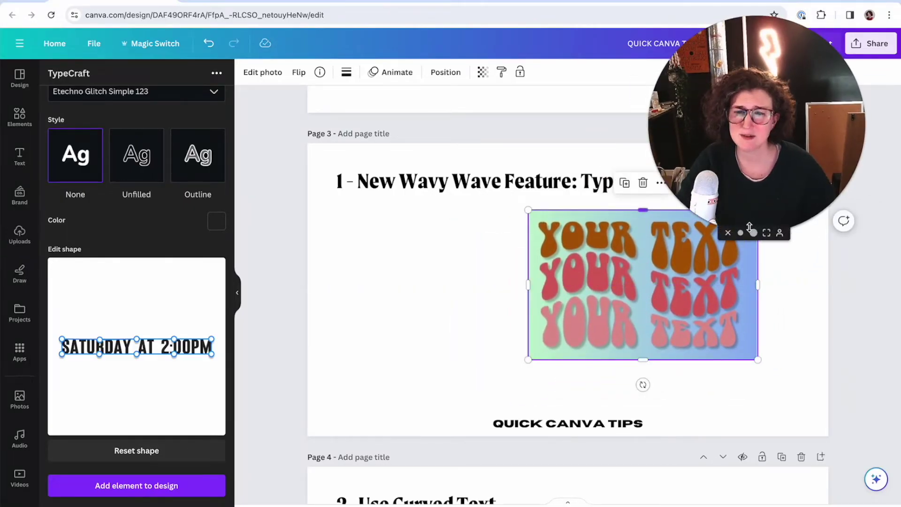
{"action": "left_click", "coordinate": [744, 231]}
{"action": "left_click_drag", "start_coordinate": [704, 200], "coordinate": [787, 143]}
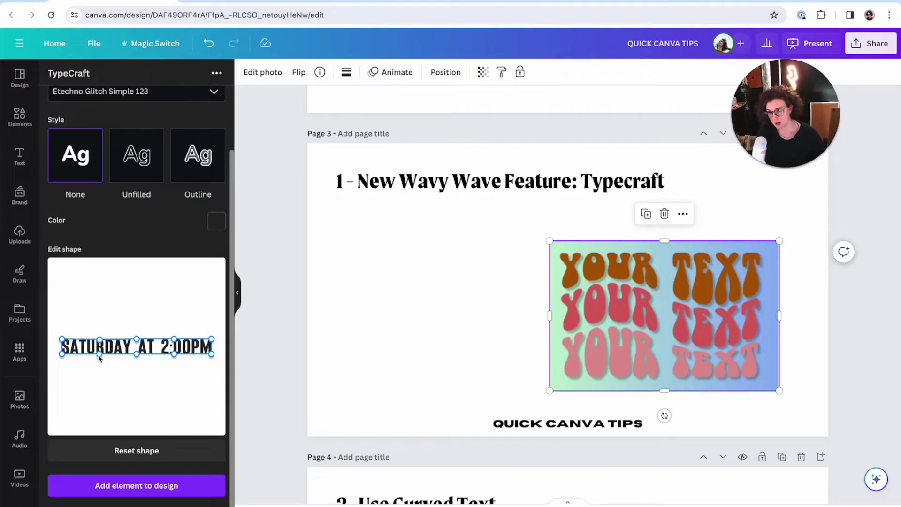
Step: Bend the lower edge of the TypeCraft text up under SATURDAY and down under 2:00PM, and add it to the design below the heading
{"action": "left_click_drag", "start_coordinate": [99, 356], "coordinate": [100, 347]}
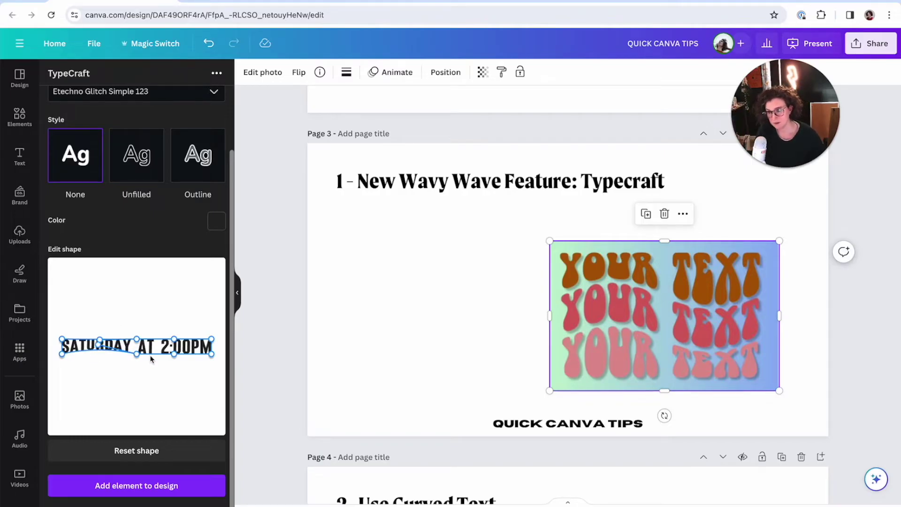
{"action": "left_click_drag", "start_coordinate": [173, 357], "coordinate": [175, 381]}
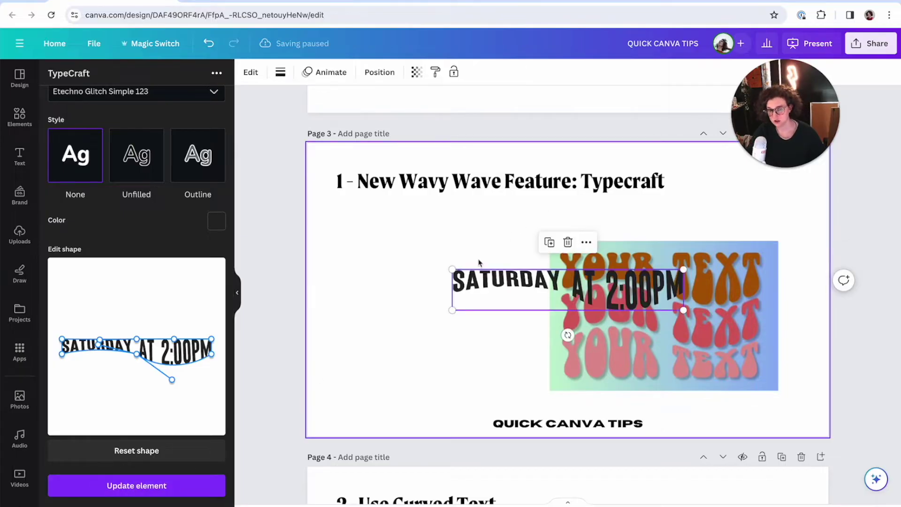
{"action": "left_click_drag", "start_coordinate": [518, 290], "coordinate": [404, 245]}
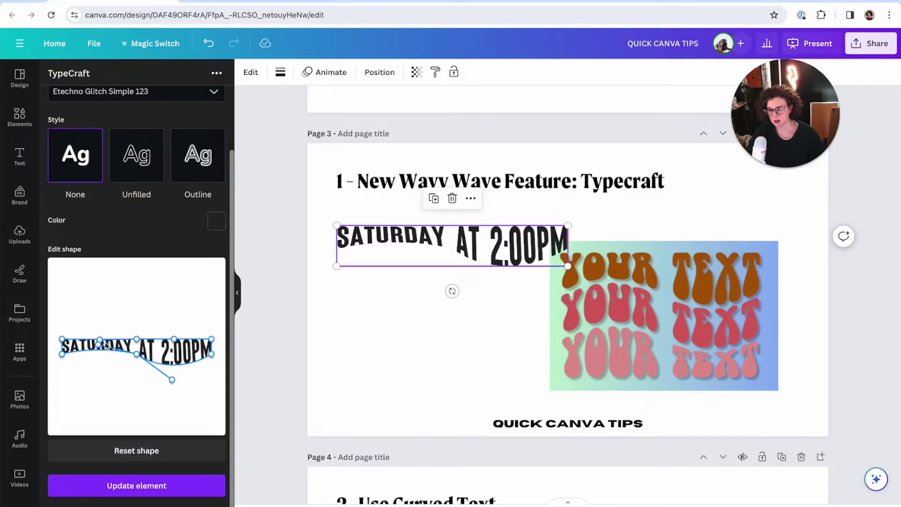
{"action": "left_click_drag", "start_coordinate": [104, 344], "coordinate": [103, 343]}
{"action": "key", "text": "ctrl+z"}
{"action": "left_click_drag", "start_coordinate": [485, 310], "coordinate": [392, 256]}
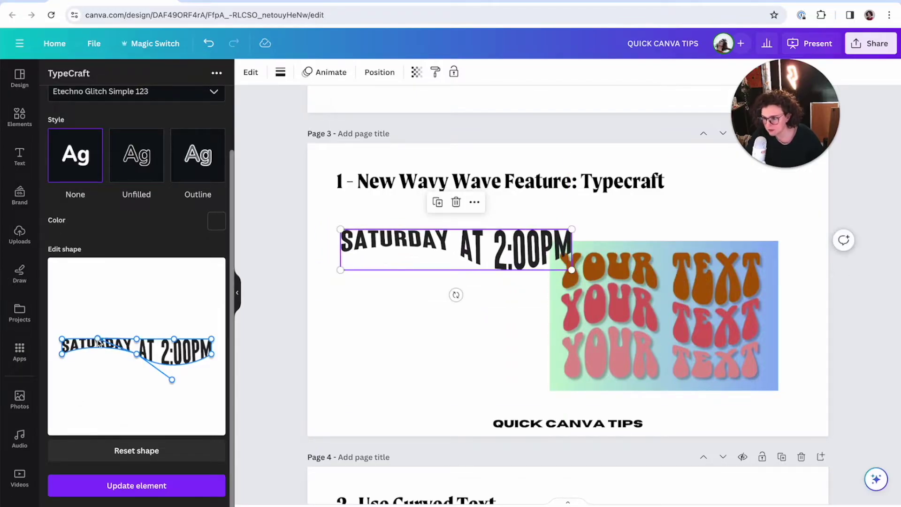
Step: Bend the text's upper edge to follow the lower wave, up over SATURDAY and down over 2:00PM, and update the element
{"action": "left_click_drag", "start_coordinate": [99, 341], "coordinate": [103, 316]}
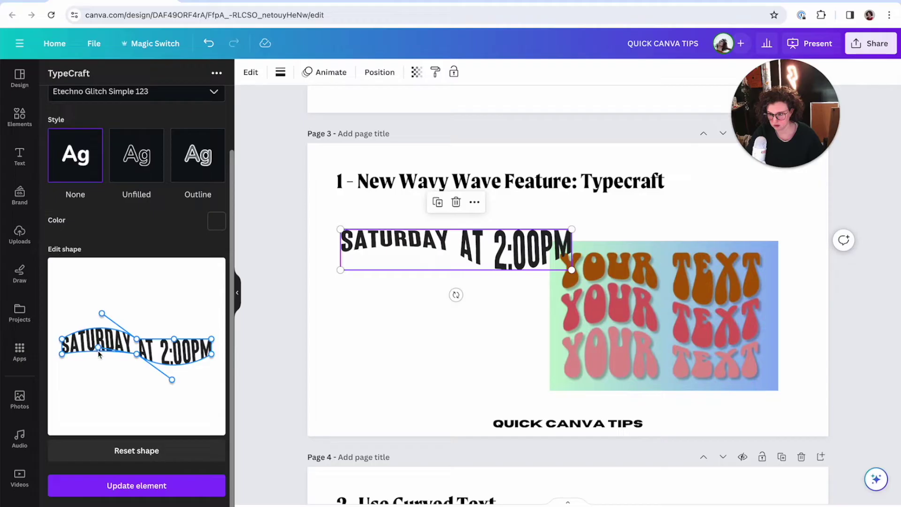
{"action": "left_click_drag", "start_coordinate": [98, 348], "coordinate": [98, 345]}
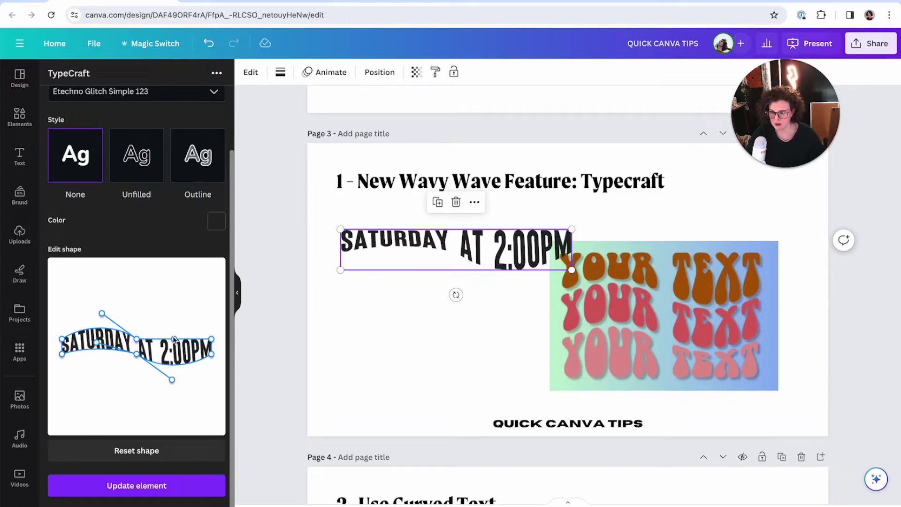
{"action": "left_click_drag", "start_coordinate": [173, 339], "coordinate": [175, 357]}
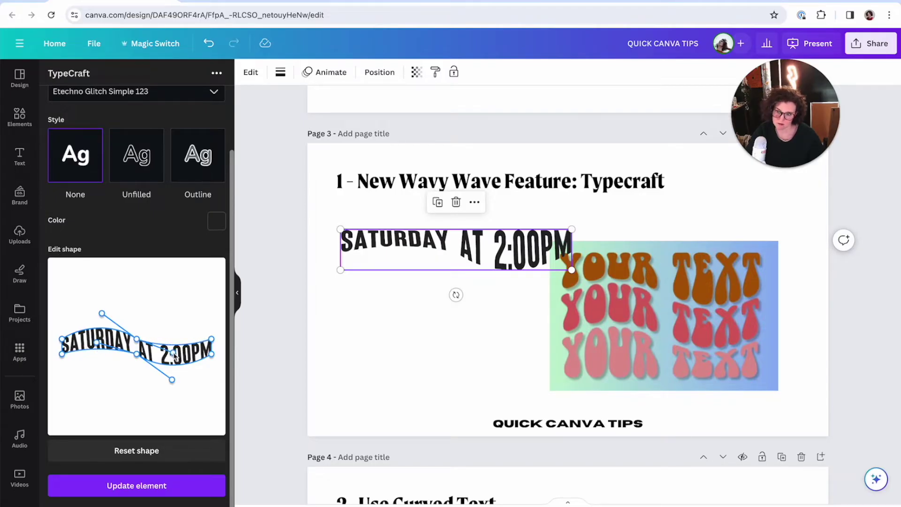
{"action": "left_click_drag", "start_coordinate": [101, 313], "coordinate": [102, 321]}
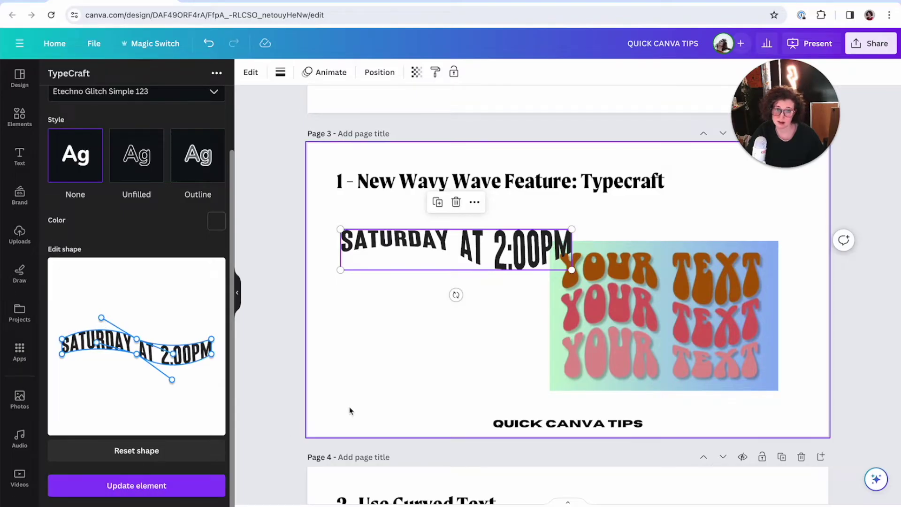
{"action": "left_click", "coordinate": [414, 365]}
{"action": "left_click", "coordinate": [430, 258]}
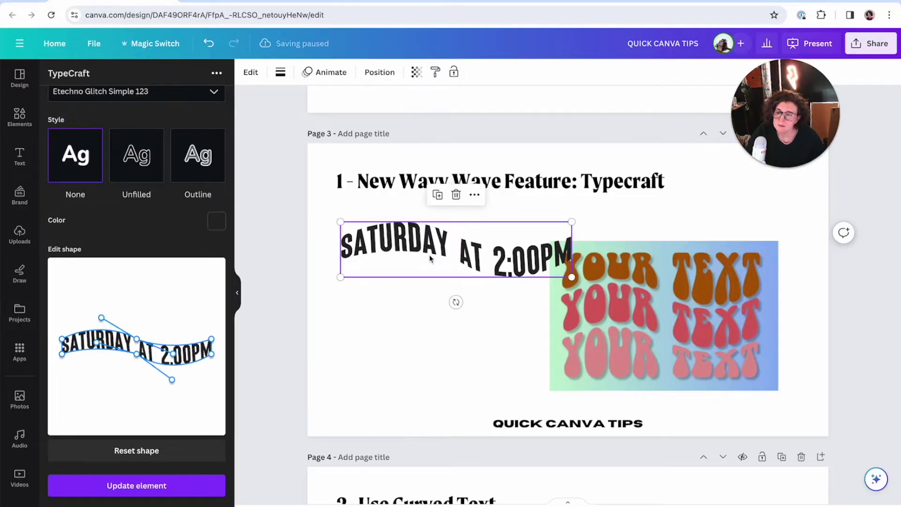
Step: Move the wavy text element slightly lower on page 3 and deselect it
{"action": "left_click", "coordinate": [205, 453]}
{"action": "left_click", "coordinate": [382, 332]}
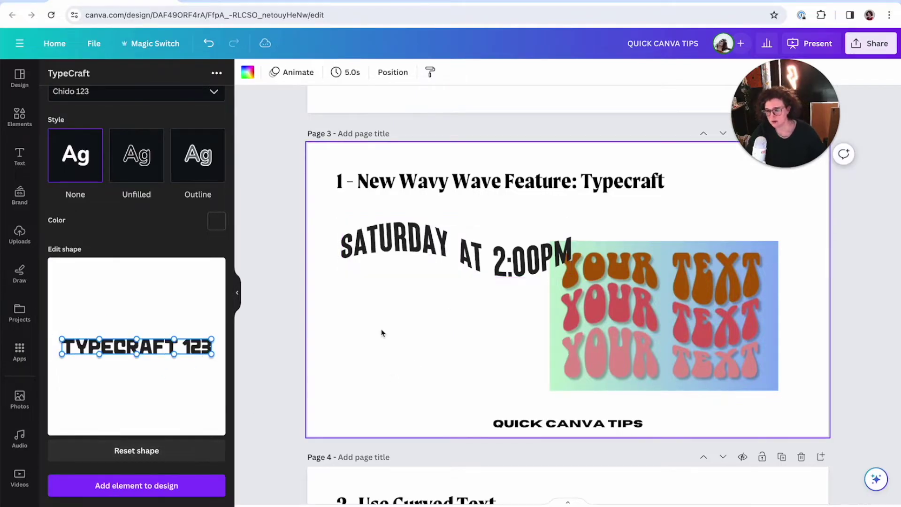
{"action": "left_click", "coordinate": [377, 240]}
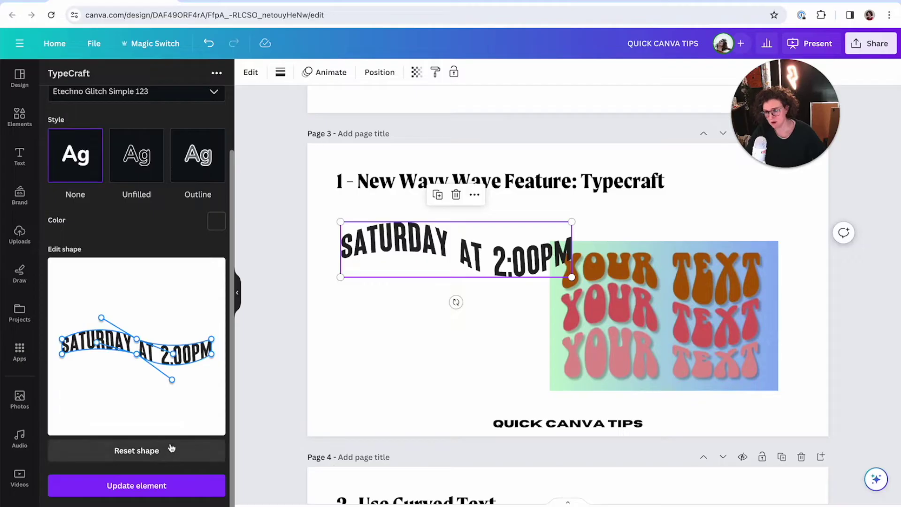
{"action": "left_click", "coordinate": [163, 488]}
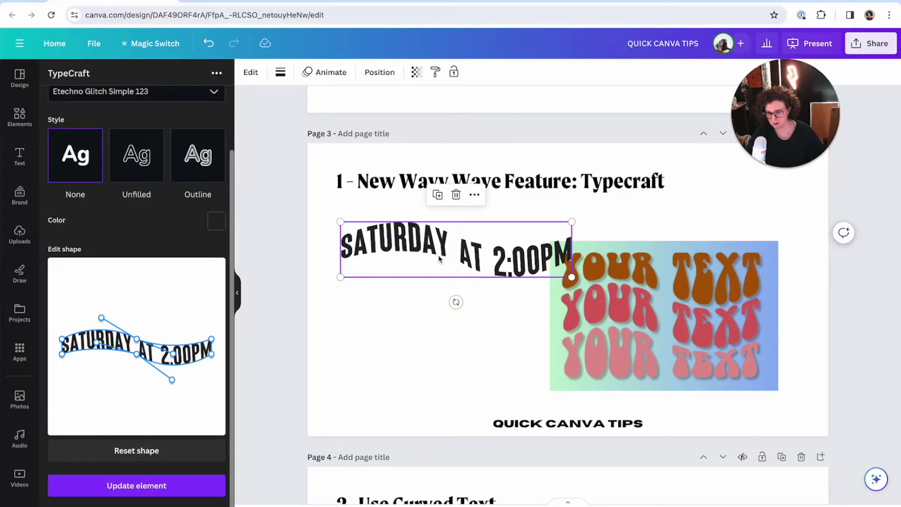
{"action": "left_click", "coordinate": [407, 378]}
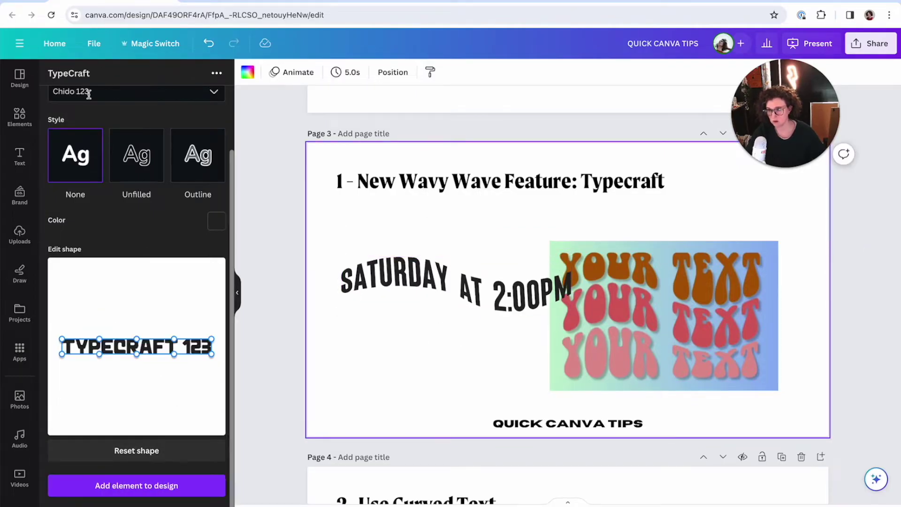
Step: Enter "SATURDAY AT 2:00PM" as the text for a new TypeCraft element
{"action": "scroll", "coordinate": [90, 95], "scroll_direction": "up", "scroll_amount": 2}
{"action": "left_click", "coordinate": [85, 114]}
{"action": "key", "text": "ctrl+a"}
{"action": "type", "text": "SA"}
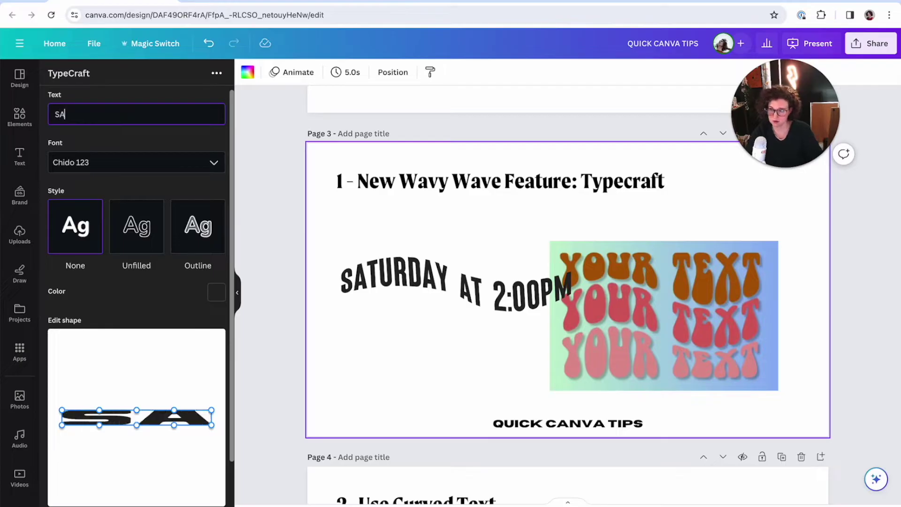
{"action": "type", "text": "TURDAY AT 2"}
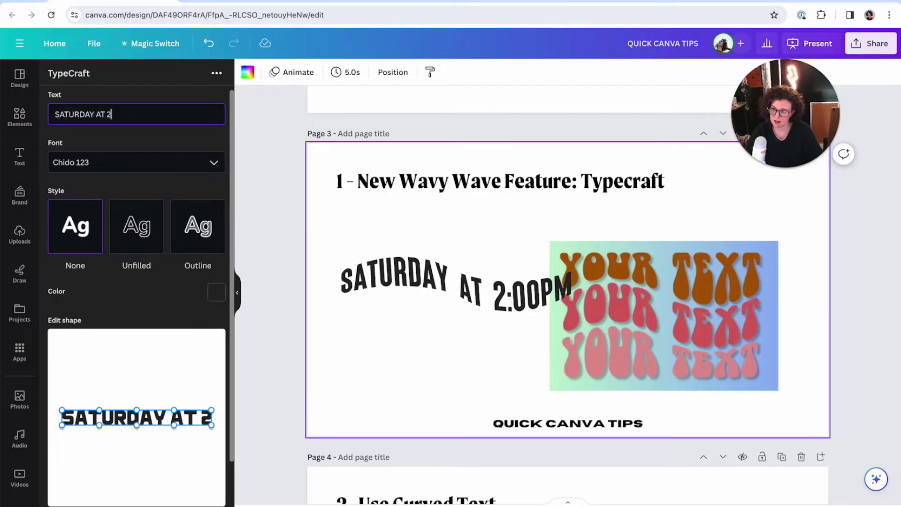
{"action": "type", "text": ":00PM"}
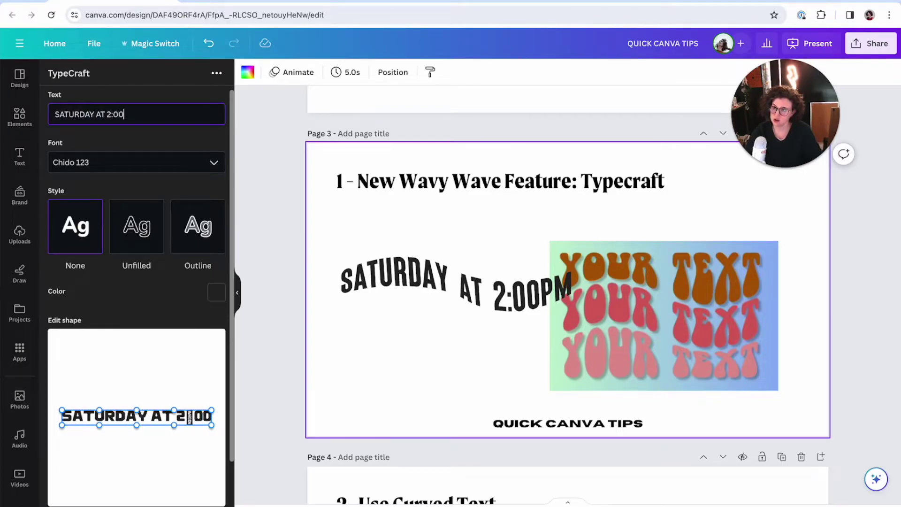
Step: Set the new TypeCraft text's font to Etechno Glitch Simple 123
{"action": "left_click", "coordinate": [93, 157]}
{"action": "scroll", "coordinate": [113, 211], "scroll_direction": "down", "scroll_amount": 5}
{"action": "scroll", "coordinate": [115, 218], "scroll_direction": "down", "scroll_amount": 6}
{"action": "scroll", "coordinate": [114, 219], "scroll_direction": "down", "scroll_amount": 6}
{"action": "scroll", "coordinate": [115, 218], "scroll_direction": "down", "scroll_amount": 6}
{"action": "scroll", "coordinate": [118, 221], "scroll_direction": "down", "scroll_amount": 2}
{"action": "scroll", "coordinate": [136, 228], "scroll_direction": "up", "scroll_amount": 2}
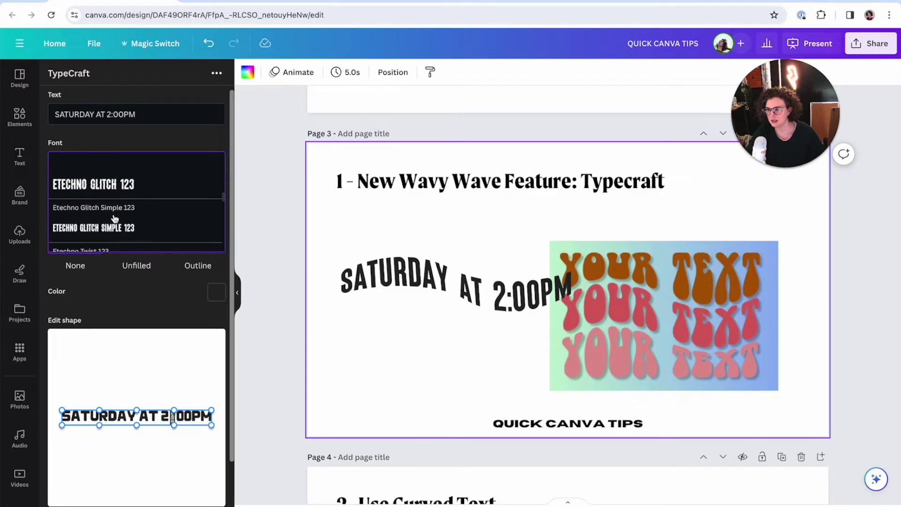
{"action": "left_click", "coordinate": [145, 230]}
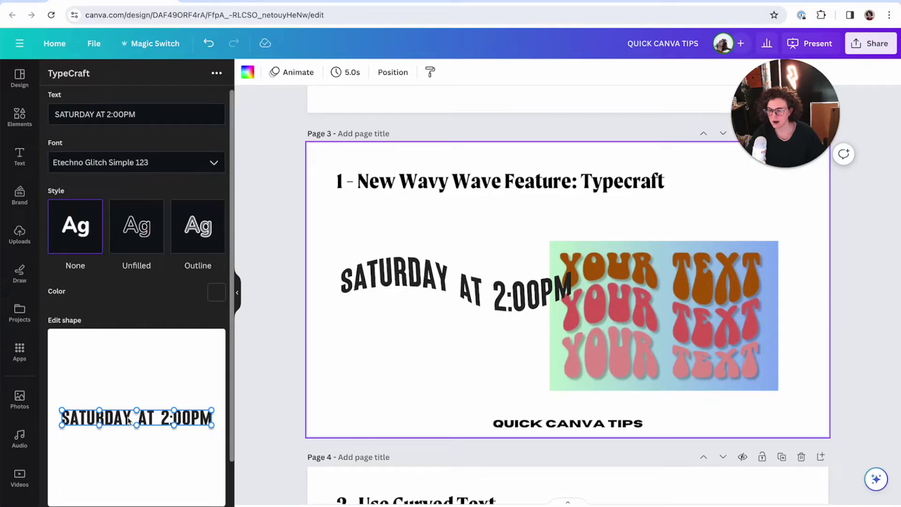
Step: Bend only the lower edge of the text into a wave and add it to the design directly above the existing wavy line
{"action": "left_click_drag", "start_coordinate": [100, 428], "coordinate": [100, 423]}
{"action": "left_click_drag", "start_coordinate": [174, 426], "coordinate": [174, 451]}
{"action": "scroll", "coordinate": [174, 451], "scroll_direction": "down", "scroll_amount": 1}
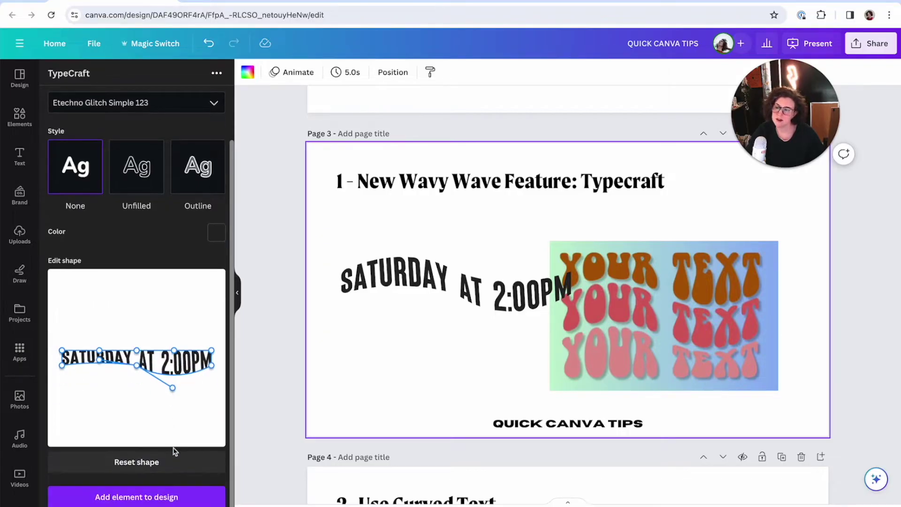
{"action": "left_click", "coordinate": [136, 497]}
{"action": "left_click_drag", "start_coordinate": [636, 291], "coordinate": [516, 249]}
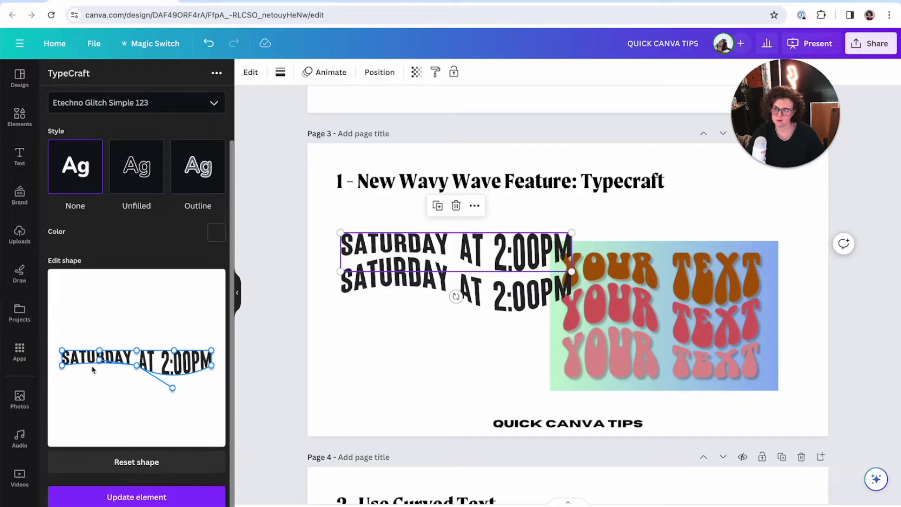
{"action": "mouse_move", "coordinate": [100, 361]}
{"action": "left_mouse_down"}
{"action": "mouse_move", "coordinate": [102, 371]}
{"action": "mouse_move", "coordinate": [99, 356]}
{"action": "left_mouse_up"}
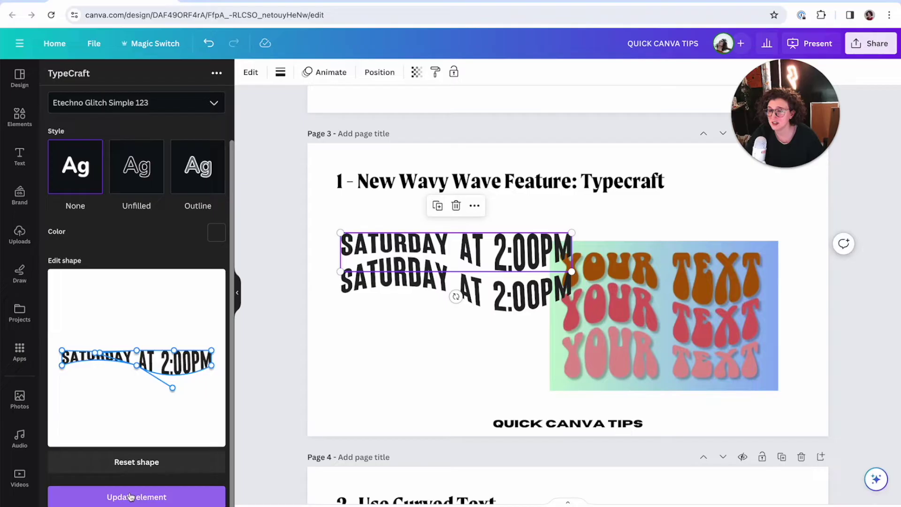
{"action": "left_click", "coordinate": [167, 492]}
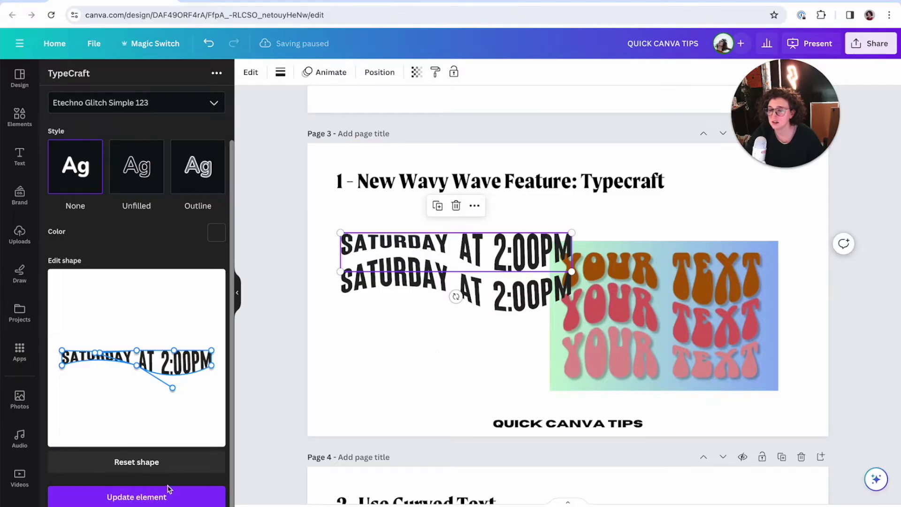
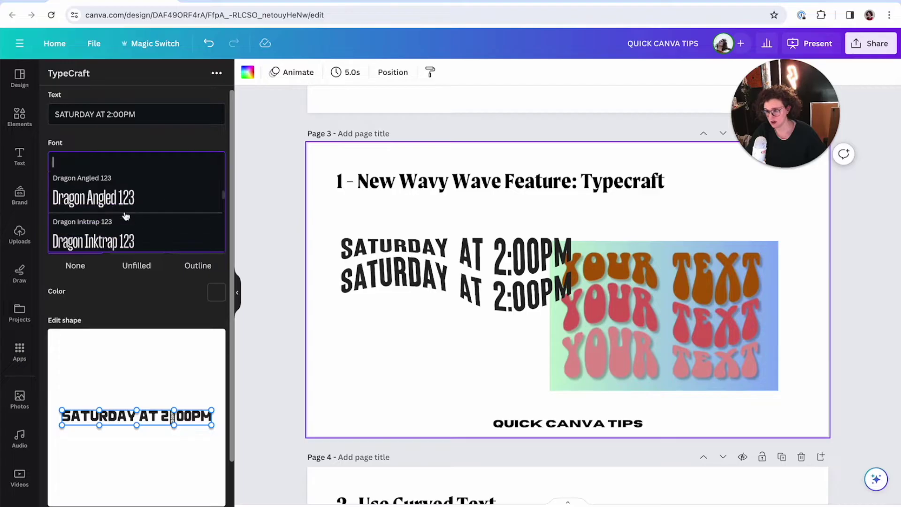
Step: Set the third text's font to Etechno Glitch Simple 123 and bend only its upper edge, up over SATURDAY and down over 2:00PM
{"action": "scroll", "coordinate": [126, 216], "scroll_direction": "down", "scroll_amount": 3}
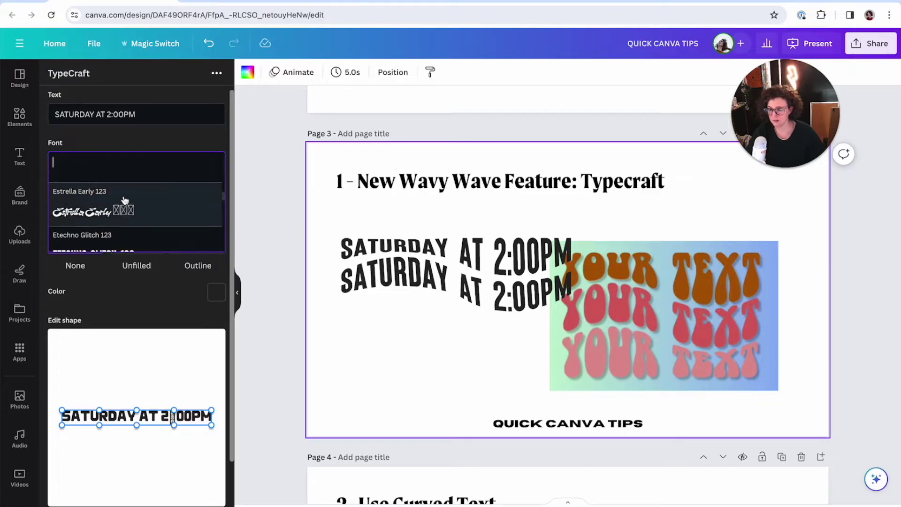
{"action": "left_click", "coordinate": [115, 241]}
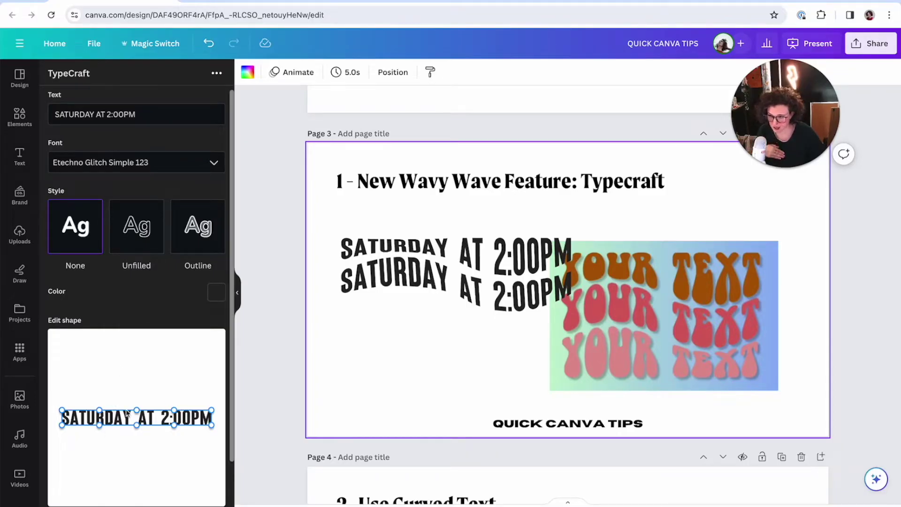
{"action": "left_click_drag", "start_coordinate": [99, 411], "coordinate": [100, 396]}
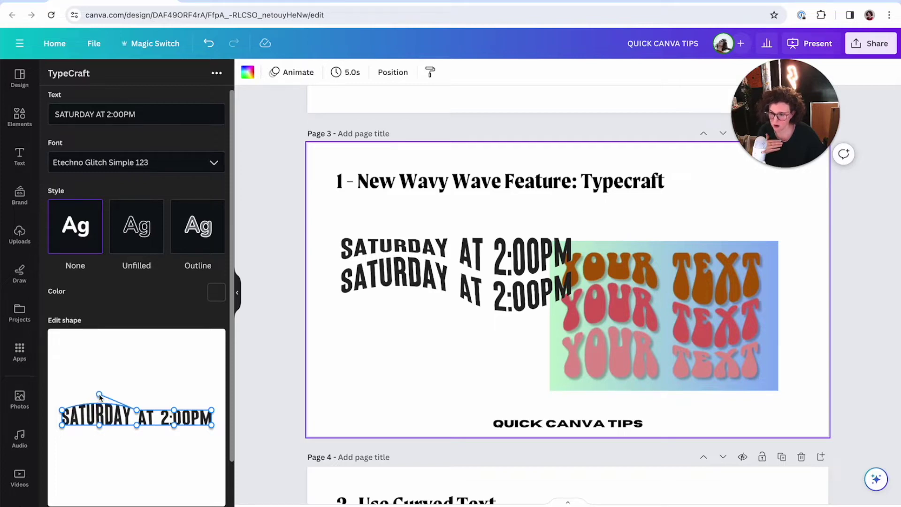
{"action": "left_click_drag", "start_coordinate": [174, 413], "coordinate": [173, 424]}
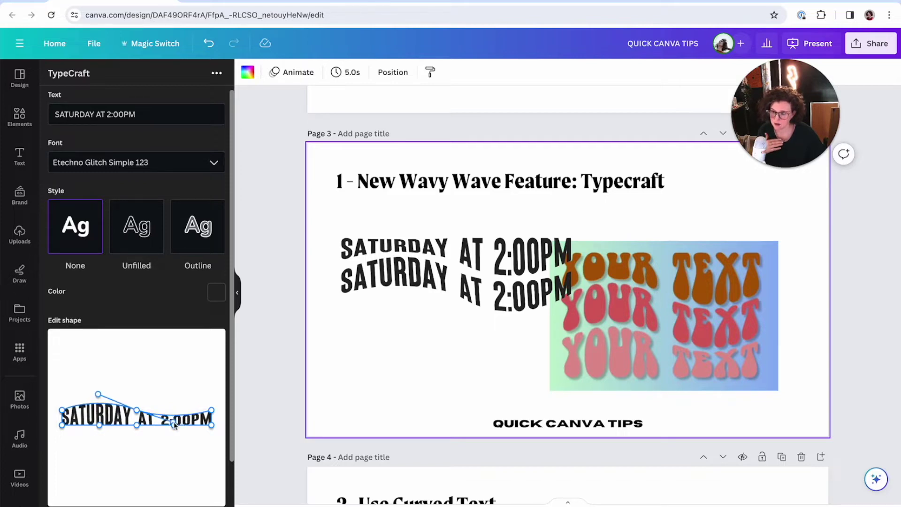
{"action": "scroll", "coordinate": [171, 432], "scroll_direction": "down", "scroll_amount": 2}
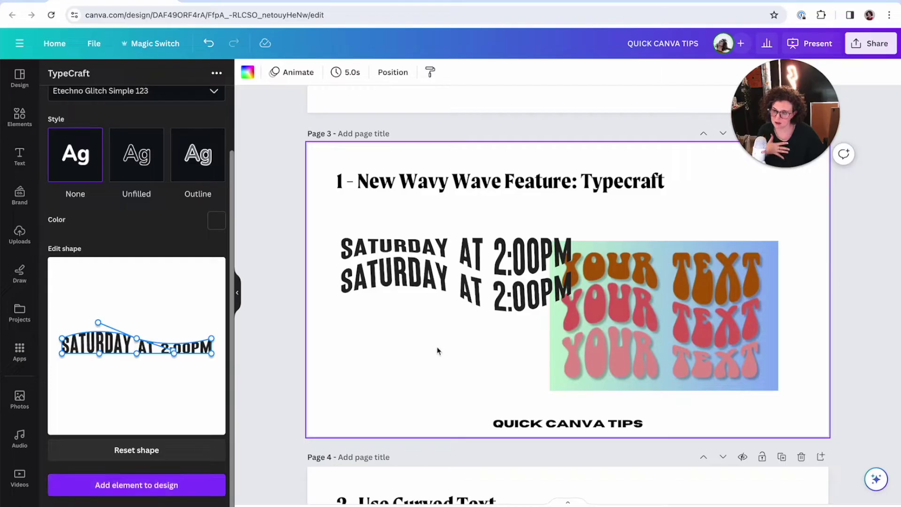
Step: Add the third text to the design and place it directly beneath the two wavy lines, aligned with them
{"action": "left_click_drag", "start_coordinate": [493, 304], "coordinate": [382, 319]}
{"action": "left_click", "coordinate": [385, 386]}
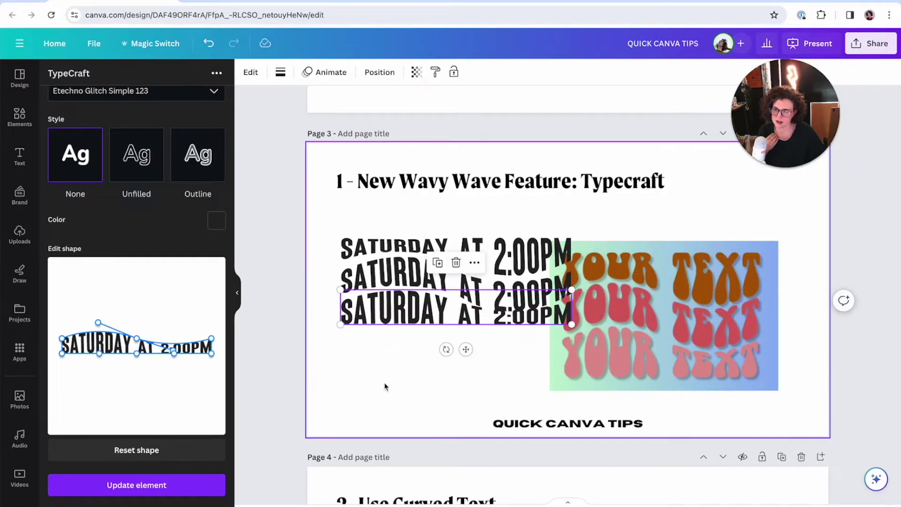
{"action": "left_click", "coordinate": [384, 323]}
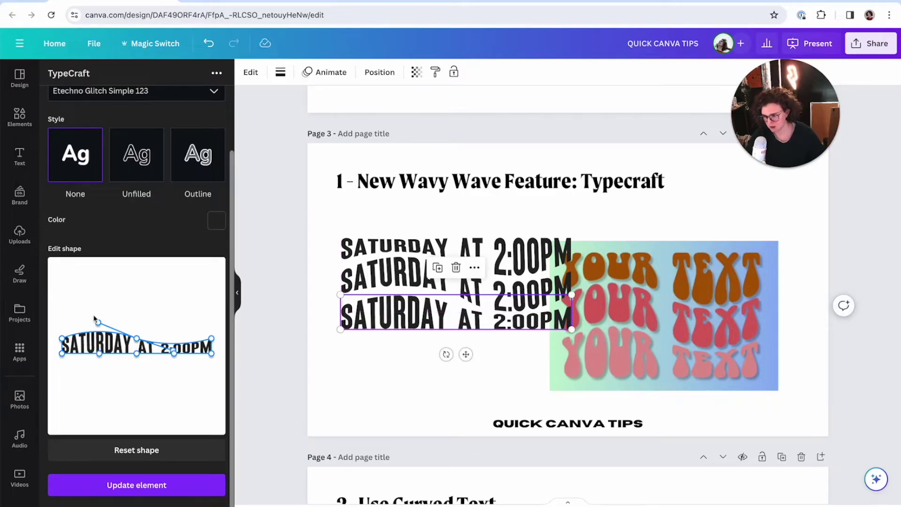
Step: Raise the upper curve over SATURDAY in the bottom line, update the element, and move the reference image clear of the text
{"action": "left_click_drag", "start_coordinate": [99, 323], "coordinate": [100, 314]}
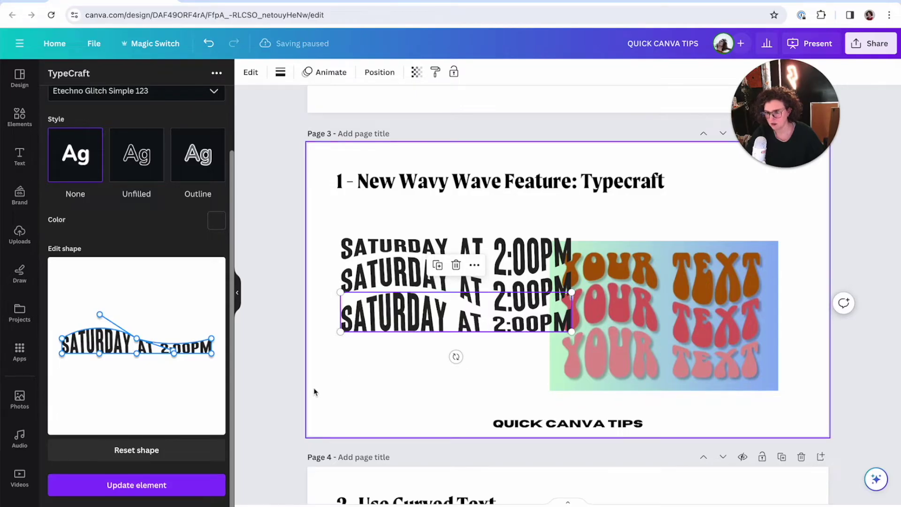
{"action": "left_click", "coordinate": [402, 338]}
{"action": "left_click", "coordinate": [401, 313]}
{"action": "left_click_drag", "start_coordinate": [561, 320], "coordinate": [634, 280]}
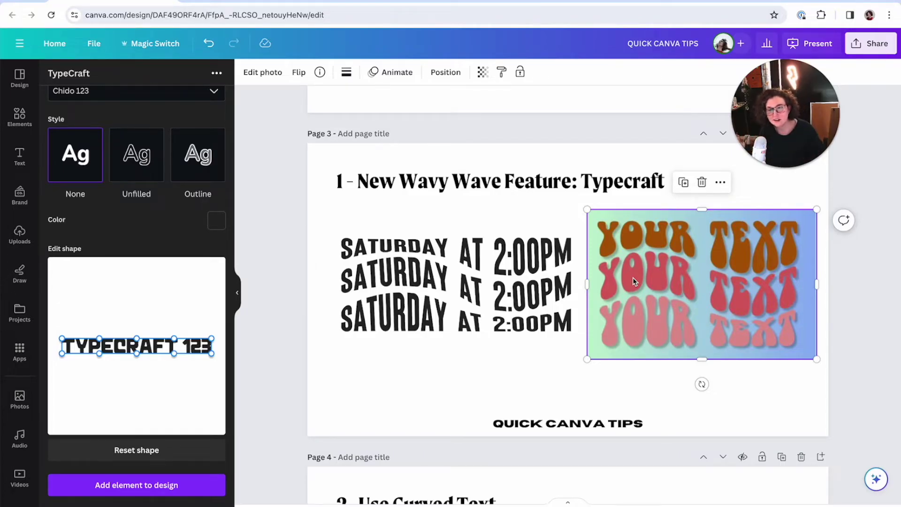
Step: Change the font of all three wavy SATURDAY AT 2:00PM lines to Getaway 123 and update the elements
{"action": "left_click", "coordinate": [452, 286]}
{"action": "left_click_drag", "start_coordinate": [452, 285], "coordinate": [452, 287]}
{"action": "left_click", "coordinate": [394, 250]}
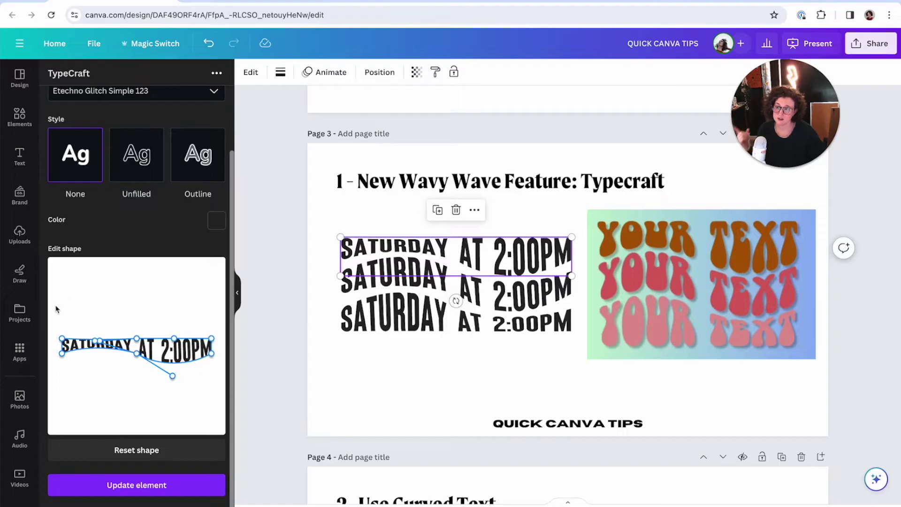
{"action": "left_click", "coordinate": [145, 93]}
{"action": "scroll", "coordinate": [138, 160], "scroll_direction": "down", "scroll_amount": 5}
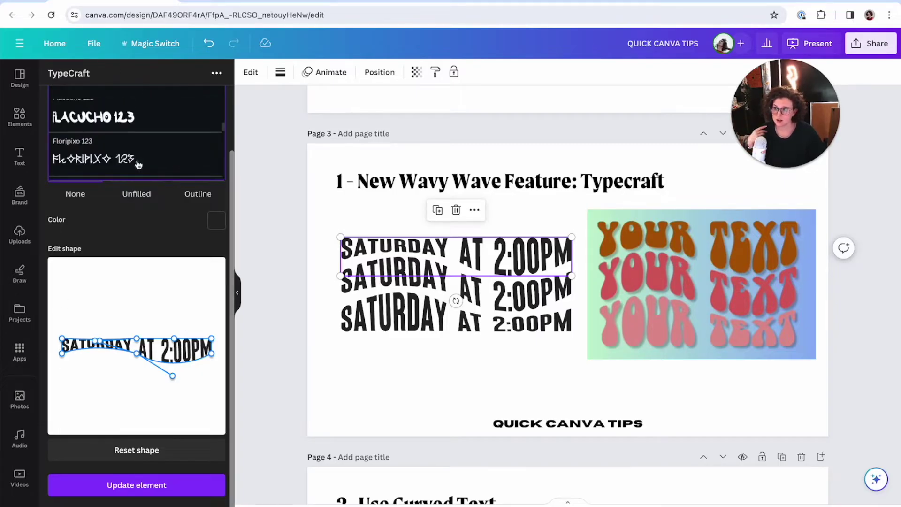
{"action": "left_click", "coordinate": [138, 162]}
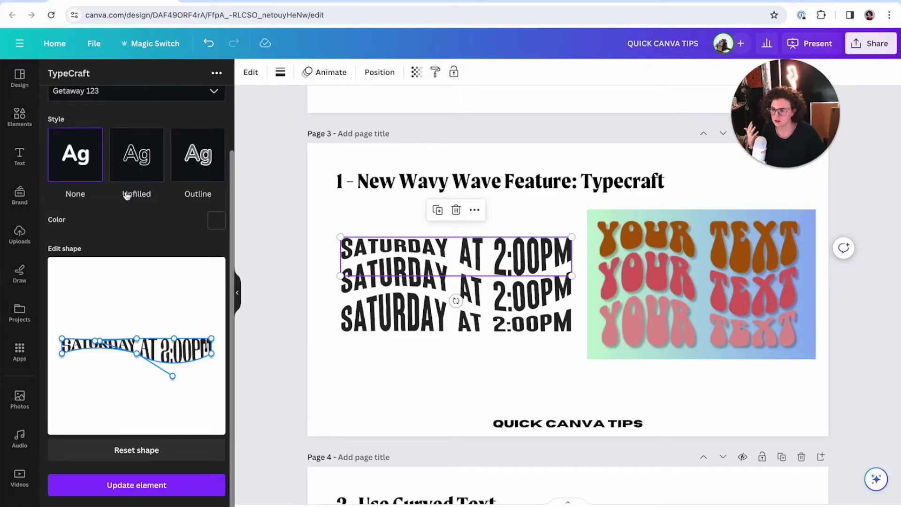
{"action": "left_click", "coordinate": [135, 479]}
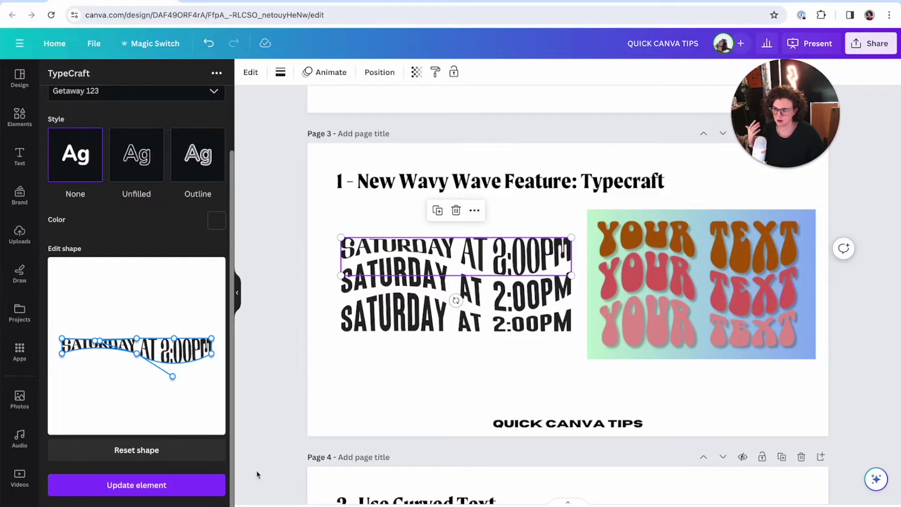
{"action": "left_click", "coordinate": [341, 427]}
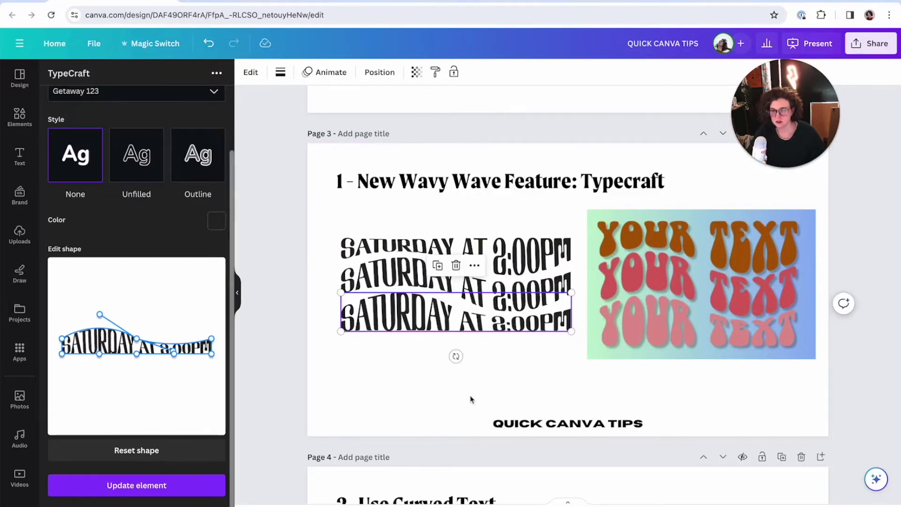
{"action": "left_click", "coordinate": [457, 390]}
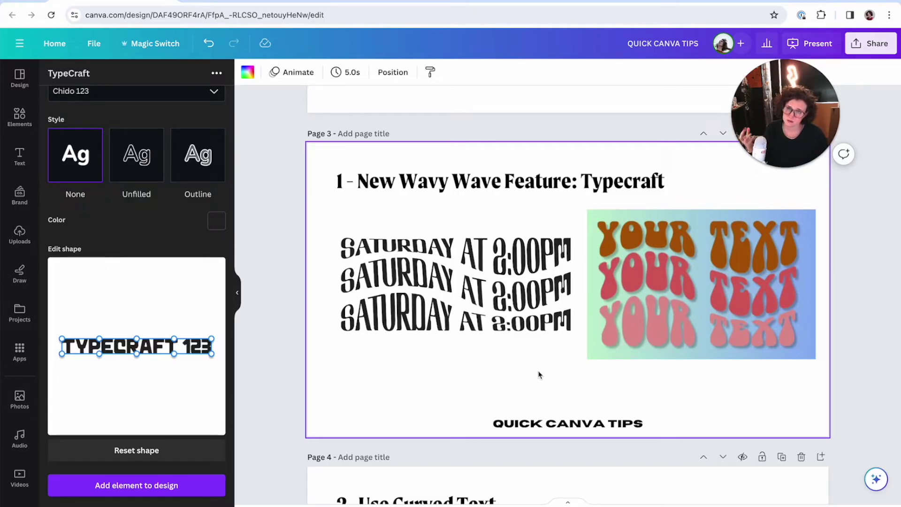
Step: Add a text box reading "I LOVE CURVED TEXT" to the middle of page 4
{"action": "scroll", "coordinate": [525, 363], "scroll_direction": "down", "scroll_amount": 6}
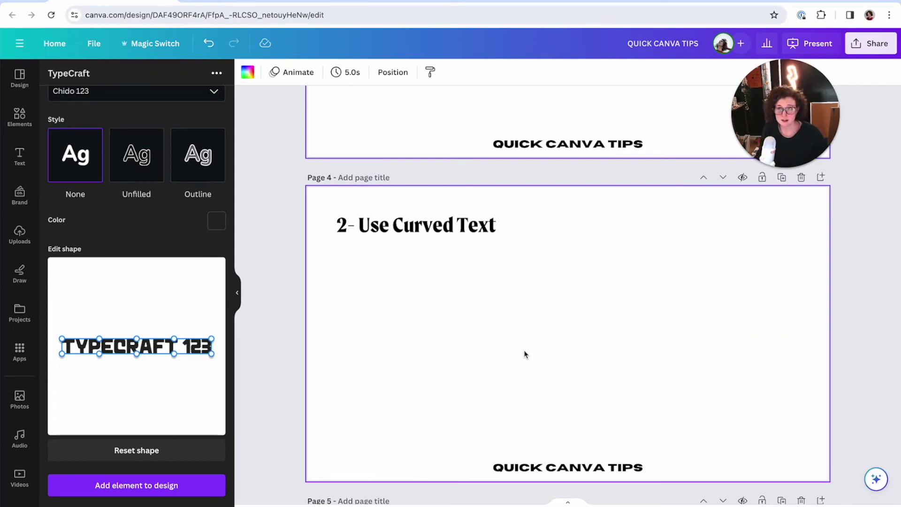
{"action": "type", "text": "t"}
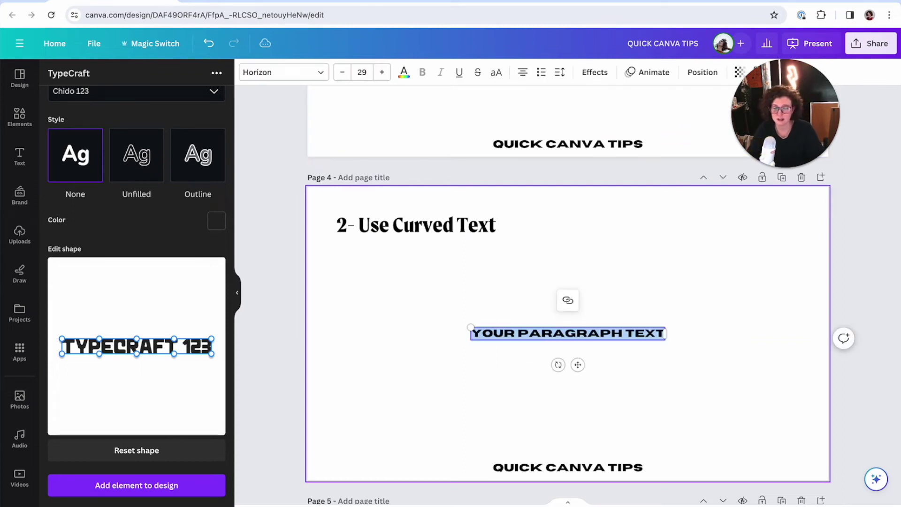
{"action": "type", "text": "I LOVE CUR"}
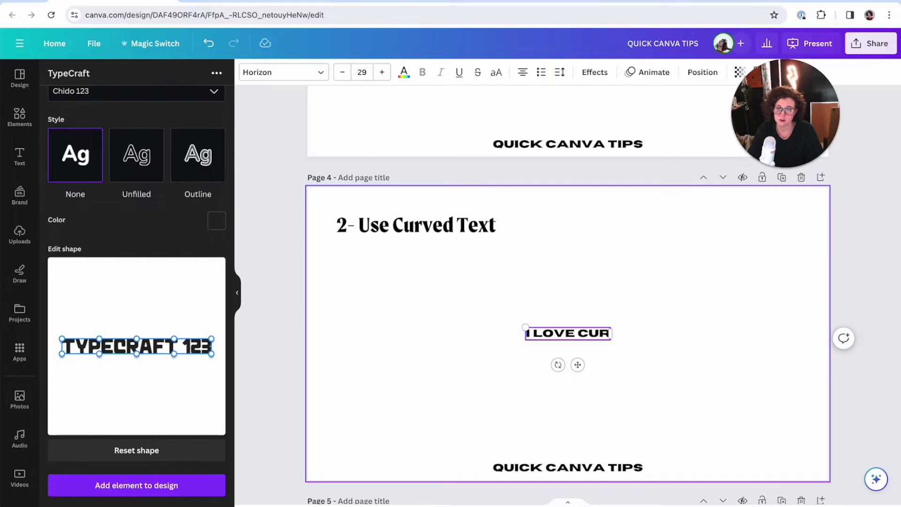
{"action": "type", "text": "VED TEXT AS"}
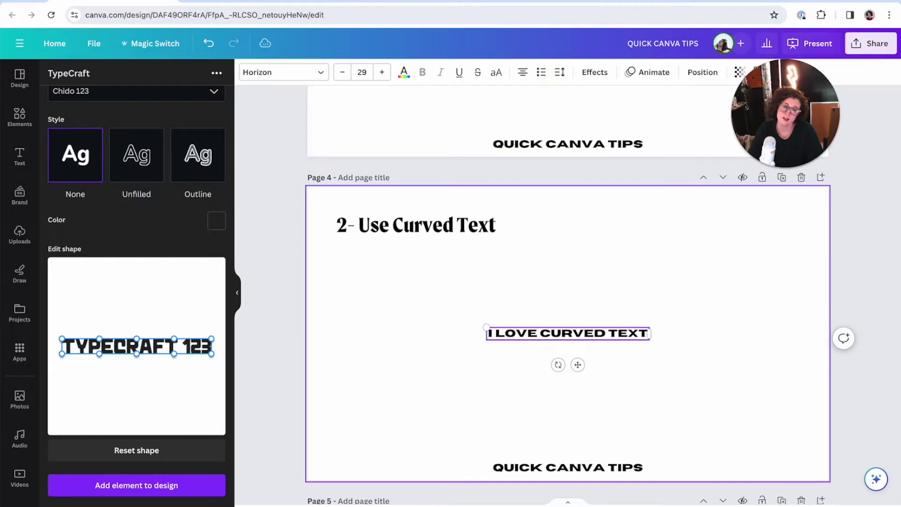
{"action": "key", "text": "BackSpace"}
{"action": "key", "text": "BackSpace"}
{"action": "key", "text": "BackSpace"}
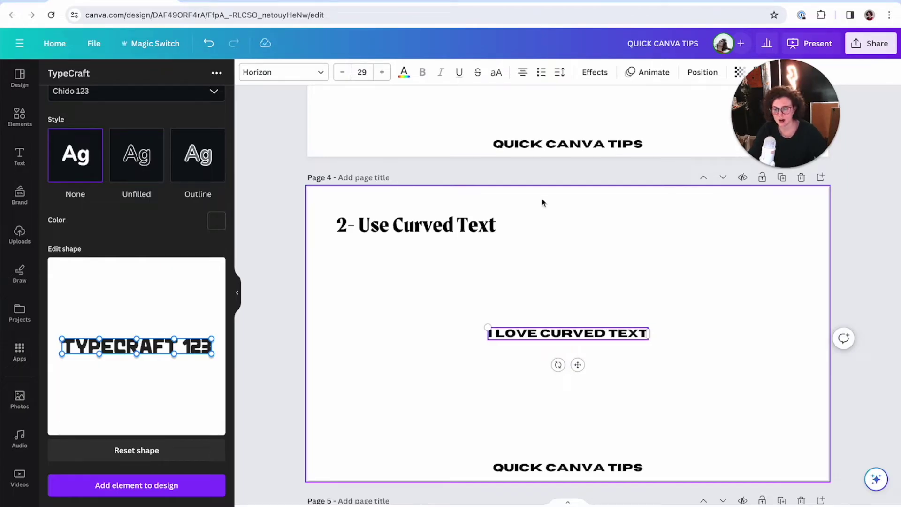
Step: Apply the Curve shape effect to "I LOVE CURVED TEXT" and set its curve to 18
{"action": "left_click", "coordinate": [591, 261]}
{"action": "left_click", "coordinate": [591, 331]}
{"action": "left_click", "coordinate": [608, 77]}
{"action": "left_click", "coordinate": [120, 463]}
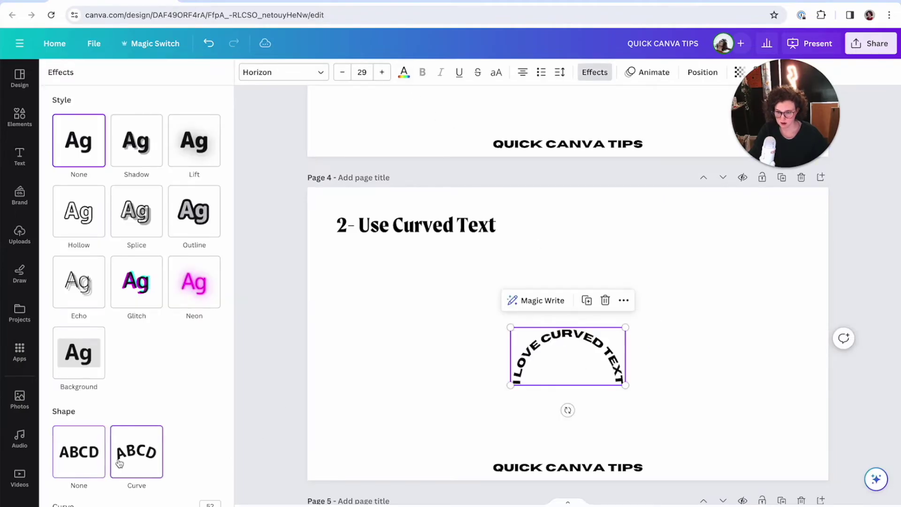
{"action": "scroll", "coordinate": [105, 489], "scroll_direction": "down", "scroll_amount": 1}
{"action": "left_click_drag", "start_coordinate": [181, 505], "coordinate": [152, 505]}
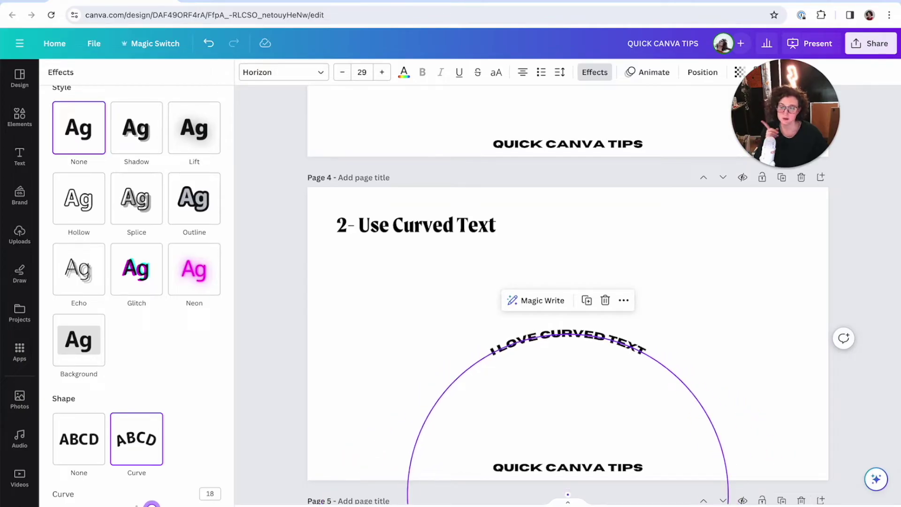
{"action": "left_click_drag", "start_coordinate": [151, 505], "coordinate": [152, 505]}
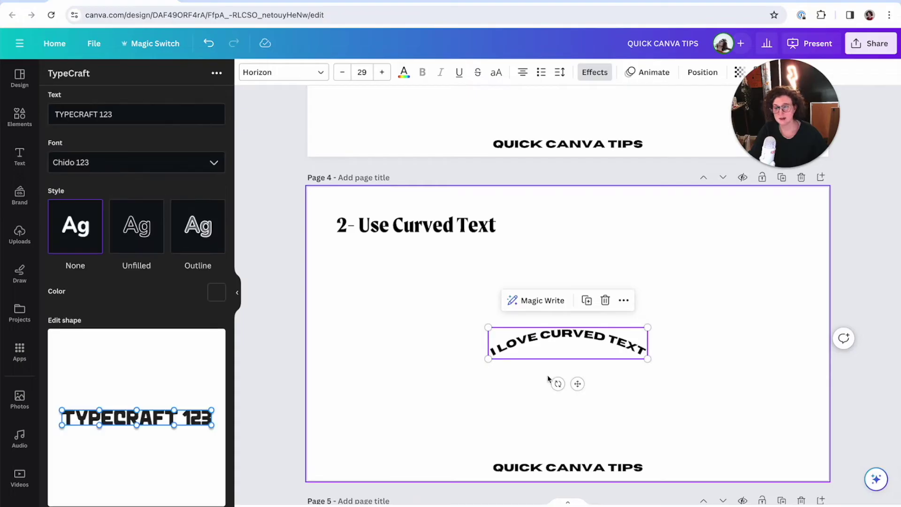
Step: Duplicate the curved text beside the original with a curve of -18, lowered so that it continues the first arc as a wave
{"action": "left_click_drag", "start_coordinate": [529, 349], "coordinate": [693, 344]}
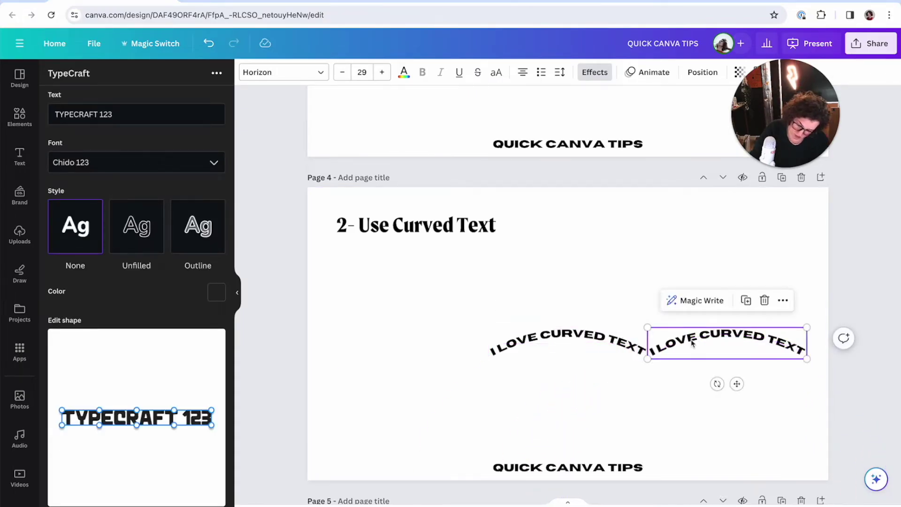
{"action": "left_click", "coordinate": [592, 71]}
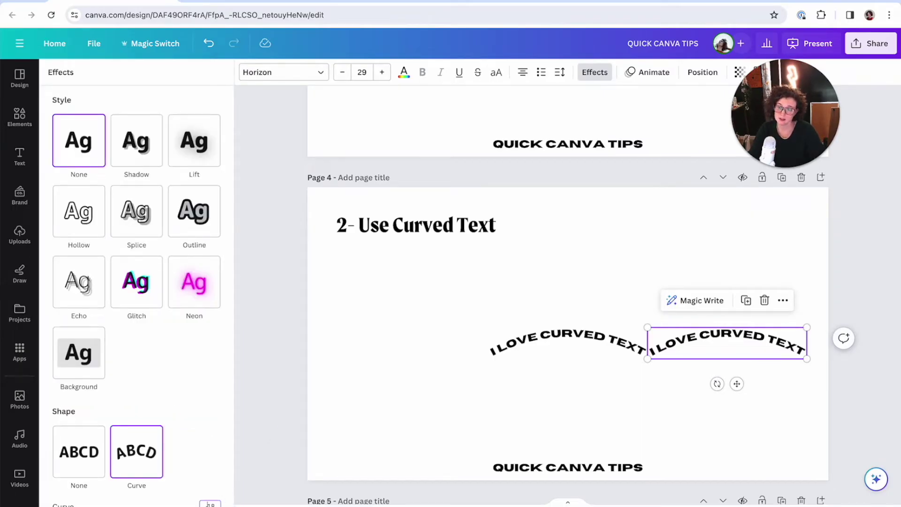
{"action": "left_click", "coordinate": [209, 504]}
{"action": "type", "text": "-"}
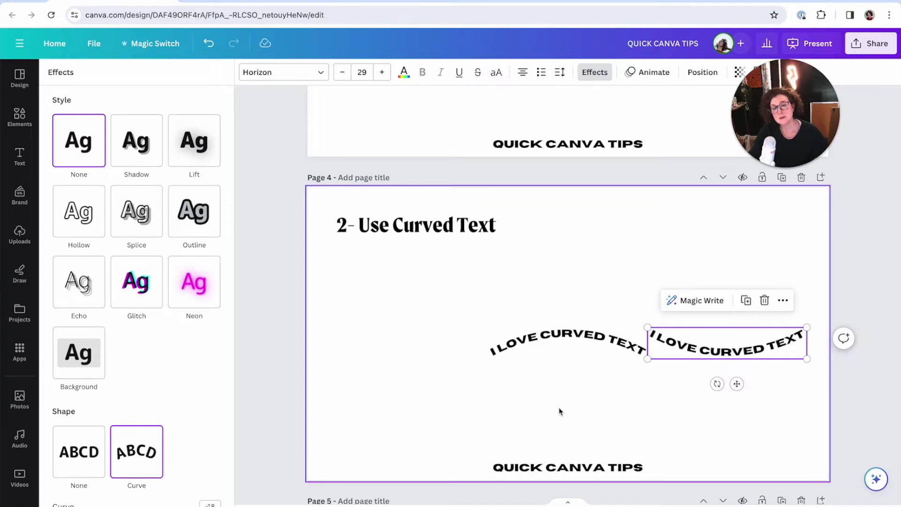
{"action": "left_click_drag", "start_coordinate": [622, 386], "coordinate": [706, 375]}
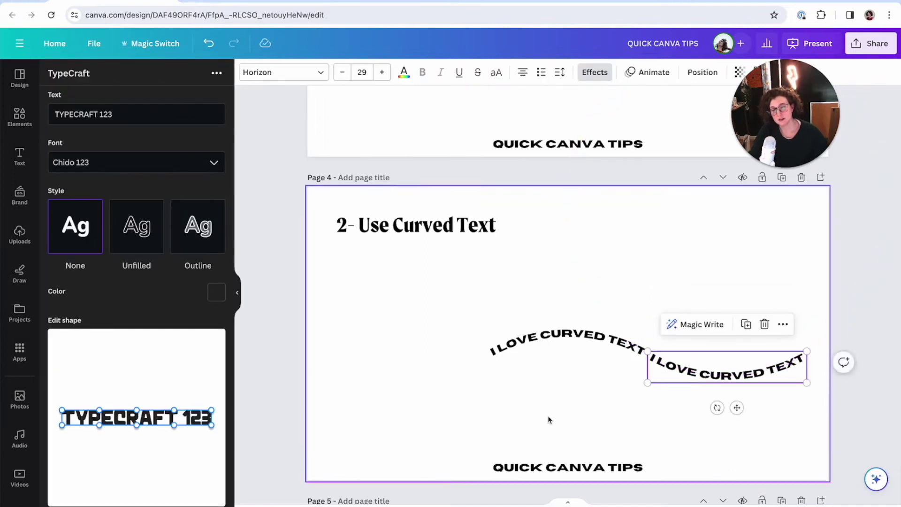
{"action": "left_click", "coordinate": [488, 383]}
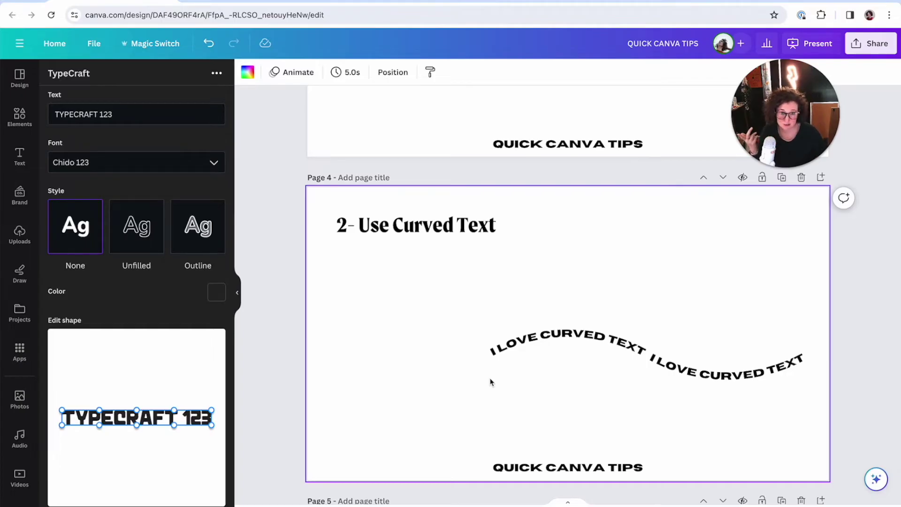
Step: Replace the second arc's text with "FOR VISUAL GRAPHICS" and realign it with the end of the first arc
{"action": "scroll", "coordinate": [490, 382], "scroll_direction": "up", "scroll_amount": 5}
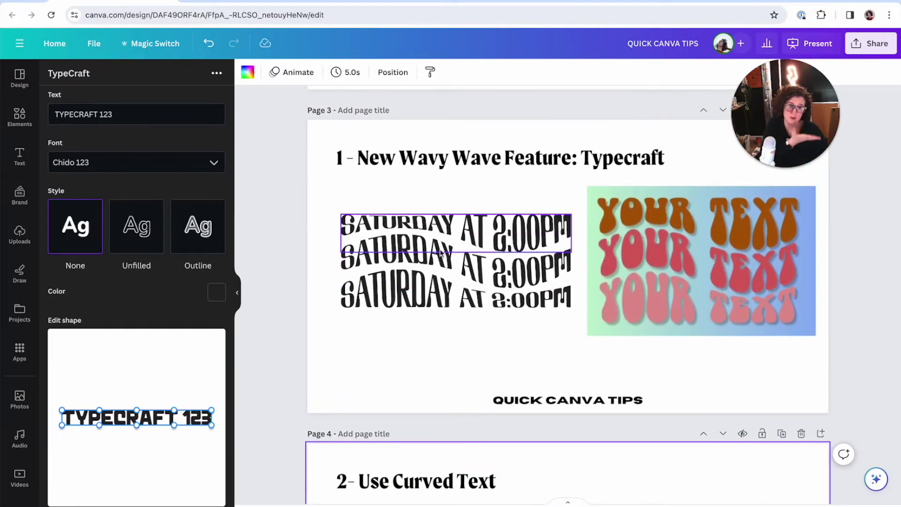
{"action": "scroll", "coordinate": [441, 254], "scroll_direction": "down", "scroll_amount": 4}
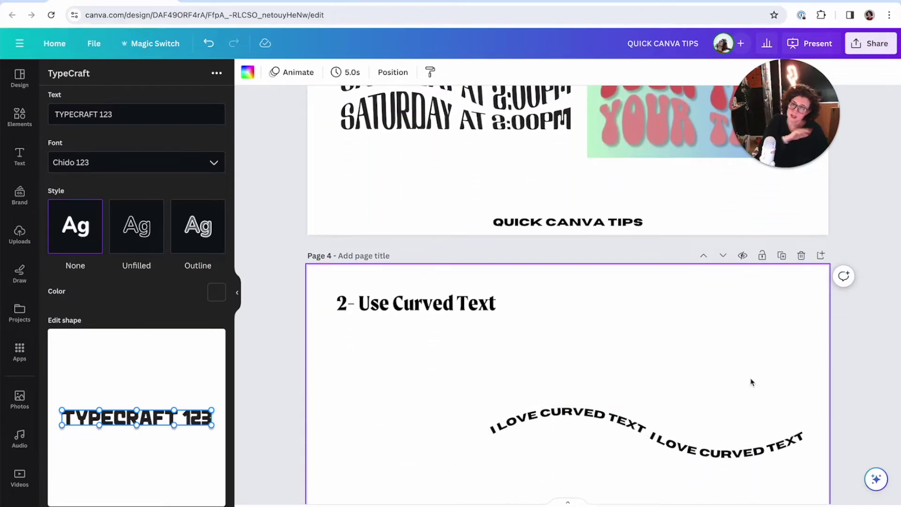
{"action": "double_click", "coordinate": [706, 448]}
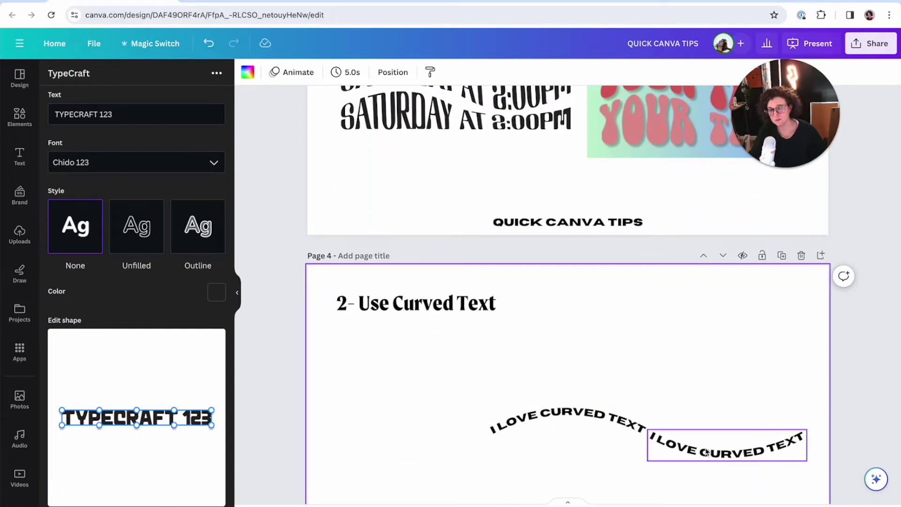
{"action": "type", "text": "FOR"}
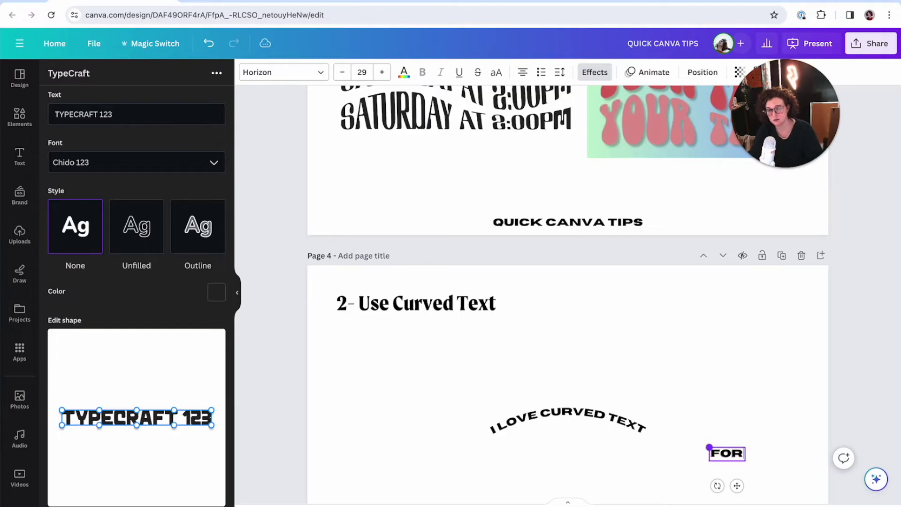
{"action": "type", "text": " VISU"}
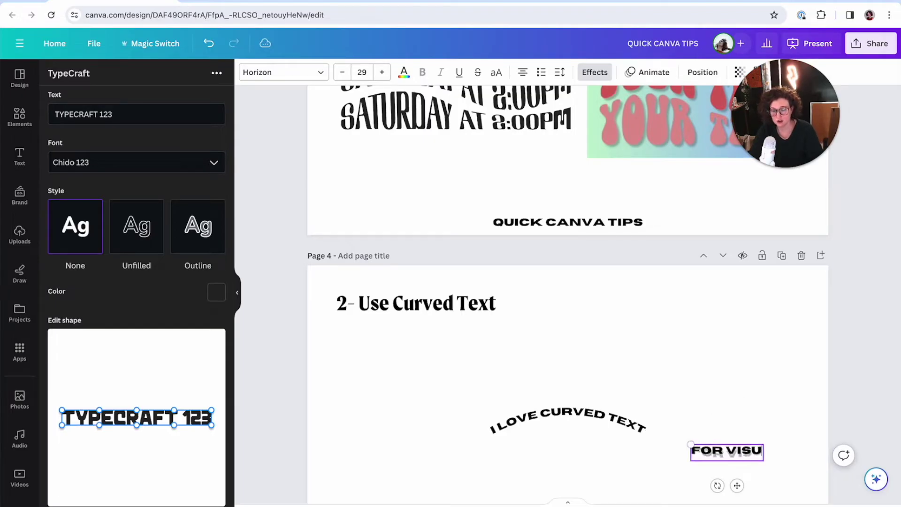
{"action": "type", "text": "AL GRAPHICS"}
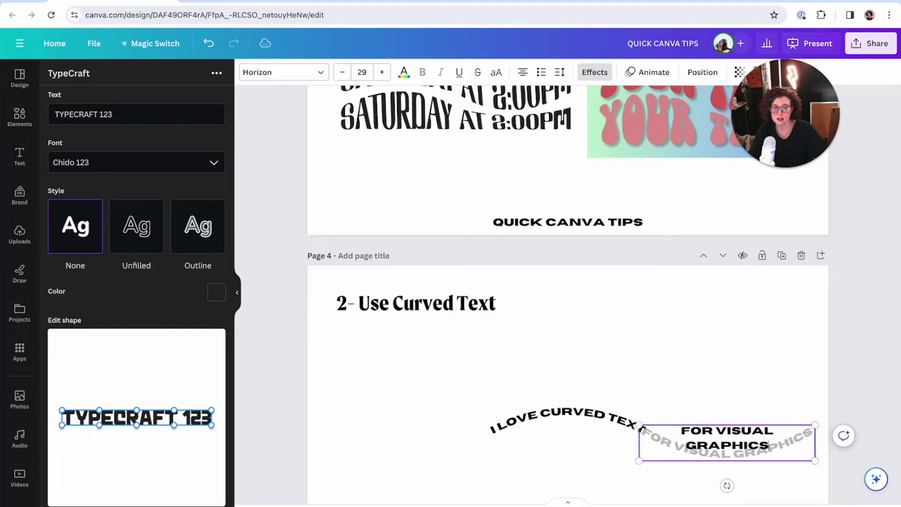
{"action": "key", "text": "Escape"}
{"action": "left_click_drag", "start_coordinate": [694, 458], "coordinate": [703, 463]}
{"action": "left_click", "coordinate": [393, 400]}
Step: Rotate both curved texts together counterclockwise so the wave climbs diagonally toward the page's upper right
{"action": "scroll", "coordinate": [364, 399], "scroll_direction": "down", "scroll_amount": 2}
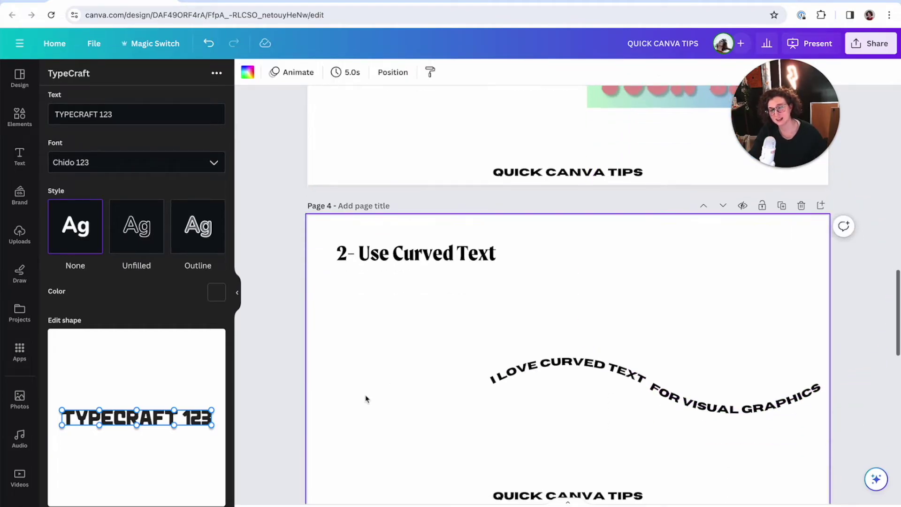
{"action": "left_click_drag", "start_coordinate": [432, 322], "coordinate": [817, 428]}
{"action": "left_click_drag", "start_coordinate": [657, 428], "coordinate": [684, 424]}
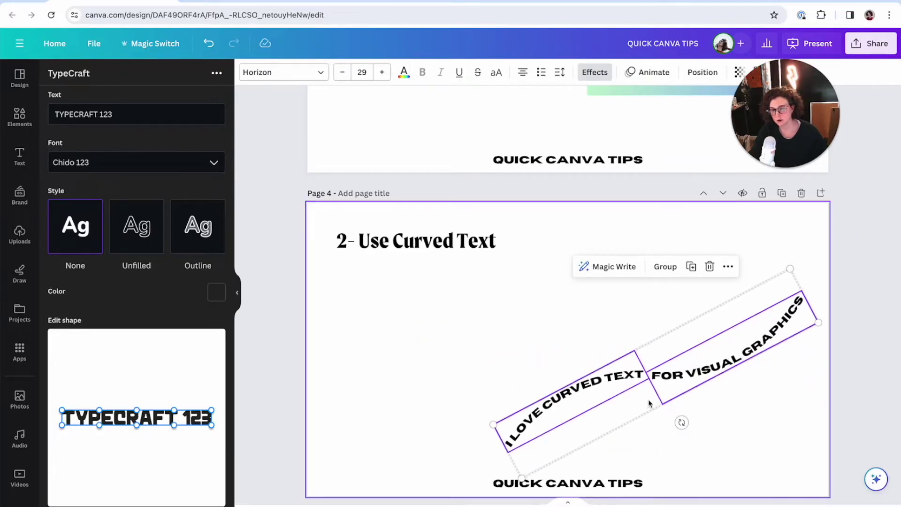
{"action": "left_click", "coordinate": [605, 441]}
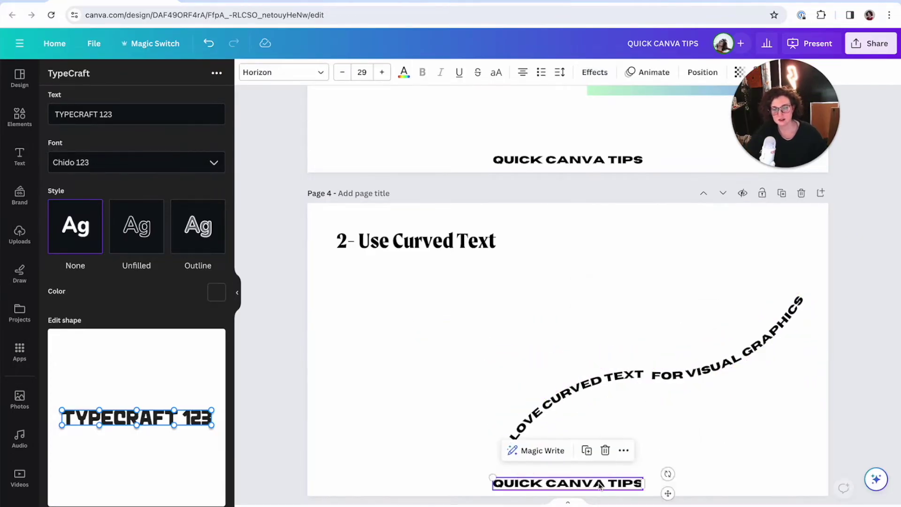
{"action": "left_click", "coordinate": [596, 417]}
Step: Move the rotated pair of curved texts down and left and enlarge it to font size 34.3
{"action": "left_click_drag", "start_coordinate": [556, 339], "coordinate": [721, 416]}
{"action": "left_click_drag", "start_coordinate": [697, 387], "coordinate": [640, 435]}
{"action": "left_click_drag", "start_coordinate": [769, 345], "coordinate": [813, 294]}
{"action": "left_click_drag", "start_coordinate": [783, 351], "coordinate": [784, 332]}
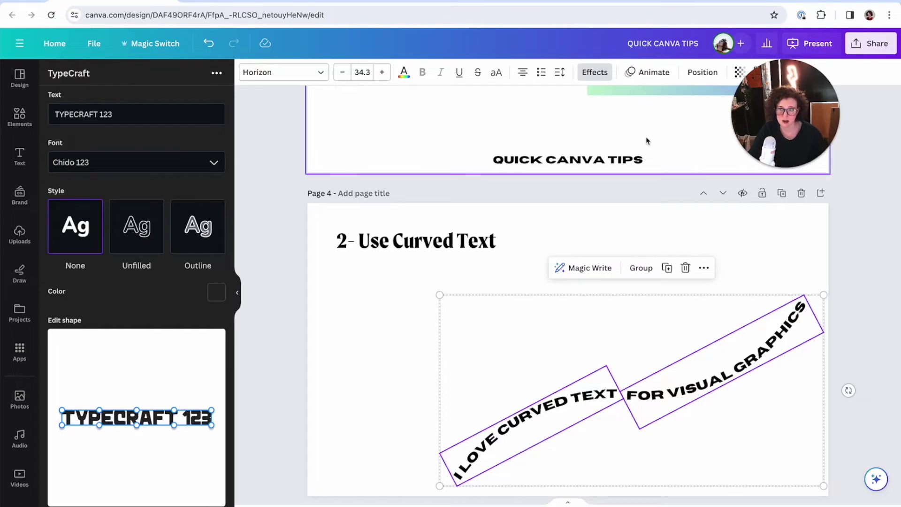
Step: Color the wavy line golden orange, and place a red-orange duplicate slightly below and to its right
{"action": "left_click", "coordinate": [404, 72]}
{"action": "left_click", "coordinate": [152, 221]}
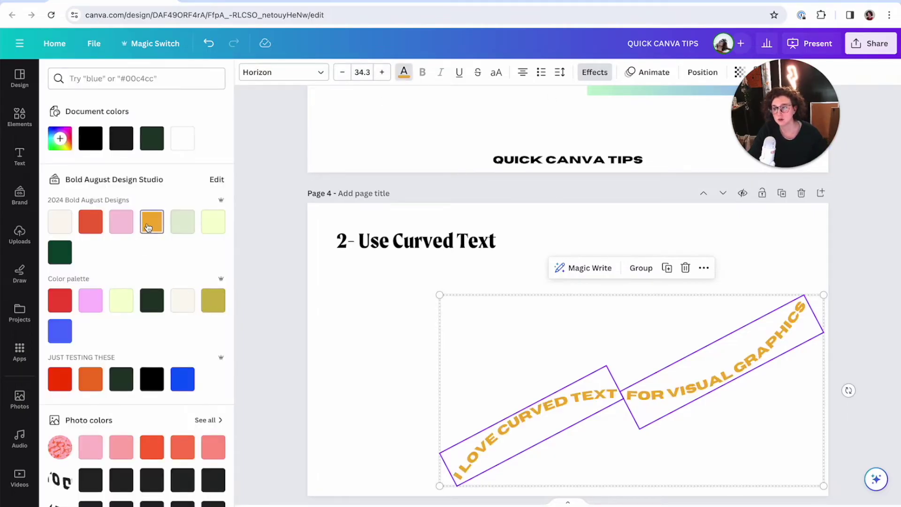
{"action": "left_click_drag", "start_coordinate": [550, 413], "coordinate": [567, 423]}
{"action": "left_click", "coordinate": [90, 221]}
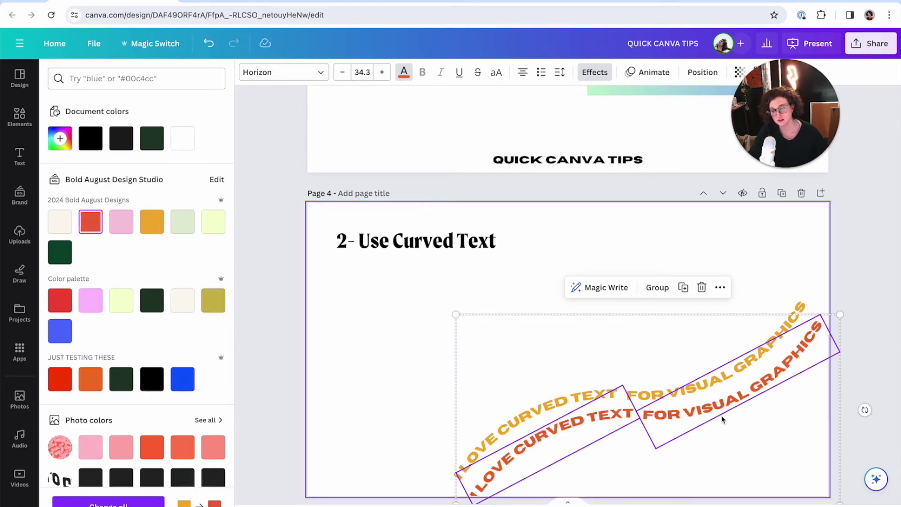
Step: Add two more duplicates of the wavy line at the same diagonal offset, colored pink and dark green
{"action": "key", "text": "ctrl+d"}
{"action": "left_click", "coordinate": [121, 224]}
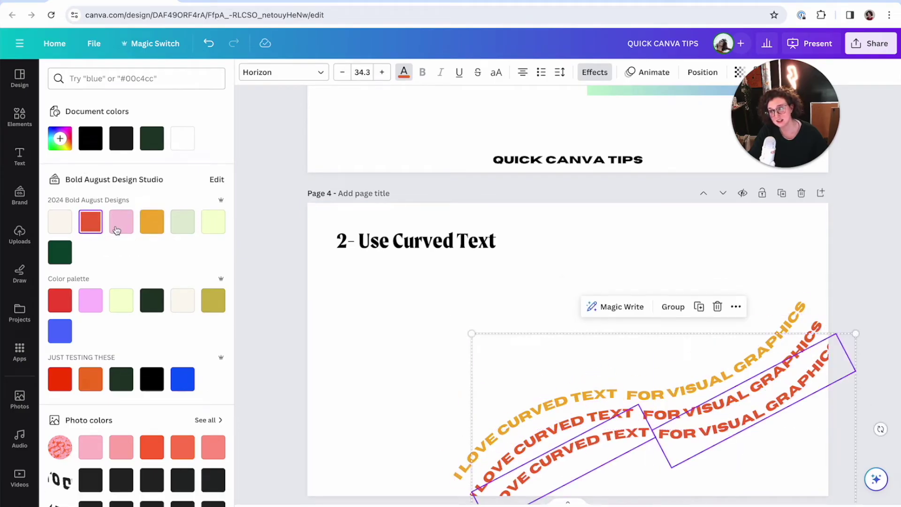
{"action": "key", "text": "ctrl+d"}
{"action": "left_click_drag", "start_coordinate": [725, 447], "coordinate": [729, 451]}
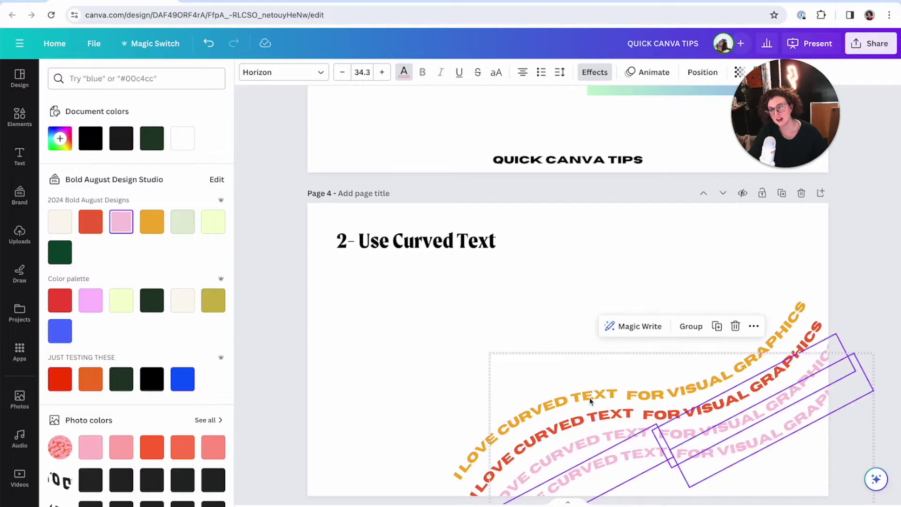
{"action": "left_click", "coordinate": [60, 252]}
{"action": "left_click", "coordinate": [390, 310]}
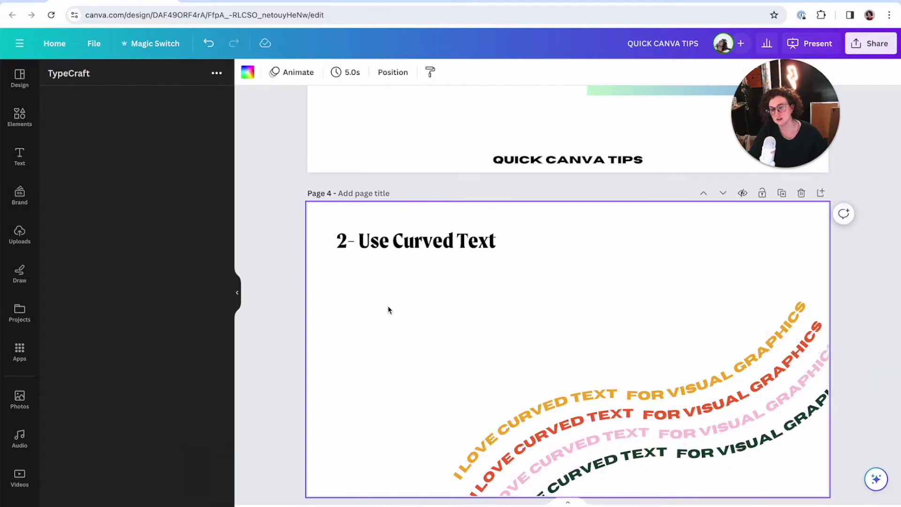
Step: Nudge the dark green wavy line slightly to the left beneath the pink one
{"action": "left_click", "coordinate": [632, 462]}
{"action": "left_click_drag", "start_coordinate": [710, 454], "coordinate": [705, 455]}
{"action": "left_click", "coordinate": [356, 361]}
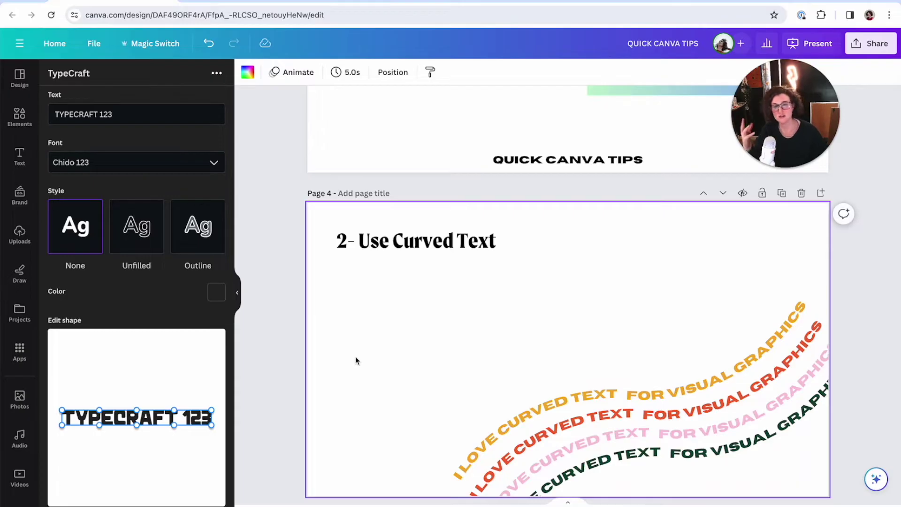
Step: Try the Anton font on all the colored wavy texts and view their text effects
{"action": "left_click_drag", "start_coordinate": [356, 361], "coordinate": [791, 467]}
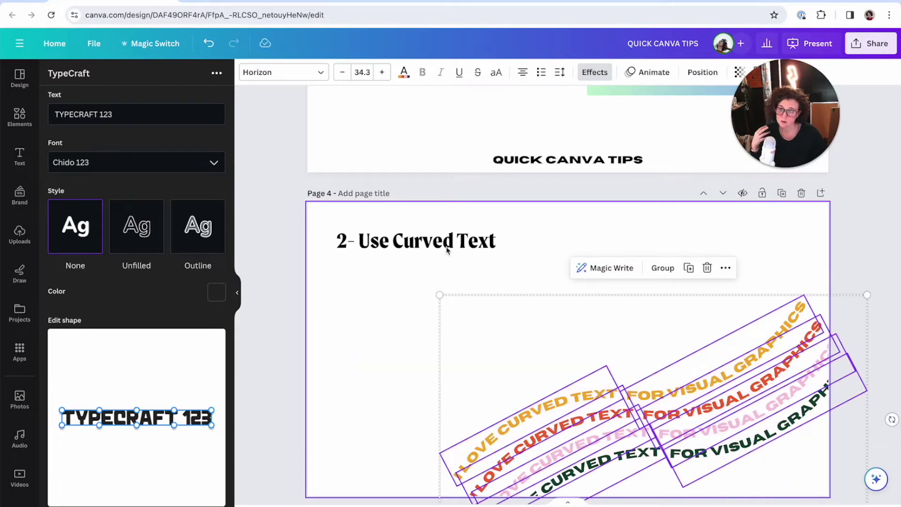
{"action": "left_click", "coordinate": [310, 76]}
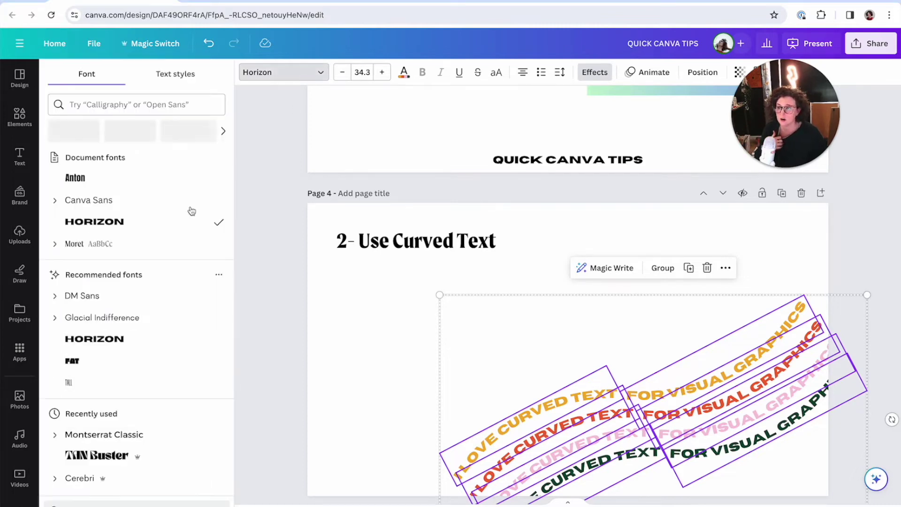
{"action": "scroll", "coordinate": [137, 191], "scroll_direction": "down", "scroll_amount": 1}
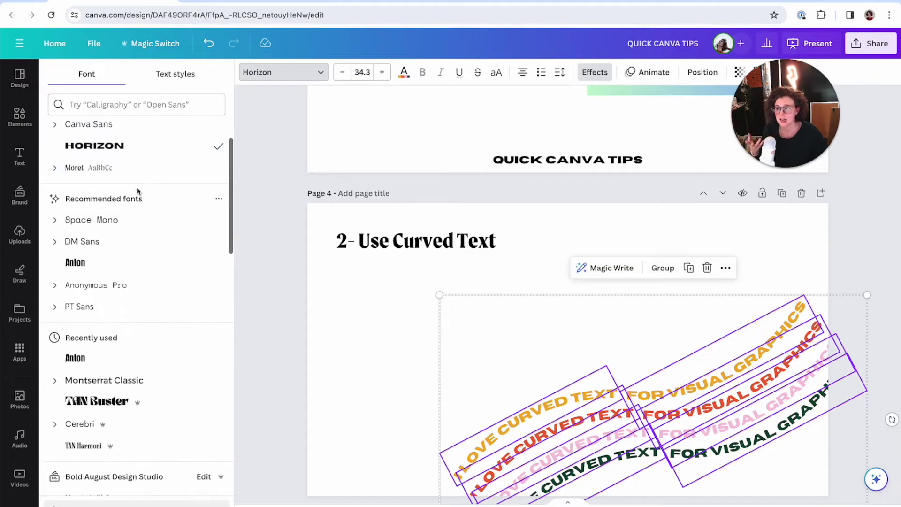
{"action": "left_click", "coordinate": [116, 271]}
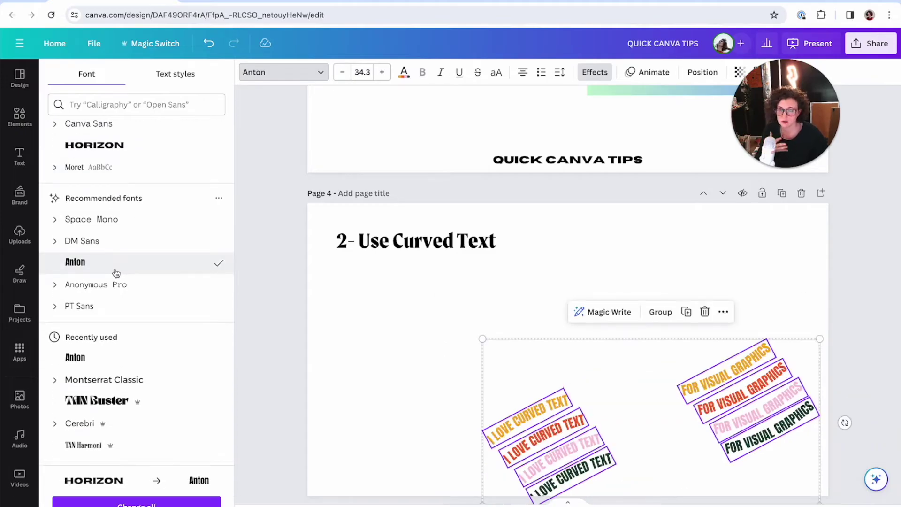
{"action": "scroll", "coordinate": [121, 280], "scroll_direction": "down", "scroll_amount": 1}
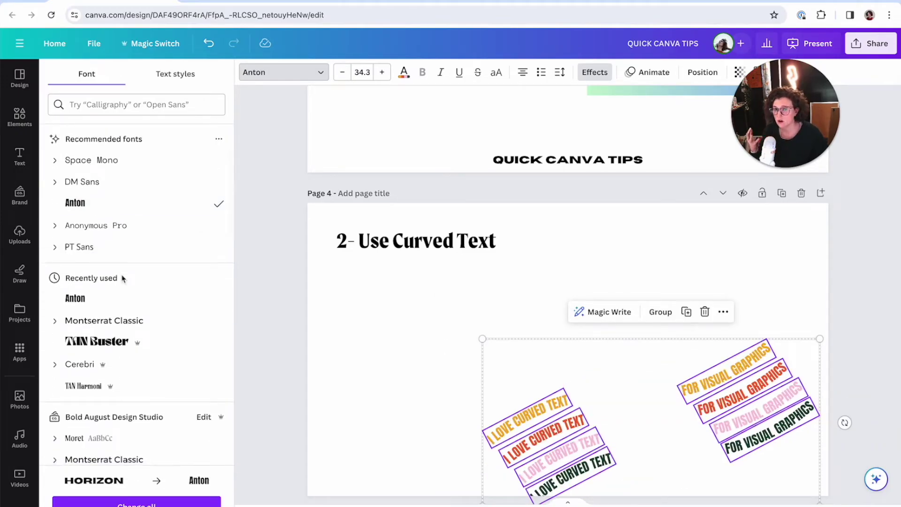
{"action": "left_click", "coordinate": [595, 71]}
{"action": "scroll", "coordinate": [169, 488], "scroll_direction": "down", "scroll_amount": 1}
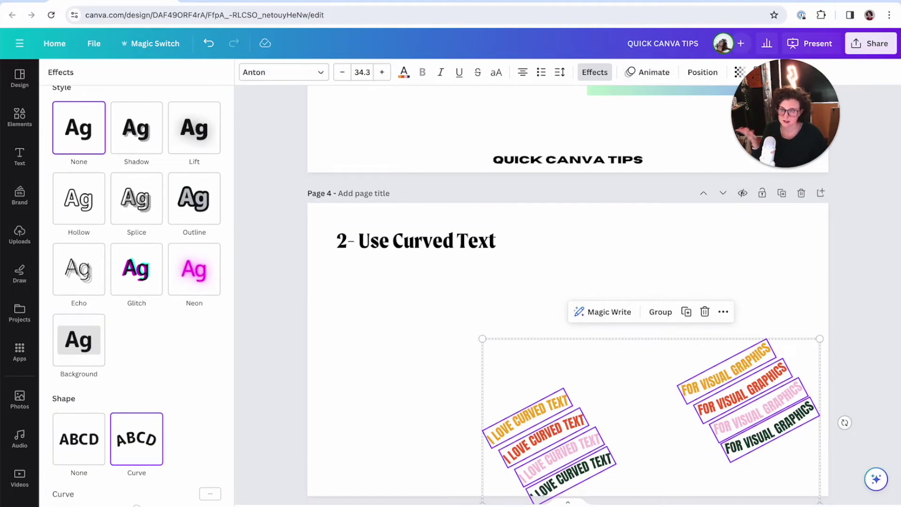
Step: Try the Canopee and Advetime fonts on the colored wavy texts, and undo the font changes
{"action": "left_click", "coordinate": [298, 75]}
{"action": "scroll", "coordinate": [181, 331], "scroll_direction": "down", "scroll_amount": 3}
{"action": "left_click", "coordinate": [119, 371]}
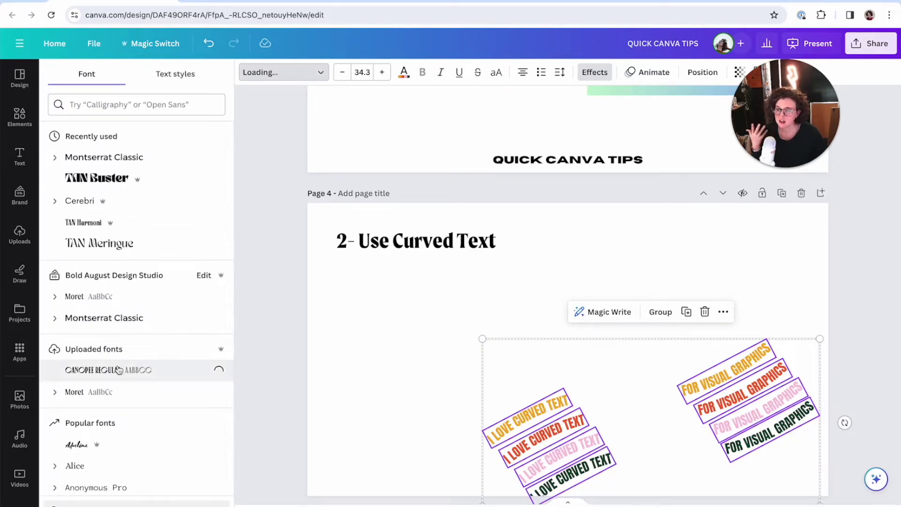
{"action": "scroll", "coordinate": [113, 357], "scroll_direction": "down", "scroll_amount": 3}
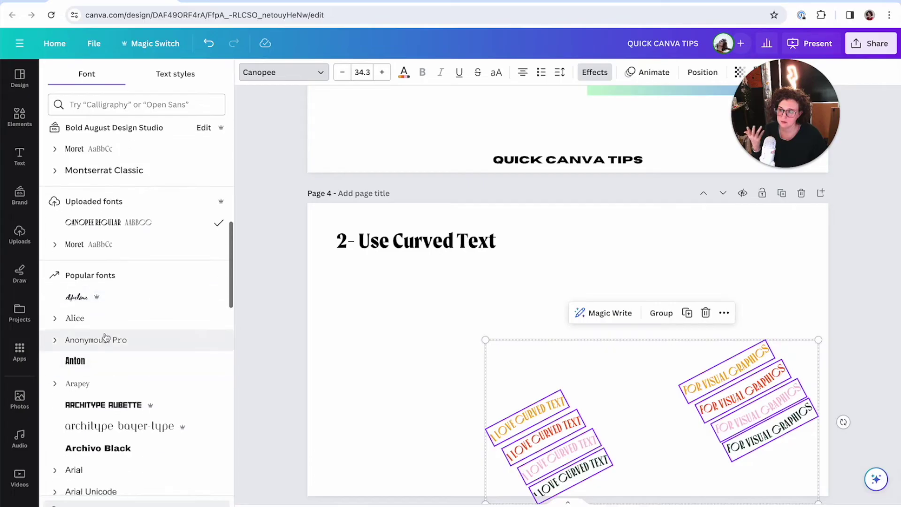
{"action": "left_click", "coordinate": [81, 303]}
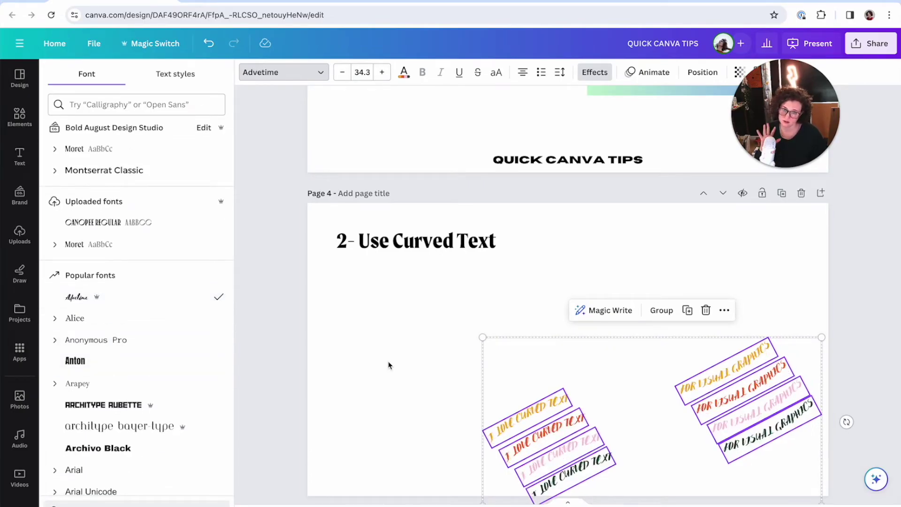
{"action": "left_click", "coordinate": [397, 347]}
{"action": "key", "text": "ctrl+z"}
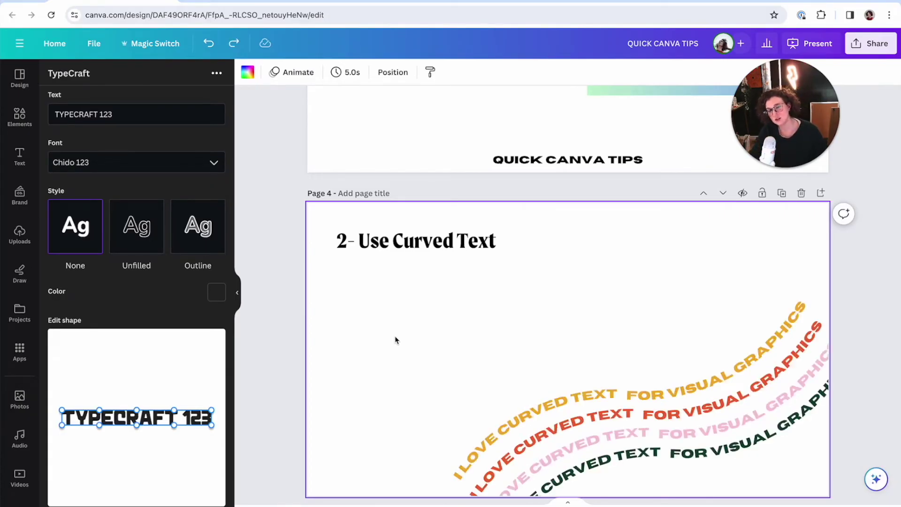
Step: Move all four colored wavy lines together slightly down and right so they run off the page 4 edge
{"action": "left_click_drag", "start_coordinate": [470, 353], "coordinate": [794, 454]}
{"action": "left_click", "coordinate": [369, 397]}
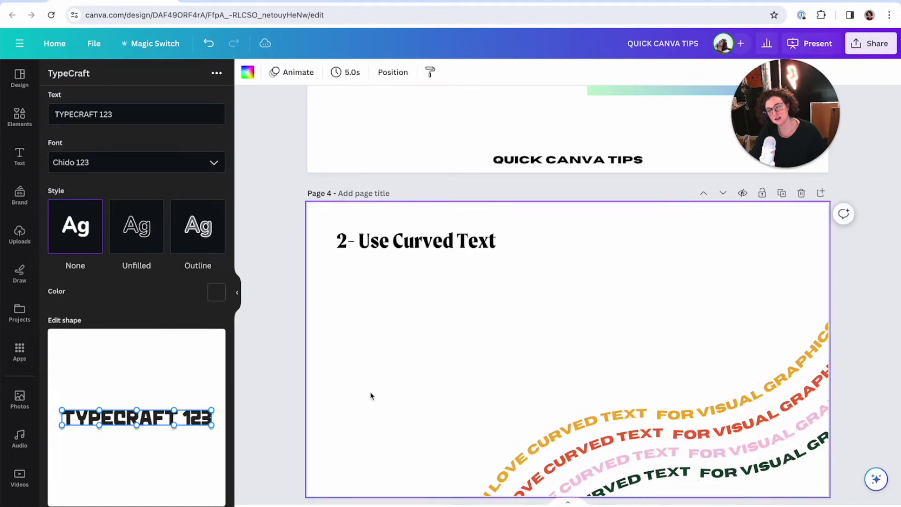
Step: Search the elements for "wavy text" and show all the graphics results
{"action": "scroll", "coordinate": [370, 395], "scroll_direction": "down", "scroll_amount": 6}
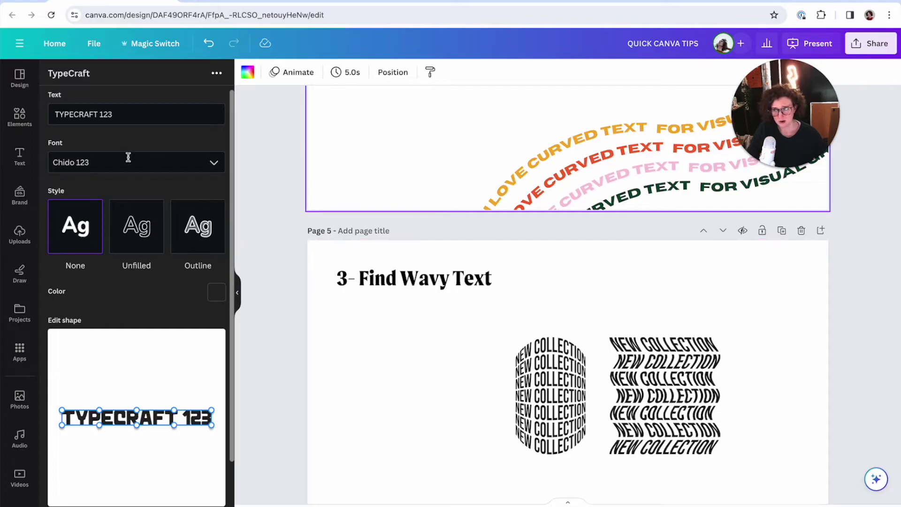
{"action": "left_click", "coordinate": [20, 116]}
{"action": "left_click", "coordinate": [54, 74]}
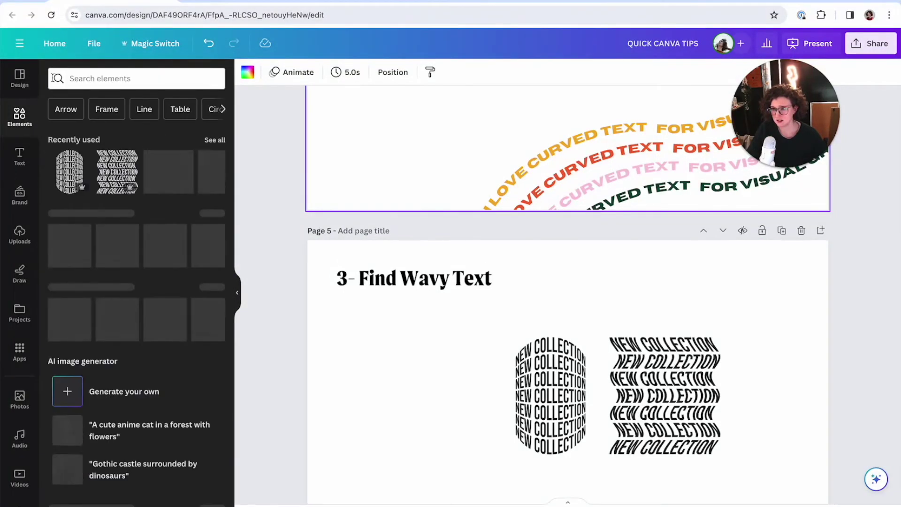
{"action": "left_click", "coordinate": [117, 78]}
{"action": "type", "text": "wavy te"}
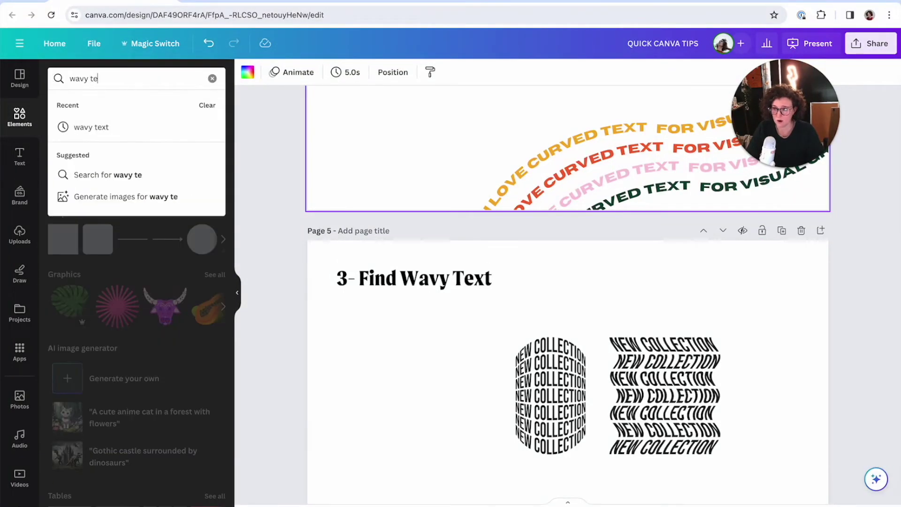
{"action": "type", "text": "xt"}
{"action": "key", "text": "Return"}
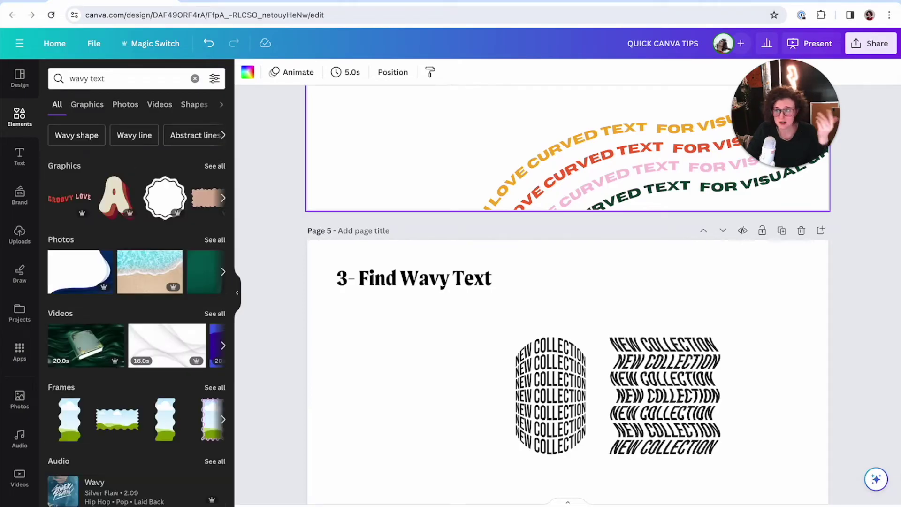
{"action": "left_click", "coordinate": [215, 166]}
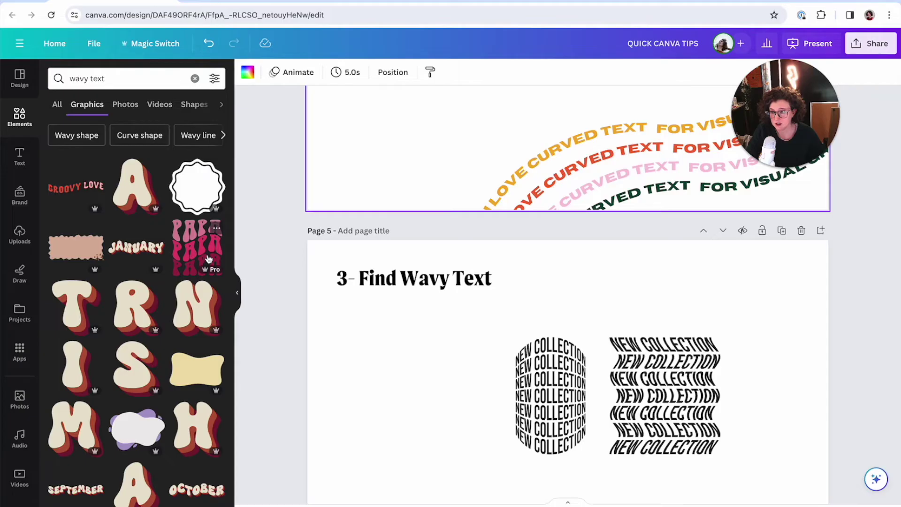
Step: Add the wavy CONGRATULATION graphic and place it left of the two NEW COLLECTION graphics on page 5
{"action": "scroll", "coordinate": [137, 256], "scroll_direction": "down", "scroll_amount": 3}
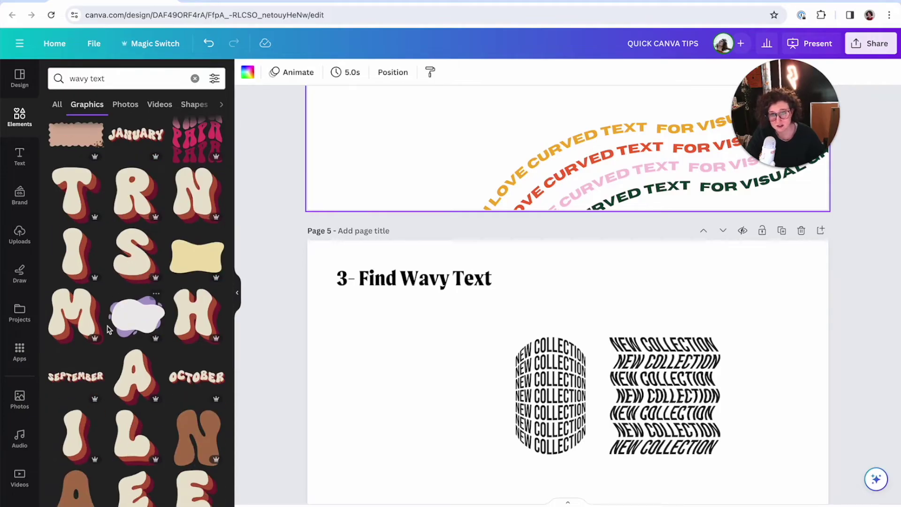
{"action": "scroll", "coordinate": [109, 328], "scroll_direction": "down", "scroll_amount": 10}
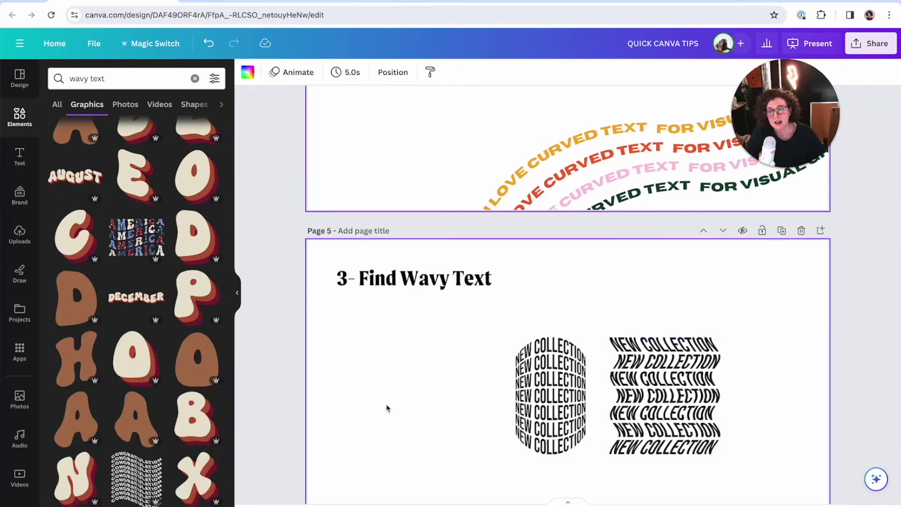
{"action": "scroll", "coordinate": [150, 444], "scroll_direction": "down", "scroll_amount": 2}
{"action": "left_click", "coordinate": [129, 404]}
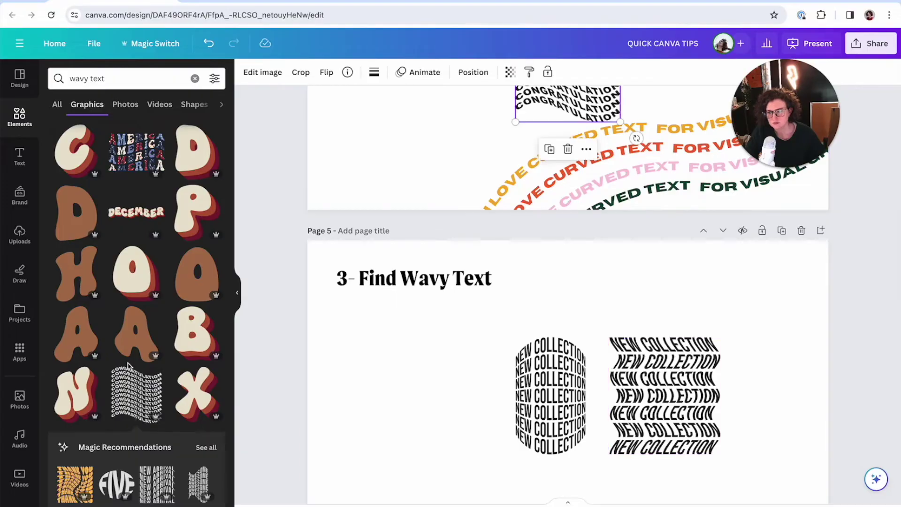
{"action": "mouse_move", "coordinate": [573, 99]}
{"action": "left_mouse_down"}
{"action": "mouse_move", "coordinate": [487, 257]}
{"action": "mouse_move", "coordinate": [419, 439]}
{"action": "left_mouse_up"}
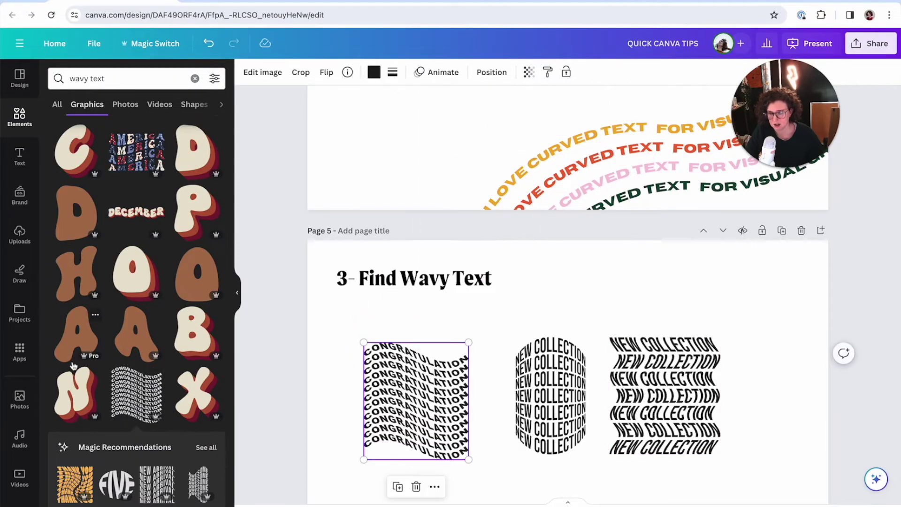
Step: Show all Magic Recommendations for the CONGRATULATION graphic and browse the matching distorted text designs
{"action": "scroll", "coordinate": [73, 365], "scroll_direction": "down", "scroll_amount": 2}
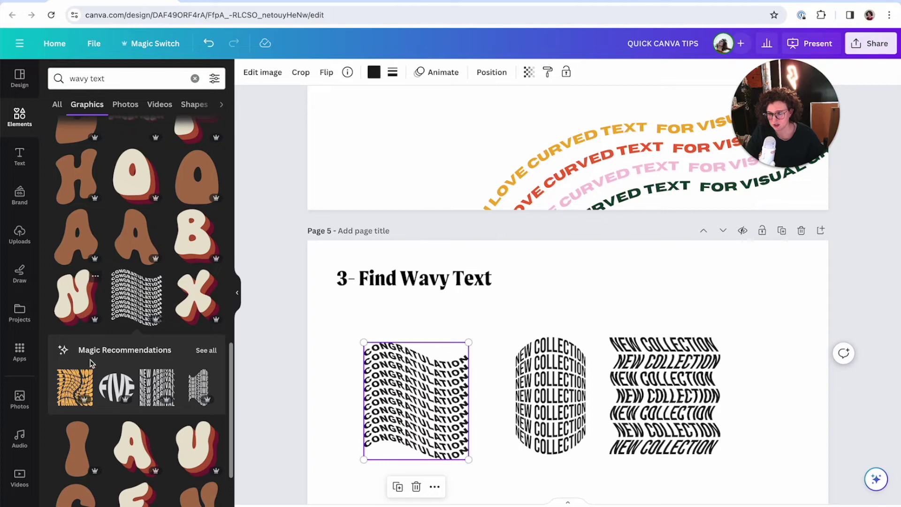
{"action": "left_click", "coordinate": [199, 351]}
{"action": "scroll", "coordinate": [134, 190], "scroll_direction": "down", "scroll_amount": 3}
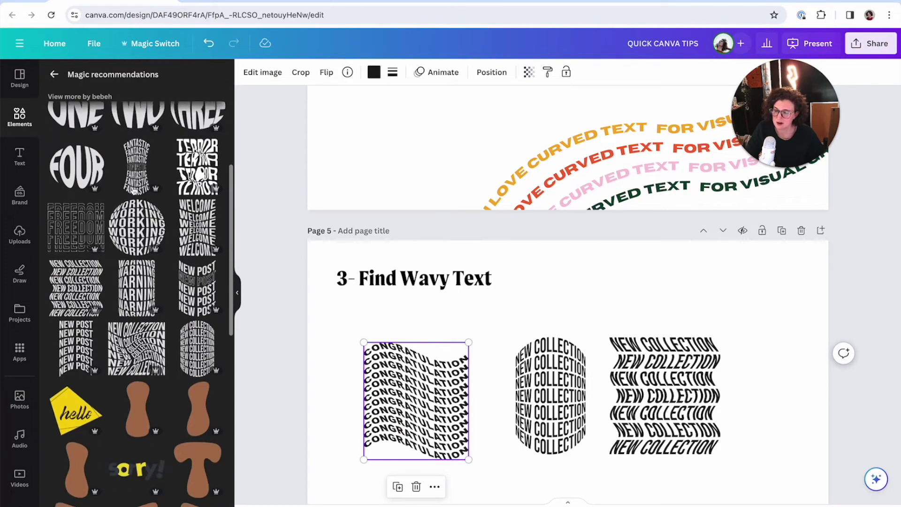
{"action": "scroll", "coordinate": [134, 191], "scroll_direction": "down", "scroll_amount": 2}
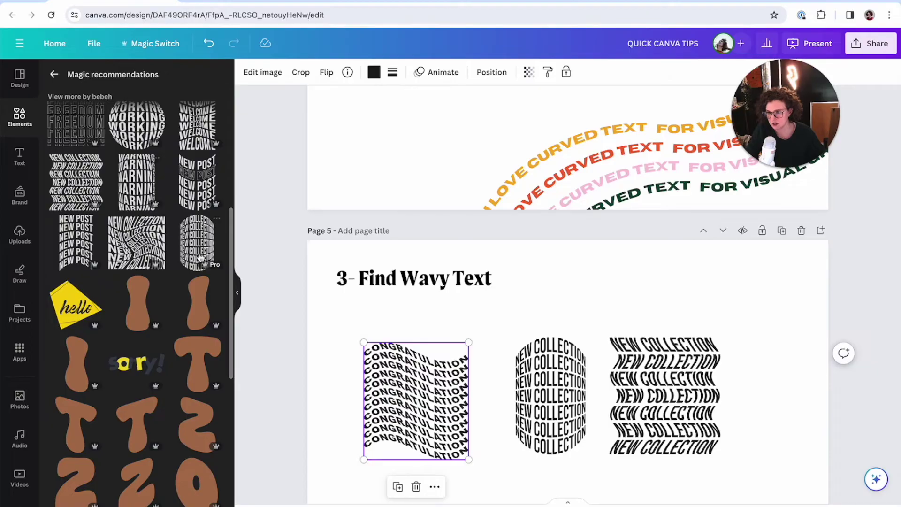
Step: Find more graphics like the rounded NEW COLLECTION one and add the distorted WELCOME graphic to the upper right of page 5
{"action": "left_click", "coordinate": [550, 387]}
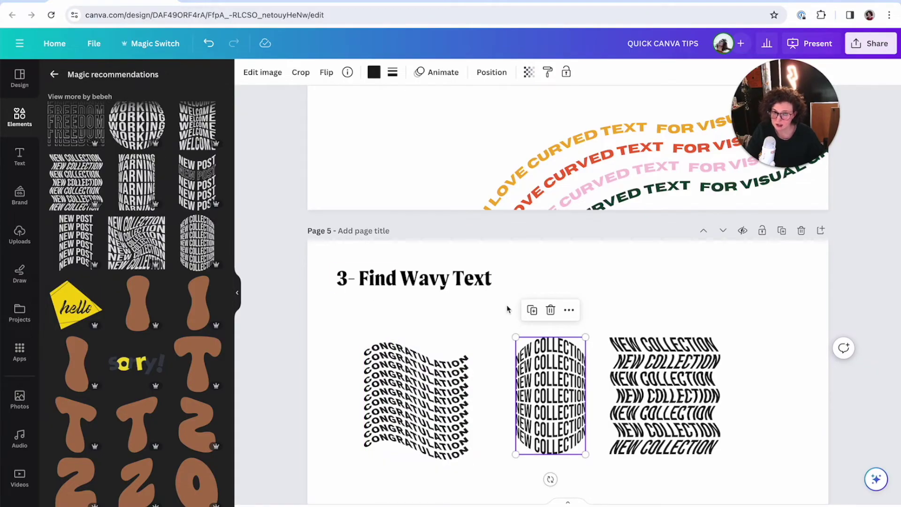
{"action": "left_click", "coordinate": [347, 72]}
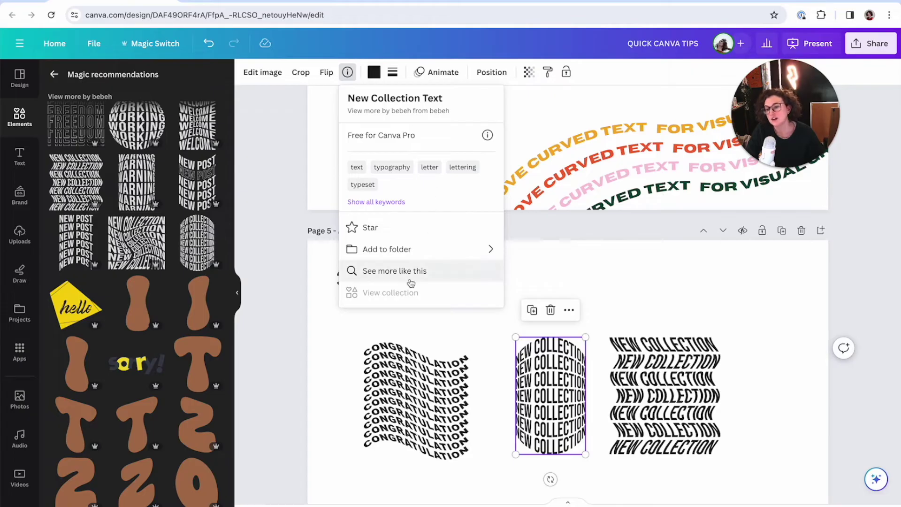
{"action": "left_click", "coordinate": [401, 276]}
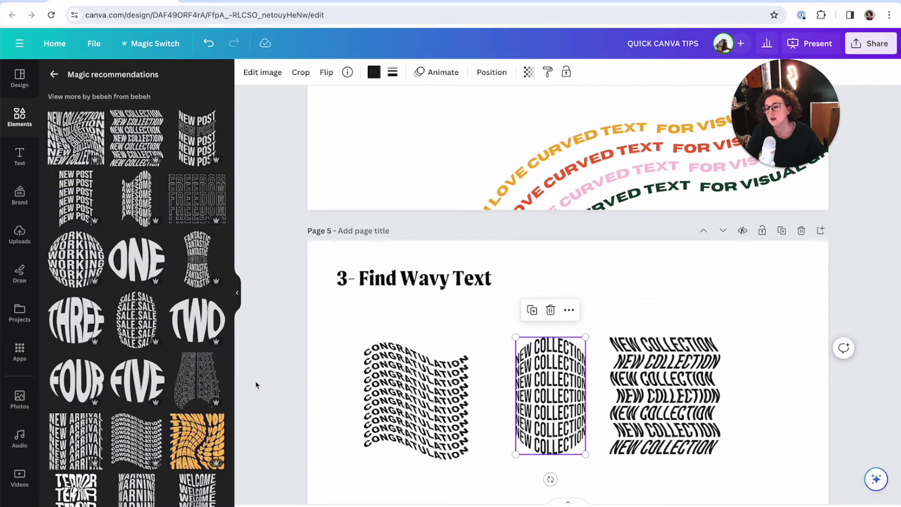
{"action": "scroll", "coordinate": [187, 360], "scroll_direction": "down", "scroll_amount": 2}
{"action": "scroll", "coordinate": [188, 360], "scroll_direction": "down", "scroll_amount": 5}
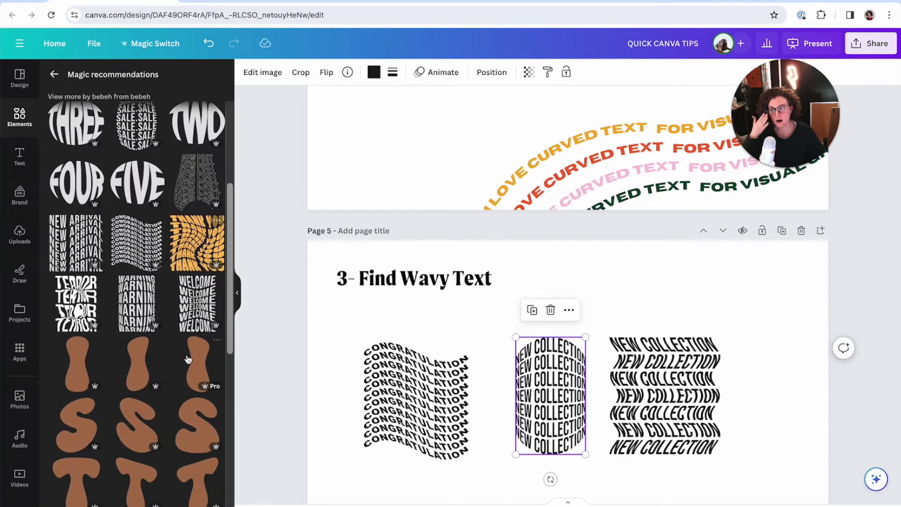
{"action": "mouse_move", "coordinate": [197, 217]}
{"action": "left_mouse_down"}
{"action": "mouse_move", "coordinate": [611, 331]}
{"action": "mouse_move", "coordinate": [635, 334]}
{"action": "mouse_move", "coordinate": [780, 294]}
{"action": "left_mouse_up"}
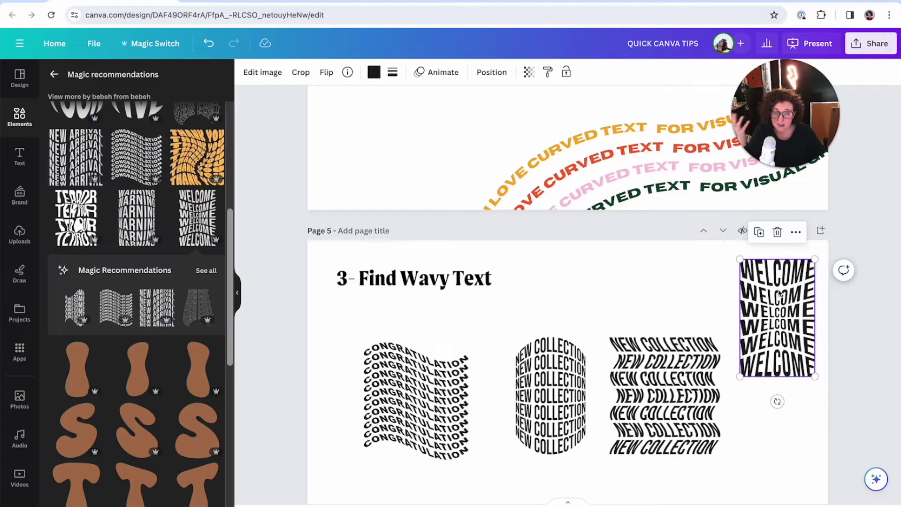
Step: Add the bulging ONE graphic above the rounded NEW COLLECTION graphic on page 5 and color it red-orange
{"action": "left_click", "coordinate": [347, 73]}
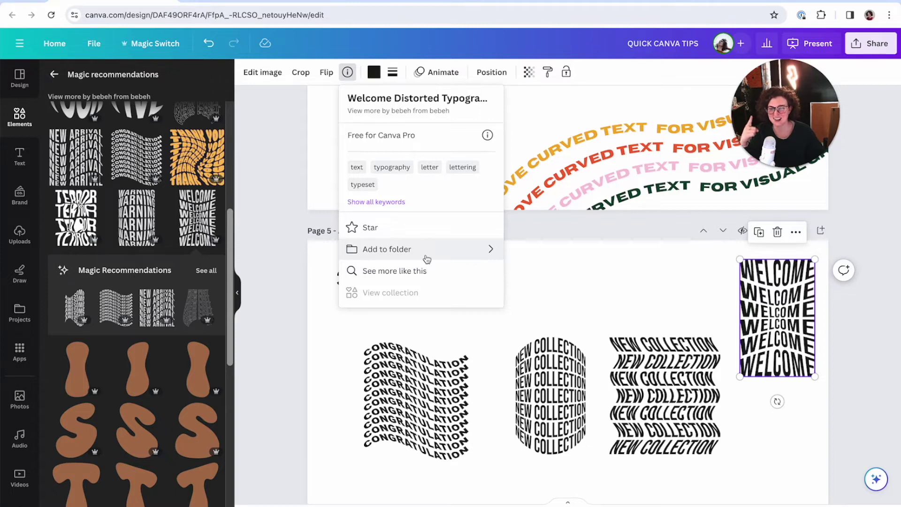
{"action": "scroll", "coordinate": [155, 314], "scroll_direction": "down", "scroll_amount": 1}
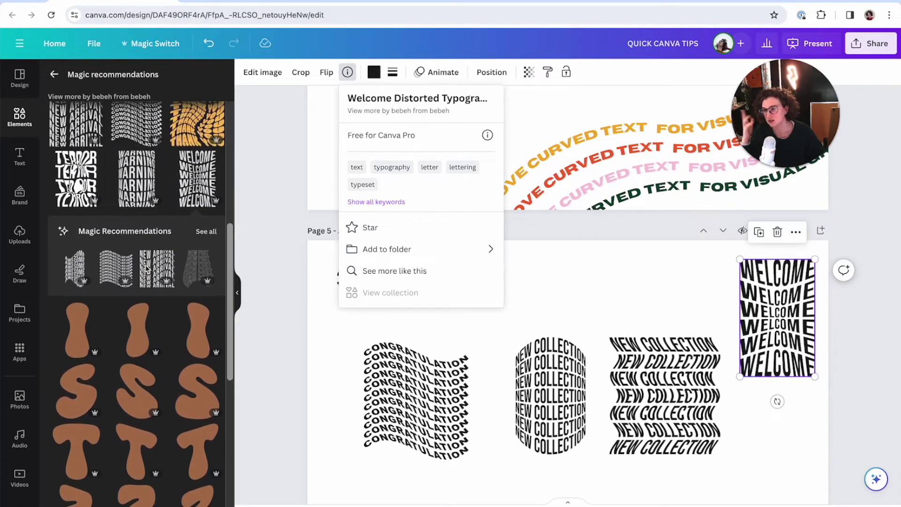
{"action": "scroll", "coordinate": [145, 268], "scroll_direction": "down", "scroll_amount": 8}
{"action": "scroll", "coordinate": [147, 268], "scroll_direction": "up", "scroll_amount": 5}
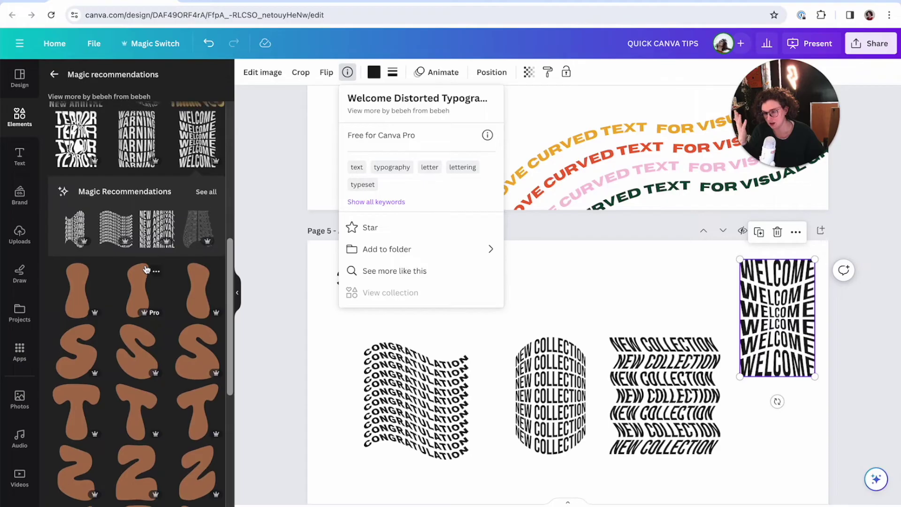
{"action": "scroll", "coordinate": [194, 310], "scroll_direction": "up", "scroll_amount": 3}
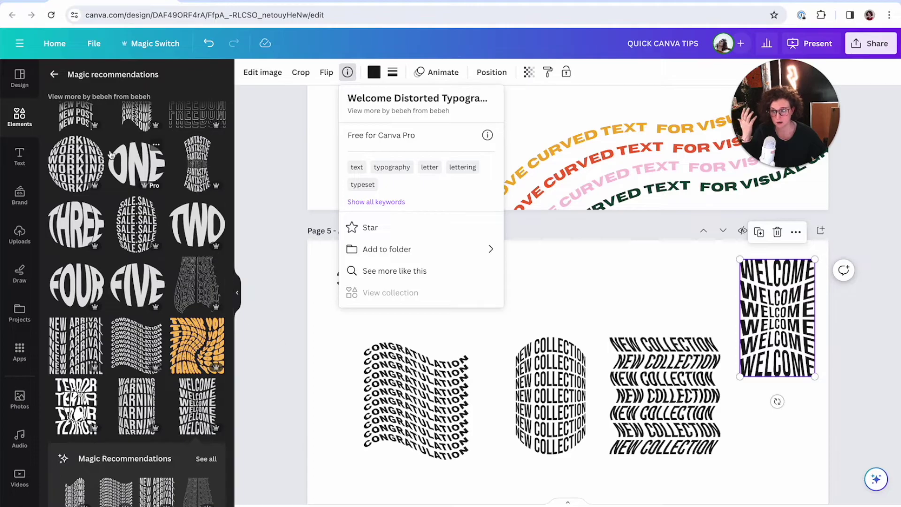
{"action": "left_click", "coordinate": [137, 163]}
{"action": "mouse_move", "coordinate": [643, 432]}
{"action": "left_mouse_down"}
{"action": "mouse_move", "coordinate": [643, 376]}
{"action": "mouse_move", "coordinate": [554, 318]}
{"action": "mouse_move", "coordinate": [584, 300]}
{"action": "left_mouse_up"}
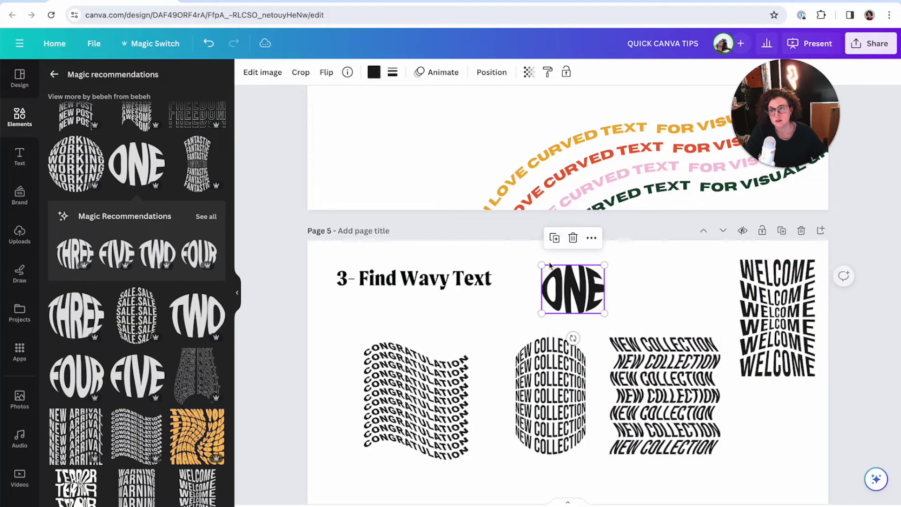
{"action": "left_click", "coordinate": [375, 72]}
{"action": "left_click", "coordinate": [80, 259]}
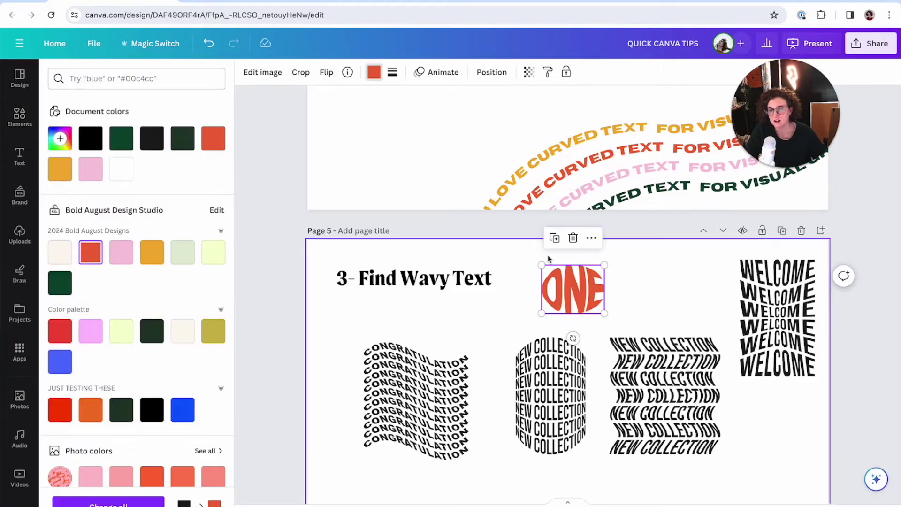
Step: Shift the ONE graphic slightly down and right, and nudge the WELCOME graphic slightly up and left
{"action": "left_click", "coordinate": [696, 298]}
{"action": "left_click_drag", "start_coordinate": [609, 296], "coordinate": [629, 313]}
{"action": "left_click", "coordinate": [704, 308]}
{"action": "mouse_move", "coordinate": [801, 313]}
{"action": "left_mouse_down"}
{"action": "mouse_move", "coordinate": [764, 293]}
{"action": "mouse_move", "coordinate": [775, 345]}
{"action": "mouse_move", "coordinate": [773, 306]}
{"action": "mouse_move", "coordinate": [784, 302]}
{"action": "left_mouse_up"}
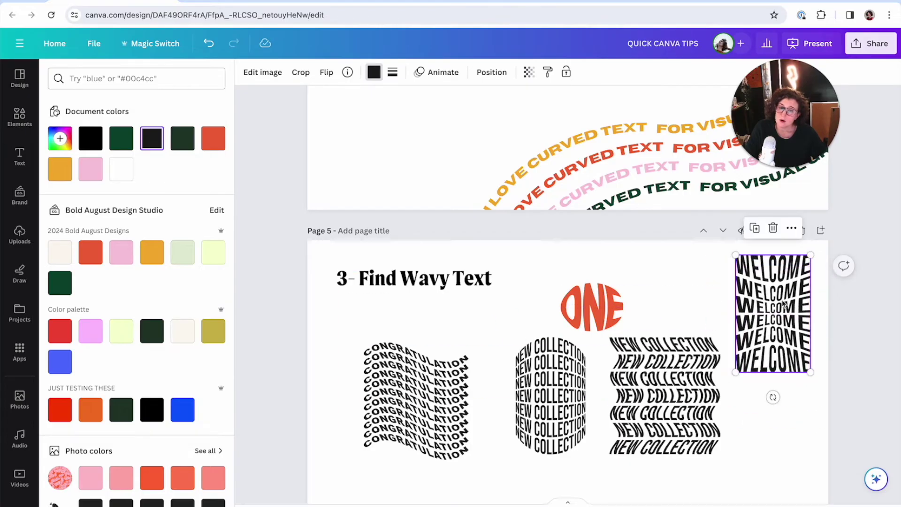
Step: Search the text fonts for "wavy text" on page 6 and browse the matching fonts
{"action": "left_click", "coordinate": [677, 273]}
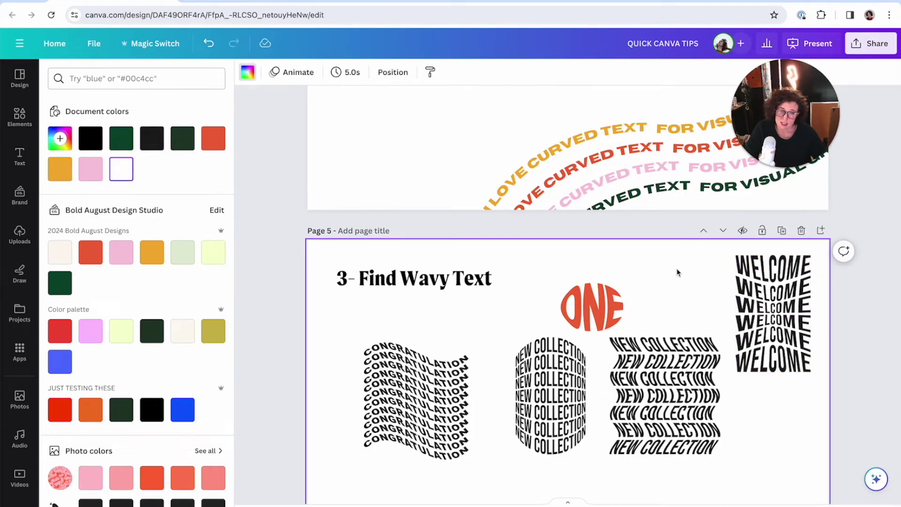
{"action": "scroll", "coordinate": [650, 284], "scroll_direction": "down", "scroll_amount": 8}
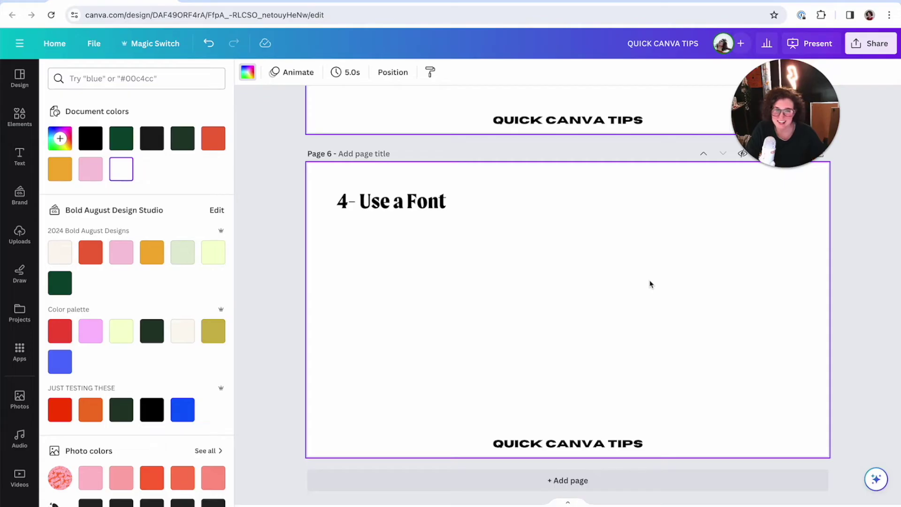
{"action": "left_click", "coordinate": [20, 158]}
{"action": "left_click", "coordinate": [148, 79]}
{"action": "type", "text": "wavy text"}
{"action": "key", "text": "Return"}
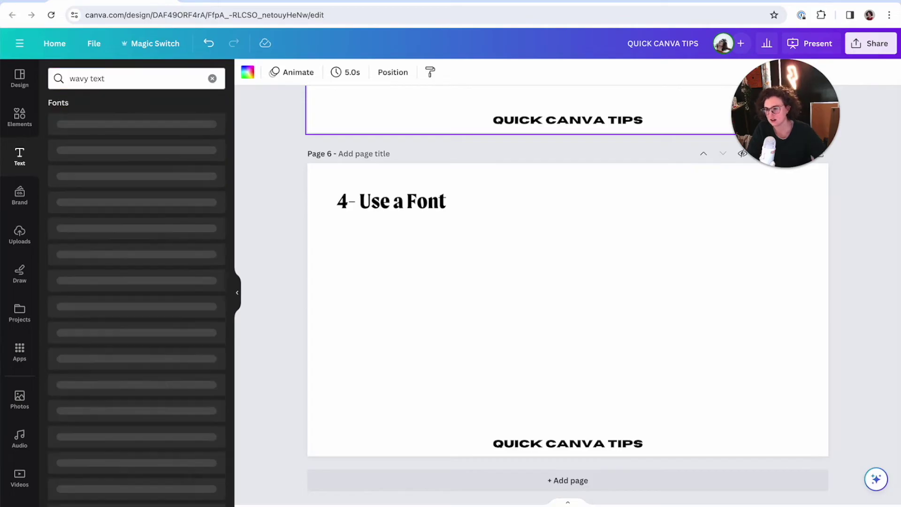
{"action": "scroll", "coordinate": [165, 225], "scroll_direction": "down", "scroll_amount": 8}
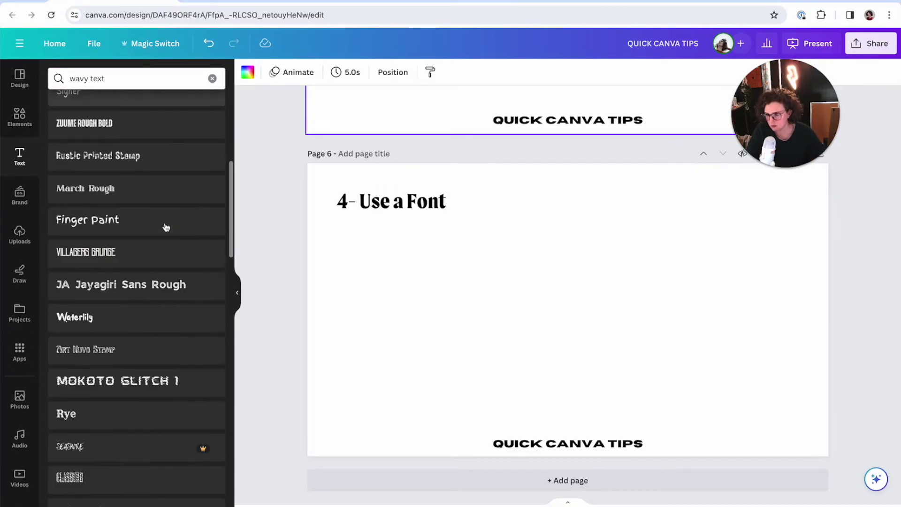
{"action": "scroll", "coordinate": [166, 228], "scroll_direction": "down", "scroll_amount": 10}
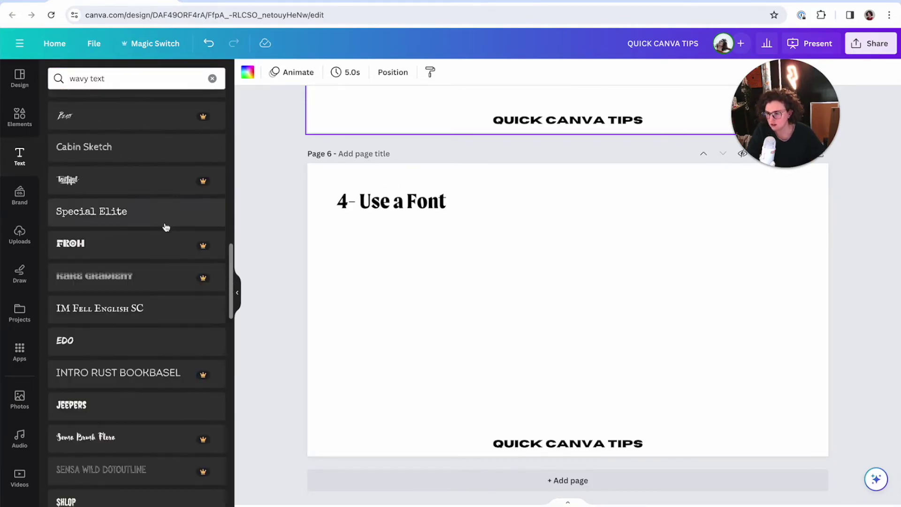
{"action": "scroll", "coordinate": [166, 227], "scroll_direction": "down", "scroll_amount": 2}
{"action": "scroll", "coordinate": [165, 227], "scroll_direction": "up", "scroll_amount": 15}
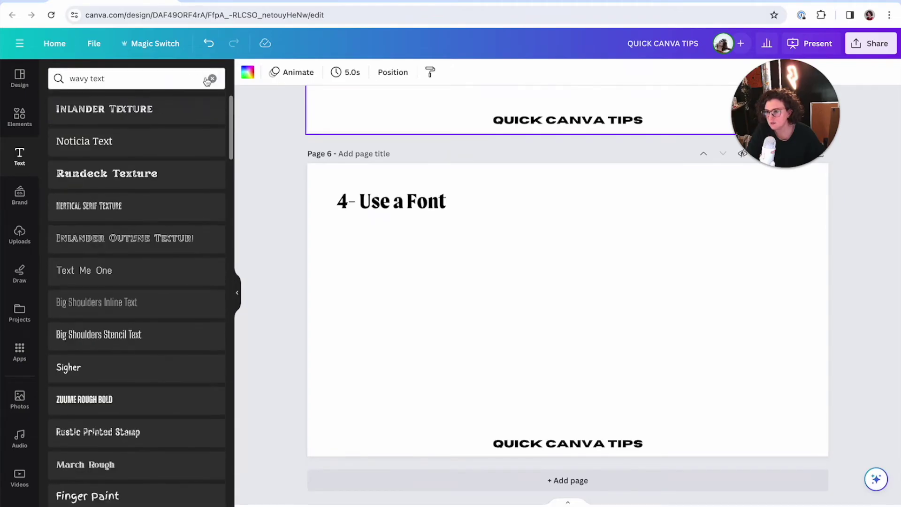
Step: Clear the font search and add a "WAVY TEXT" text box in the middle of page 6
{"action": "left_click", "coordinate": [210, 78]}
{"action": "type", "text": "tWAVY TE"}
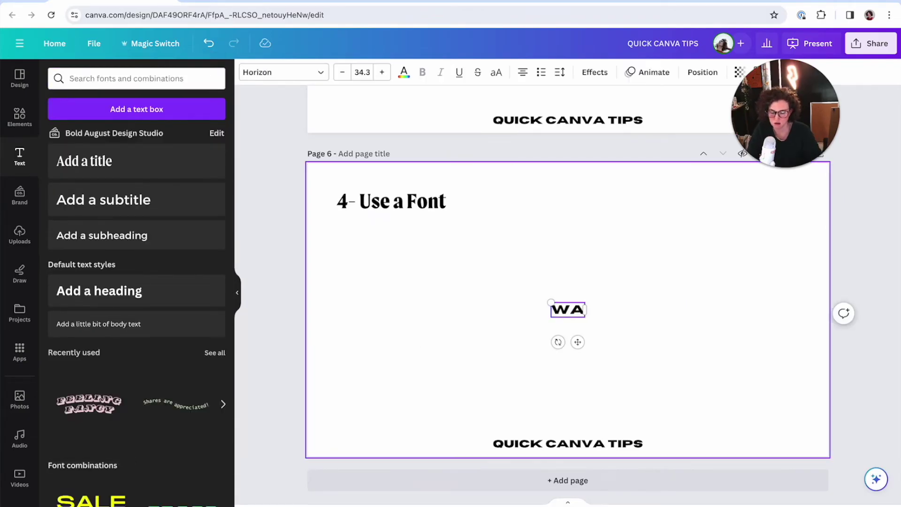
{"action": "type", "text": "XT"}
{"action": "key", "text": "Escape"}
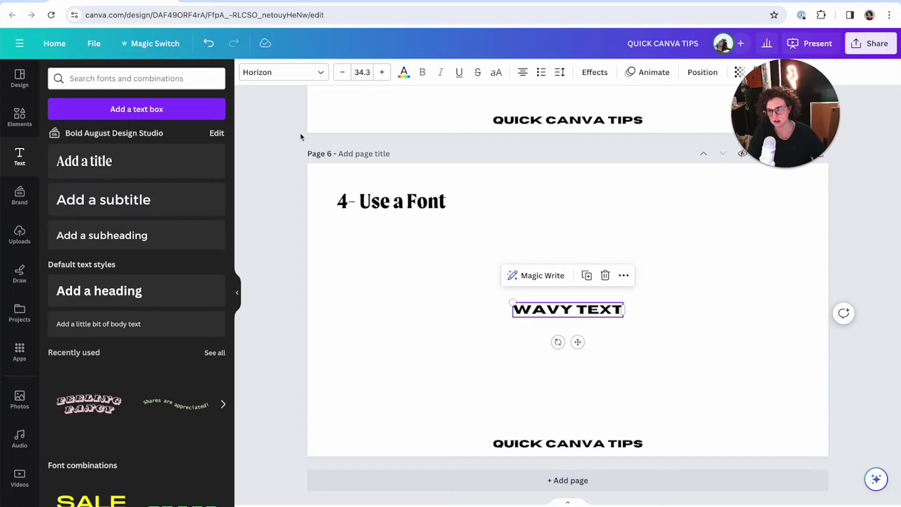
Step: Search the font list for "wavy" for the WAVY TEXT box, then deselect the text
{"action": "left_click", "coordinate": [279, 73]}
{"action": "type", "text": "wav"}
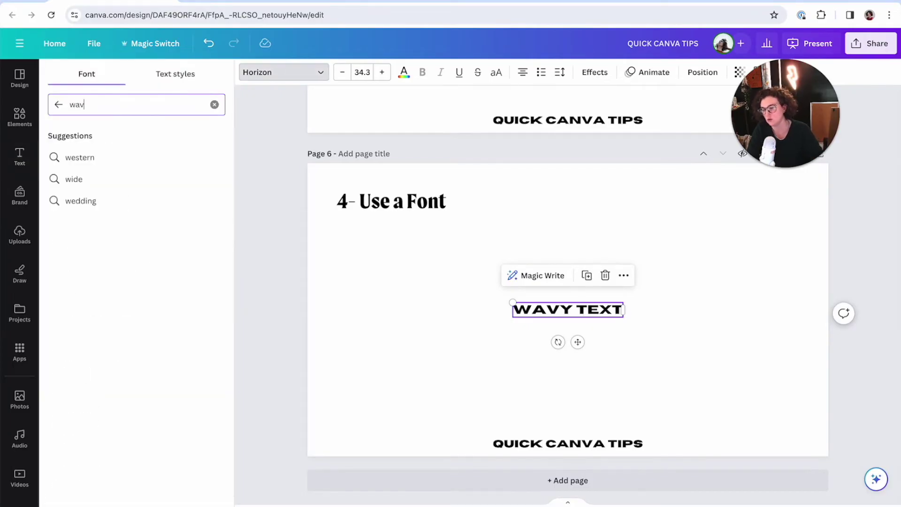
{"action": "type", "text": "y"}
{"action": "key", "text": "Return"}
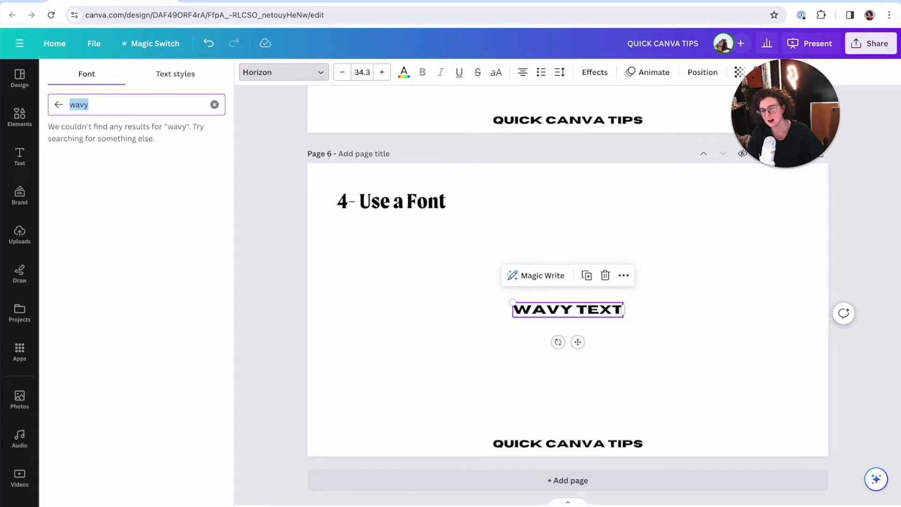
{"action": "left_click", "coordinate": [357, 249]}
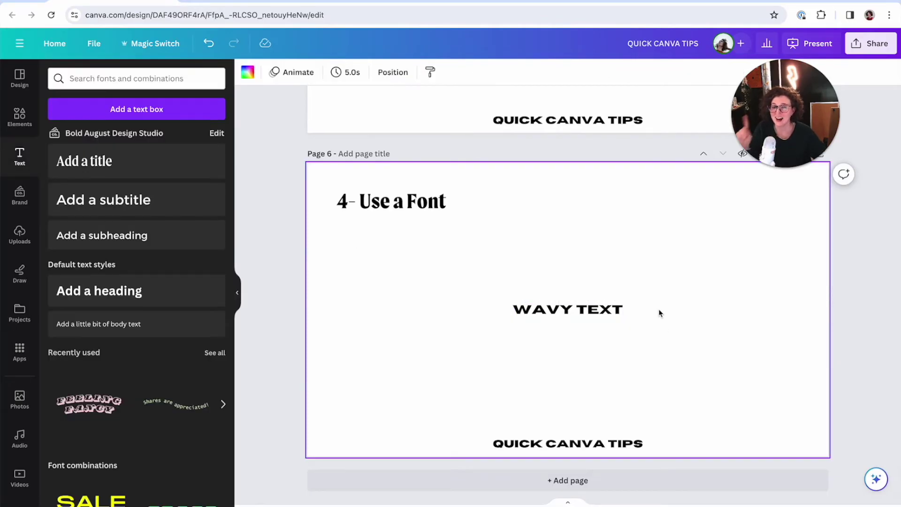
Step: Switch to the Creative Market wavy-text search results and browse the wavy fonts and graphics on offer
{"action": "left_click", "coordinate": [262, 1]}
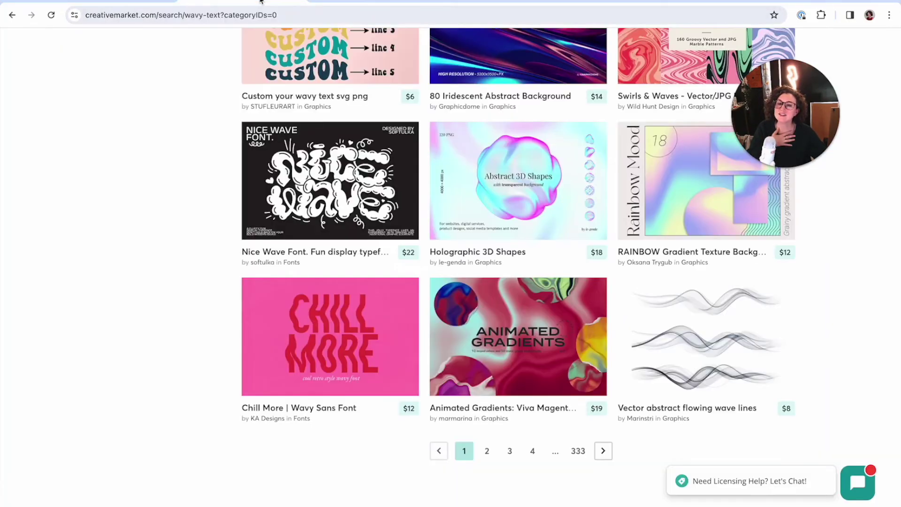
{"action": "scroll", "coordinate": [386, 285], "scroll_direction": "up", "scroll_amount": 12}
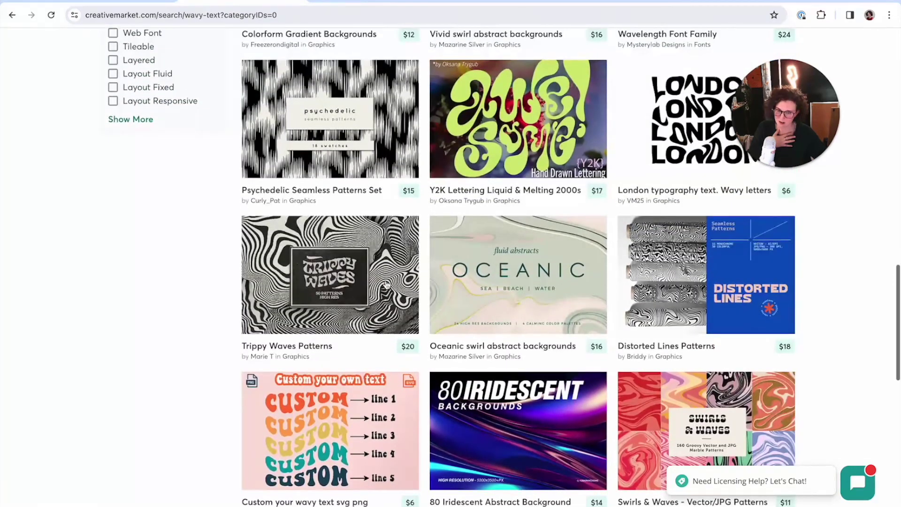
{"action": "scroll", "coordinate": [386, 285], "scroll_direction": "up", "scroll_amount": 3}
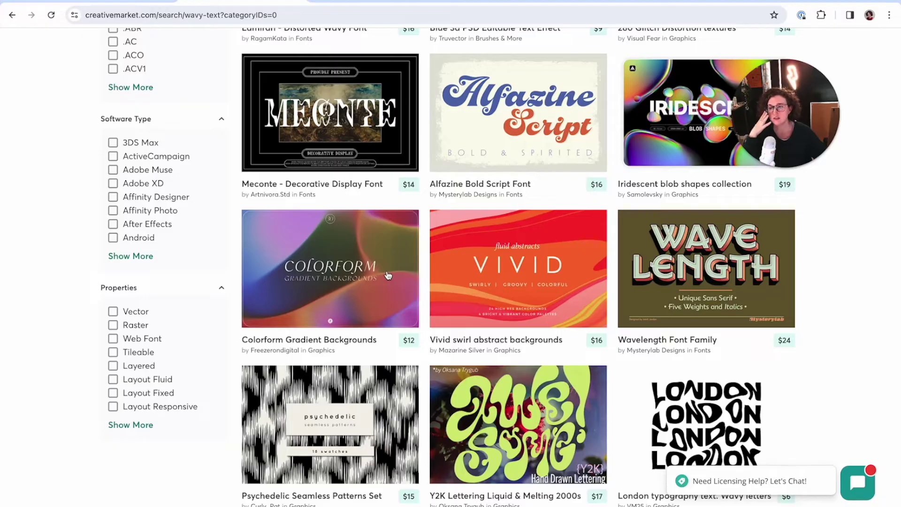
{"action": "scroll", "coordinate": [421, 272], "scroll_direction": "up", "scroll_amount": 3}
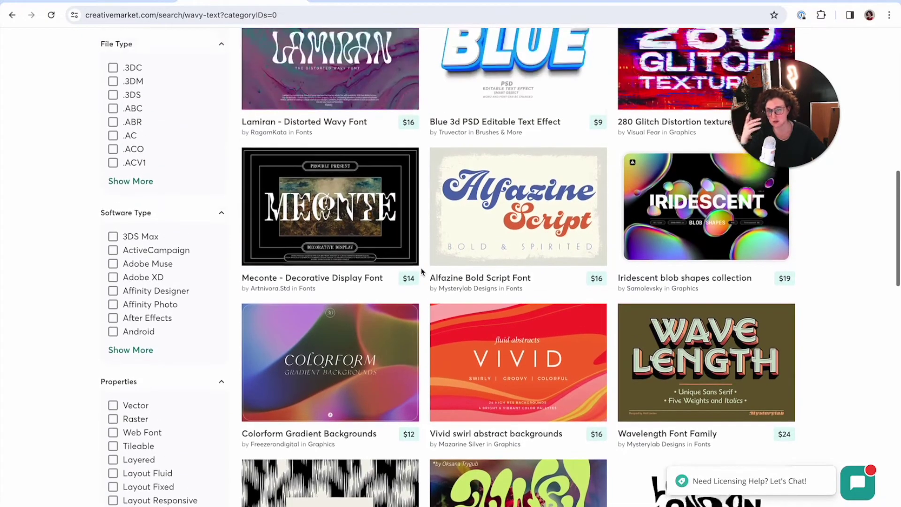
{"action": "scroll", "coordinate": [421, 272], "scroll_direction": "up", "scroll_amount": 3}
{"action": "scroll", "coordinate": [421, 271], "scroll_direction": "up", "scroll_amount": 4}
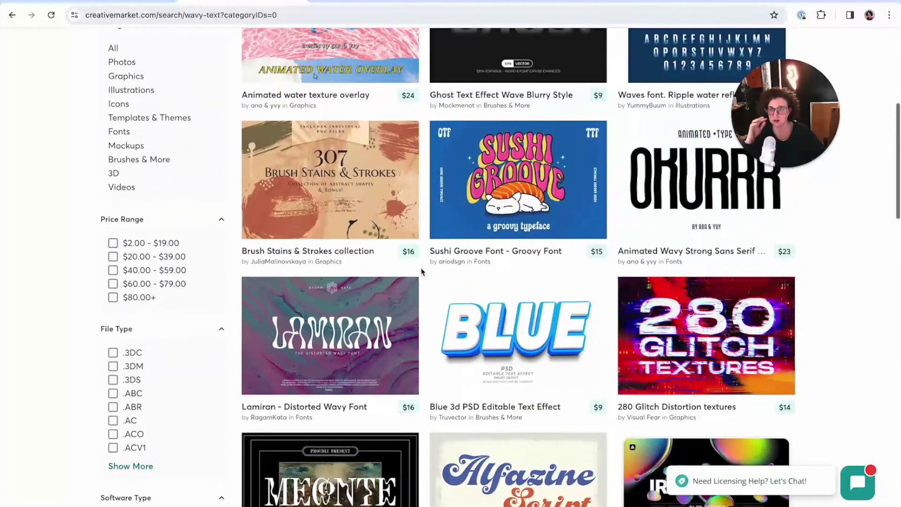
{"action": "scroll", "coordinate": [422, 271], "scroll_direction": "up", "scroll_amount": 2}
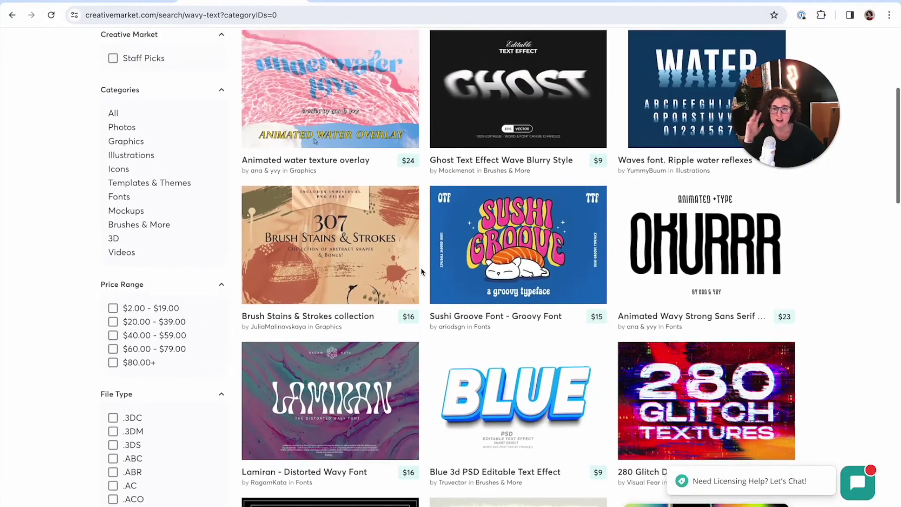
{"action": "scroll", "coordinate": [421, 272], "scroll_direction": "up", "scroll_amount": 1}
{"action": "scroll", "coordinate": [421, 271], "scroll_direction": "down", "scroll_amount": 5}
{"action": "scroll", "coordinate": [421, 271], "scroll_direction": "down", "scroll_amount": 10}
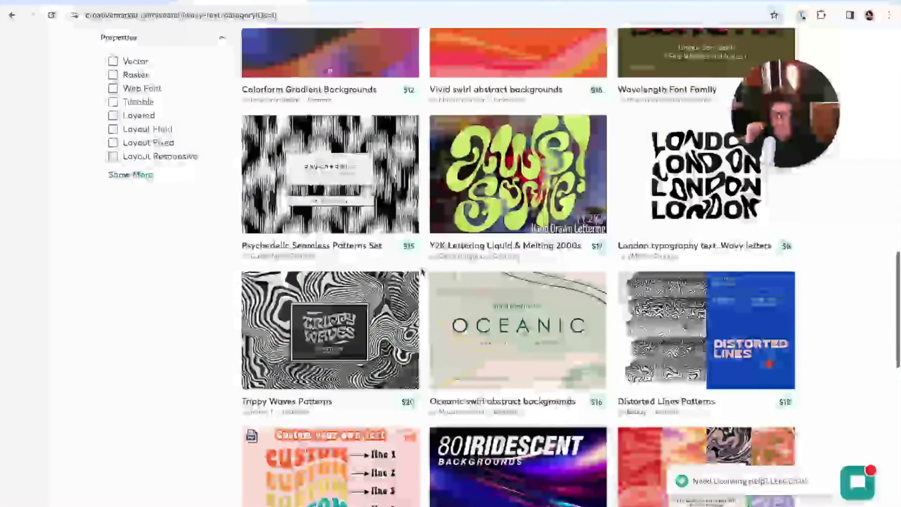
{"action": "scroll", "coordinate": [409, 218], "scroll_direction": "up", "scroll_amount": 2}
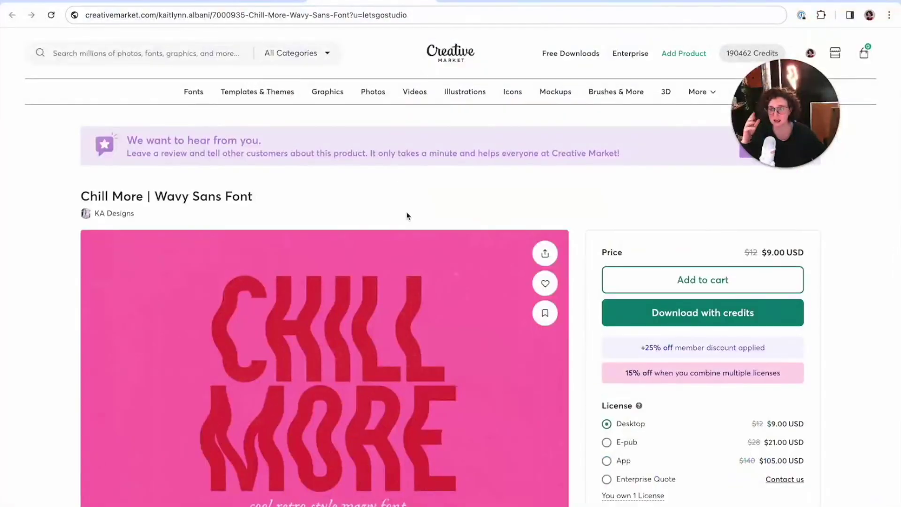
Step: Examine the Chill More wavy sans font's product page, including its preview images and license options
{"action": "scroll", "coordinate": [408, 216], "scroll_direction": "down", "scroll_amount": 1}
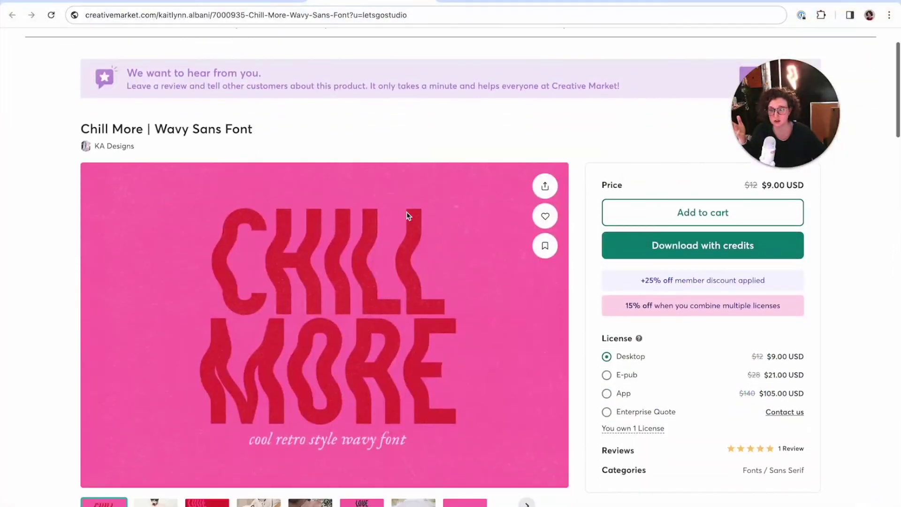
{"action": "scroll", "coordinate": [623, 255], "scroll_direction": "down", "scroll_amount": 1}
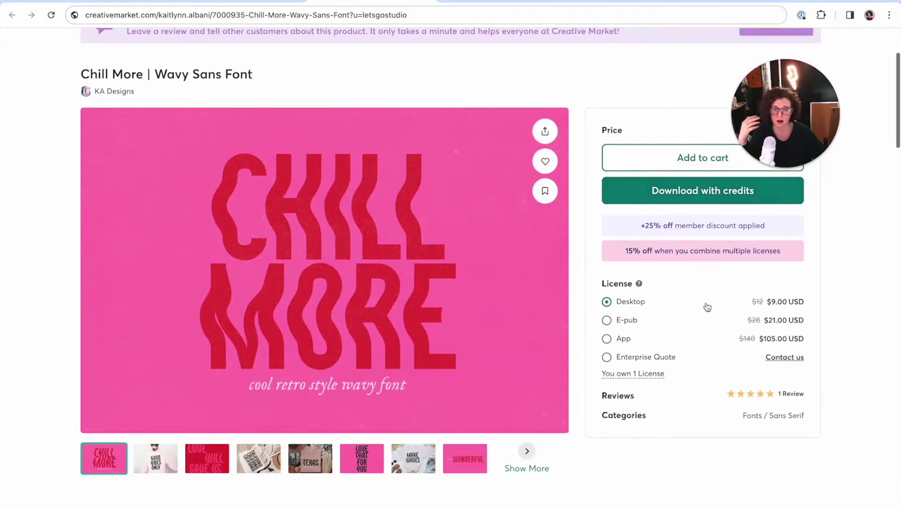
{"action": "scroll", "coordinate": [780, 315], "scroll_direction": "up", "scroll_amount": 1}
{"action": "scroll", "coordinate": [751, 305], "scroll_direction": "down", "scroll_amount": 1}
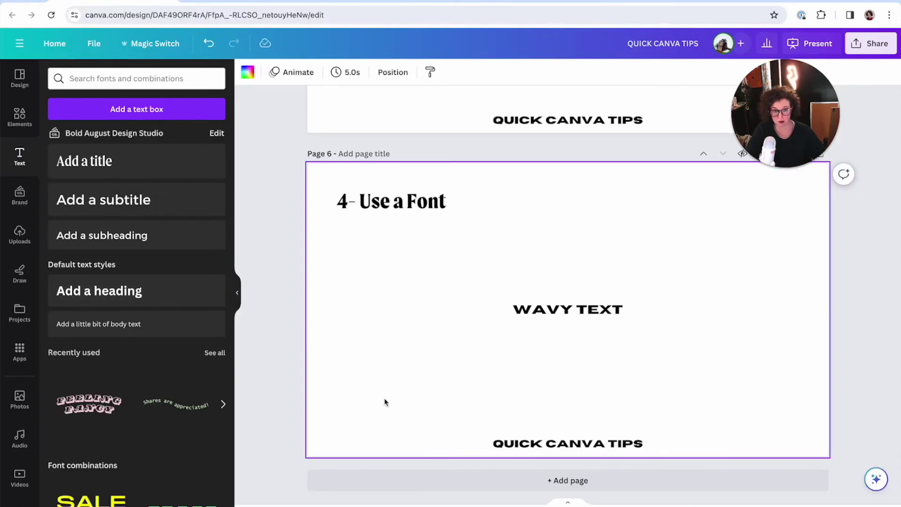
Step: Back in Canva, open the font list for the WAVY TEXT box, clear the old search and browse to the uploaded fonts
{"action": "left_click", "coordinate": [568, 310]}
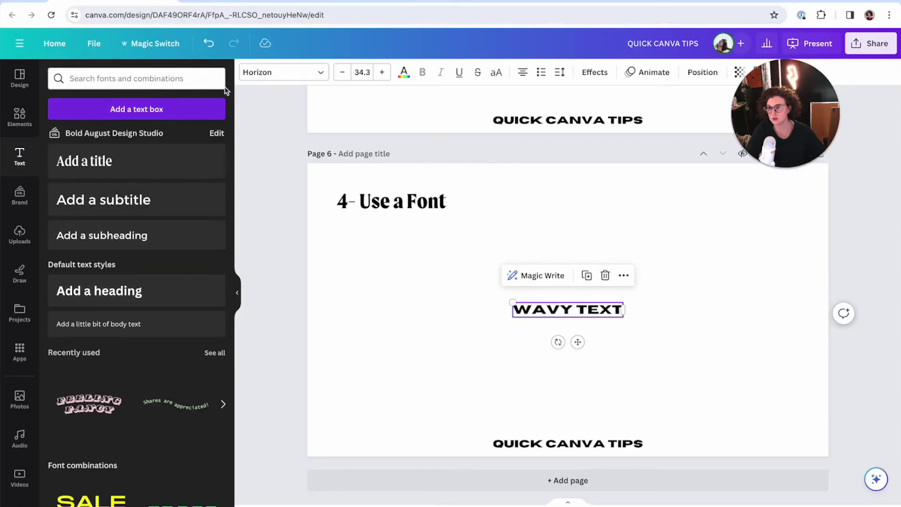
{"action": "left_click", "coordinate": [263, 73]}
{"action": "left_click", "coordinate": [70, 104]}
{"action": "key", "text": "BackSpace"}
{"action": "key", "text": "BackSpace"}
{"action": "key", "text": "BackSpace"}
{"action": "key", "text": "BackSpace"}
{"action": "scroll", "coordinate": [94, 160], "scroll_direction": "down", "scroll_amount": 15}
{"action": "scroll", "coordinate": [103, 175], "scroll_direction": "up", "scroll_amount": 7}
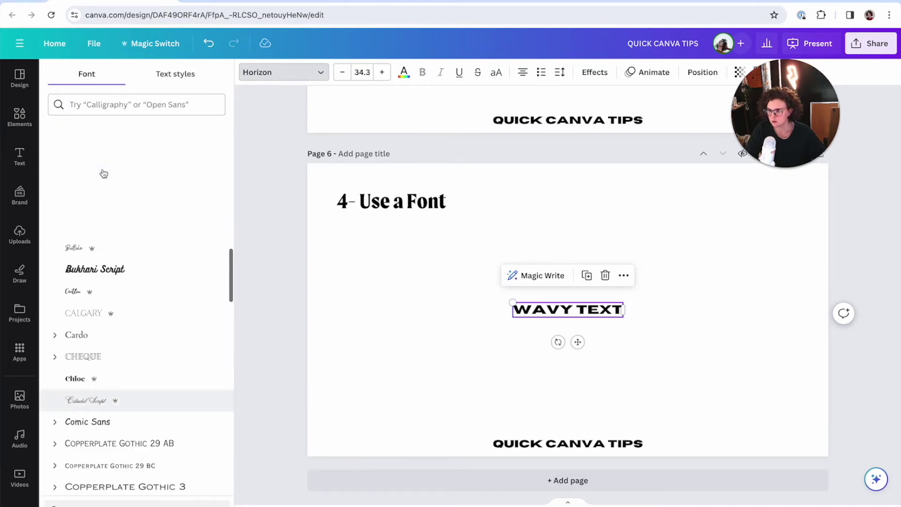
{"action": "scroll", "coordinate": [104, 173], "scroll_direction": "up", "scroll_amount": 10}
{"action": "scroll", "coordinate": [103, 174], "scroll_direction": "down", "scroll_amount": 4}
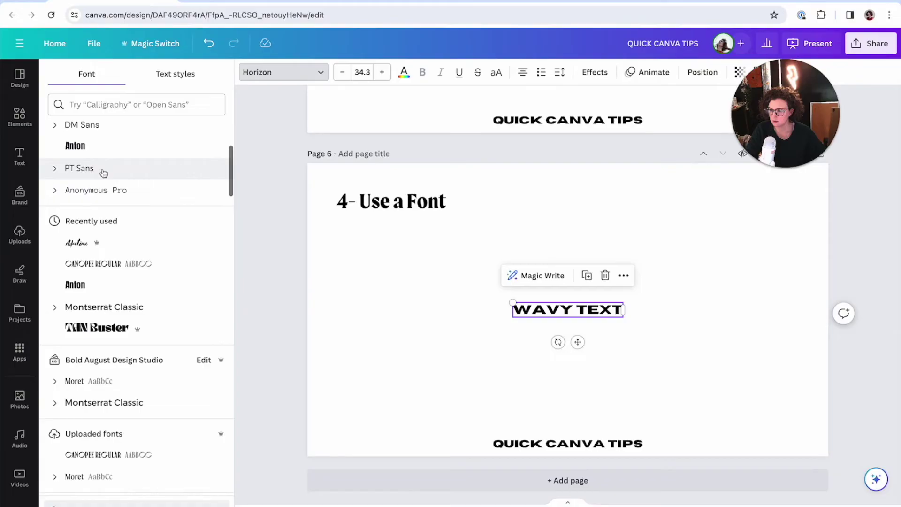
{"action": "scroll", "coordinate": [126, 416], "scroll_direction": "down", "scroll_amount": 1}
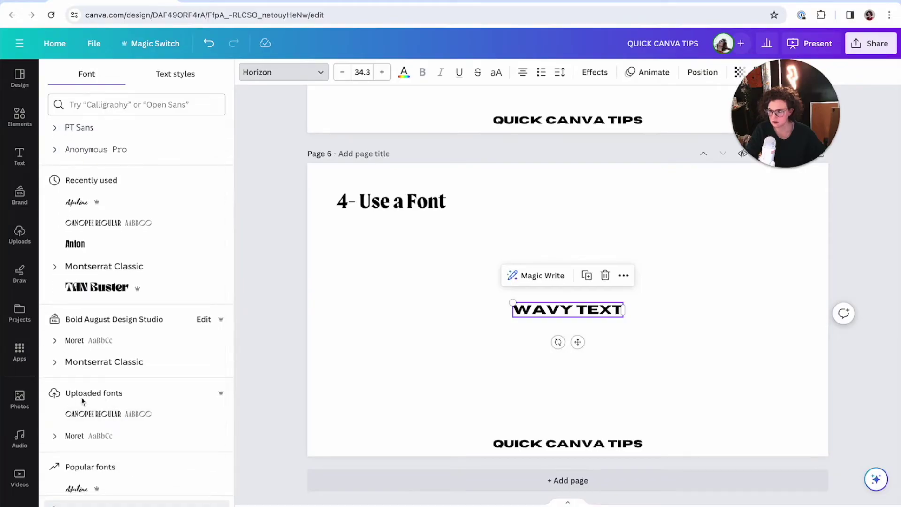
Step: Open the Bold August Design Studio brand kit from the font list and start uploading a new font
{"action": "left_click", "coordinate": [202, 319]}
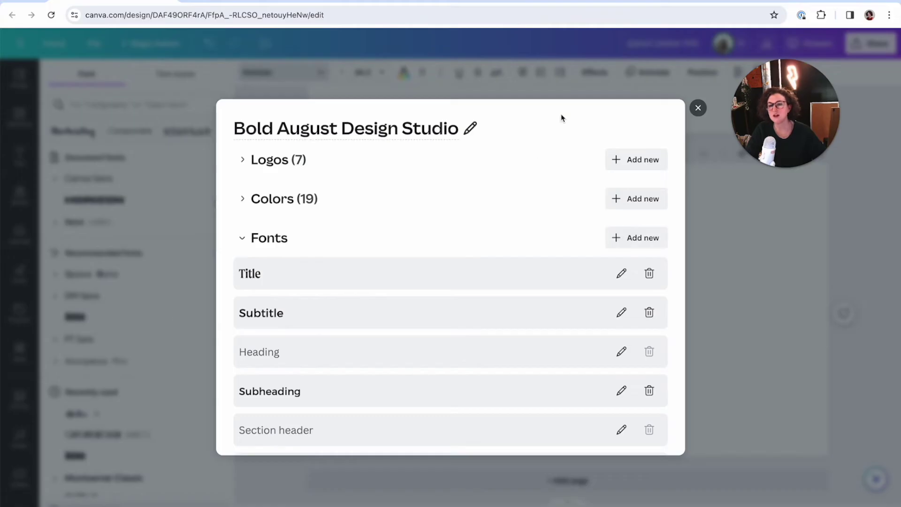
{"action": "key", "text": "Escape"}
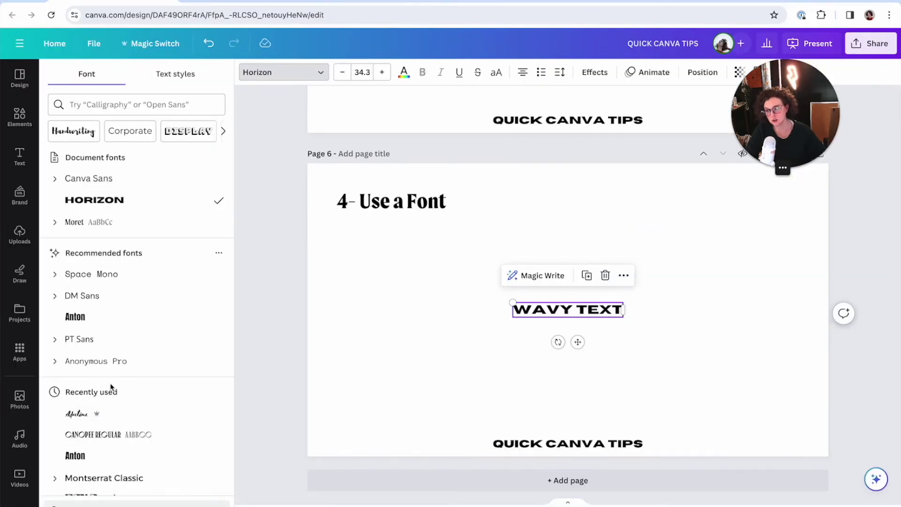
{"action": "scroll", "coordinate": [112, 387], "scroll_direction": "down", "scroll_amount": 4}
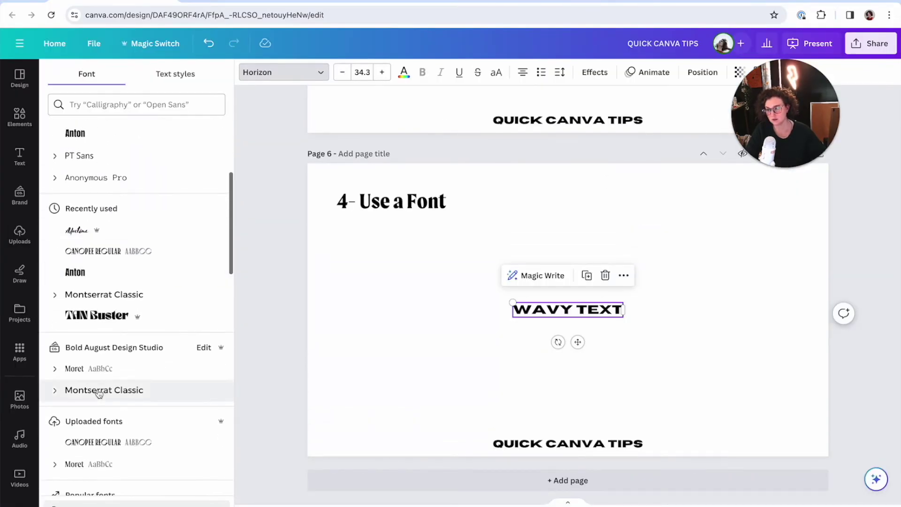
{"action": "left_click", "coordinate": [204, 348]}
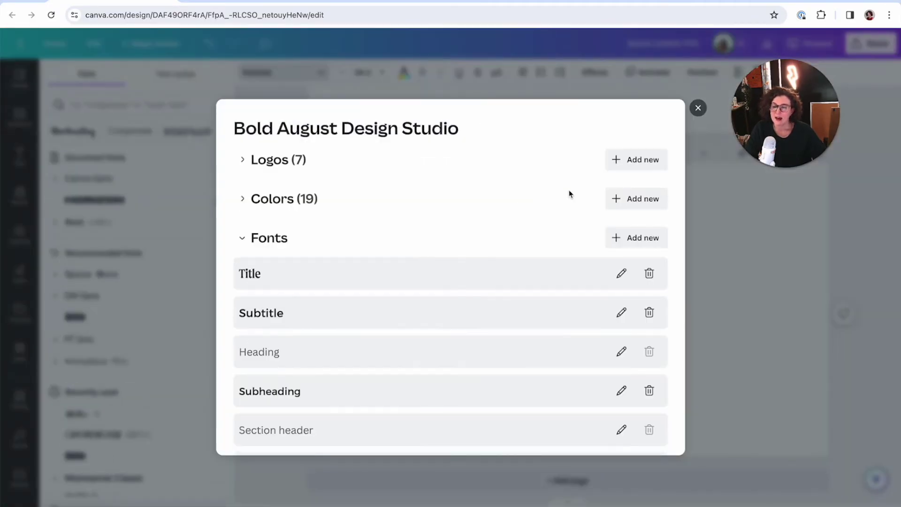
{"action": "left_click", "coordinate": [626, 239]}
{"action": "left_click", "coordinate": [613, 316]}
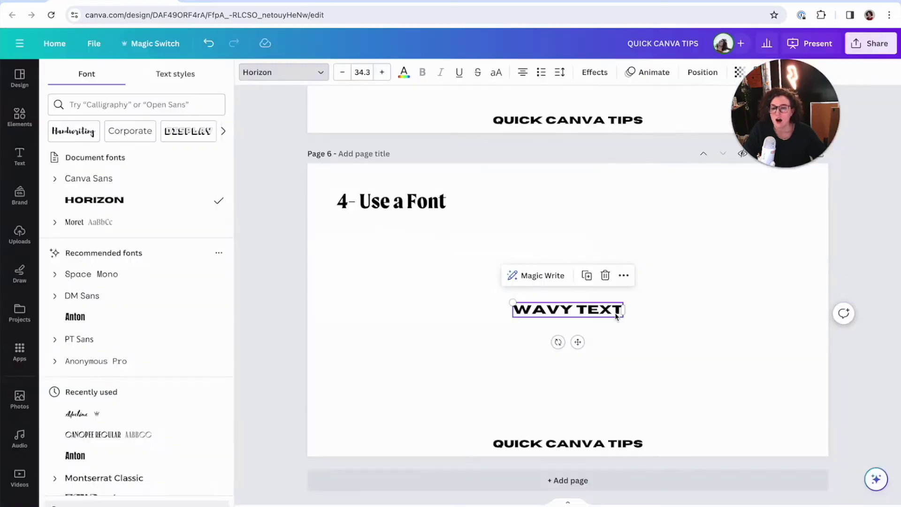
{"action": "left_click", "coordinate": [565, 249]}
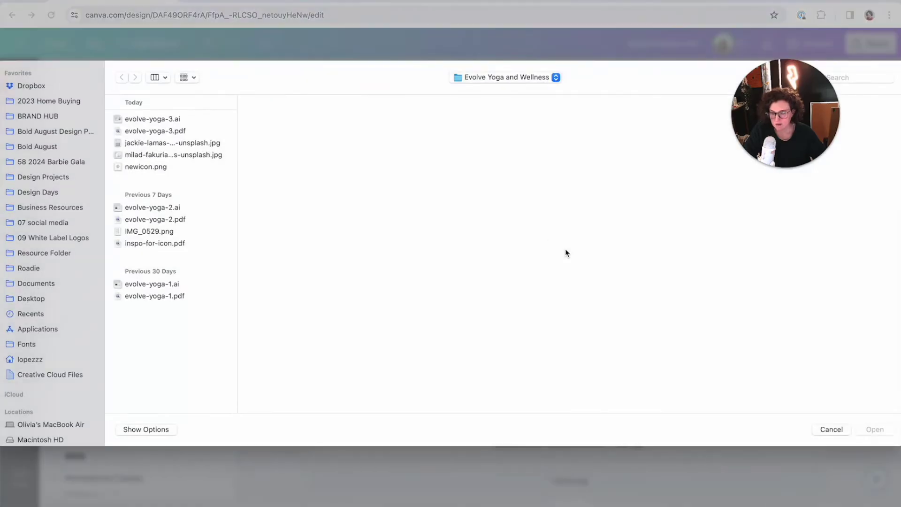
Step: Search this Mac for "chill more" in the file chooser
{"action": "left_click", "coordinate": [870, 73]}
{"action": "type", "text": "chill more"}
{"action": "key", "text": "Return"}
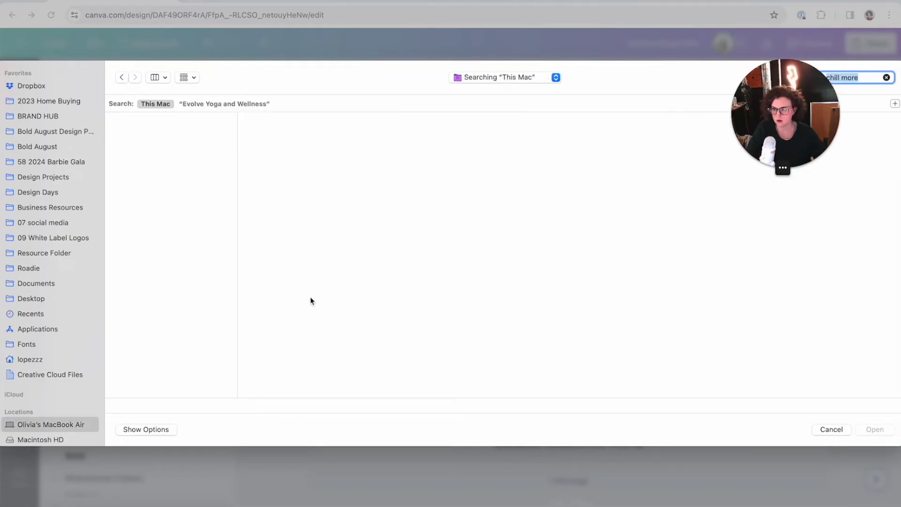
Step: Browse the Fonts folder and open its Chill More font folder
{"action": "left_click", "coordinate": [32, 348]}
{"action": "scroll", "coordinate": [202, 241], "scroll_direction": "down", "scroll_amount": 20}
{"action": "scroll", "coordinate": [202, 241], "scroll_direction": "down", "scroll_amount": 15}
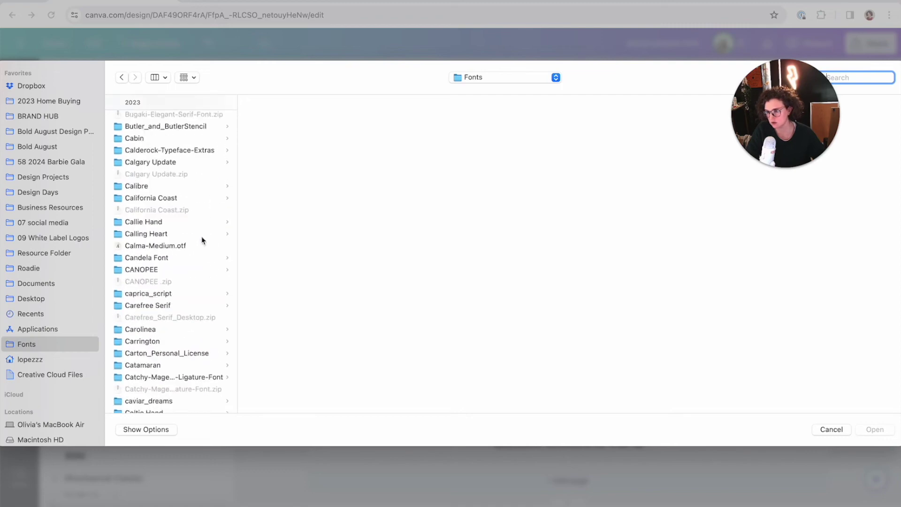
{"action": "scroll", "coordinate": [202, 241], "scroll_direction": "up", "scroll_amount": 10}
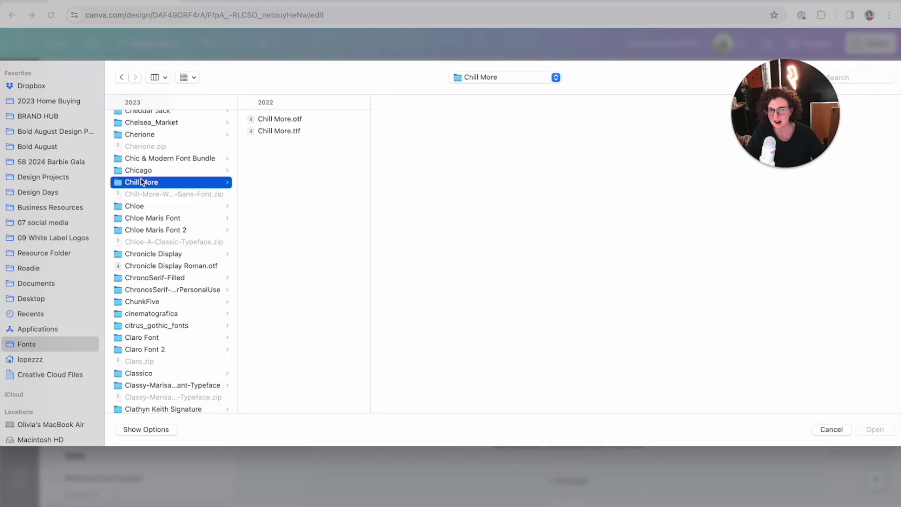
Step: Upload the Chill More.otf font, confirm the right to use it, and close the uploaded fonts and brand kit dialogs
{"action": "left_click", "coordinate": [313, 121]}
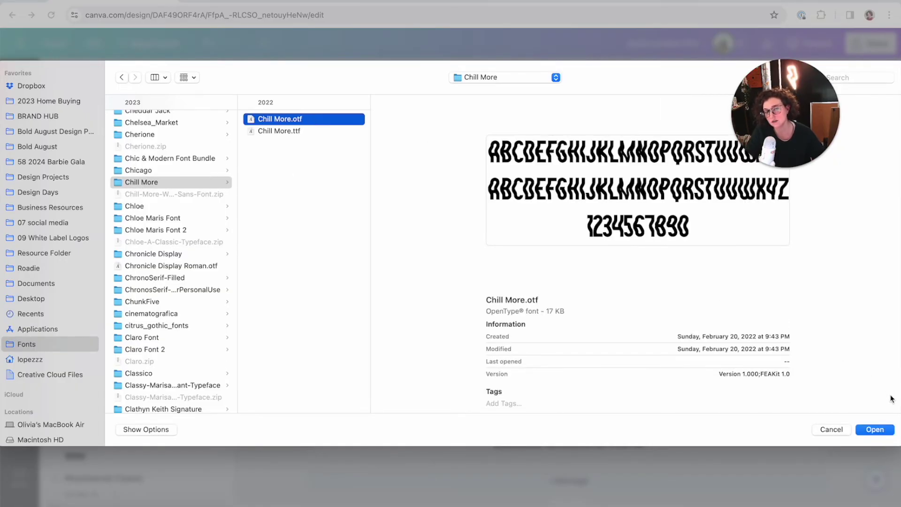
{"action": "left_click", "coordinate": [874, 430]}
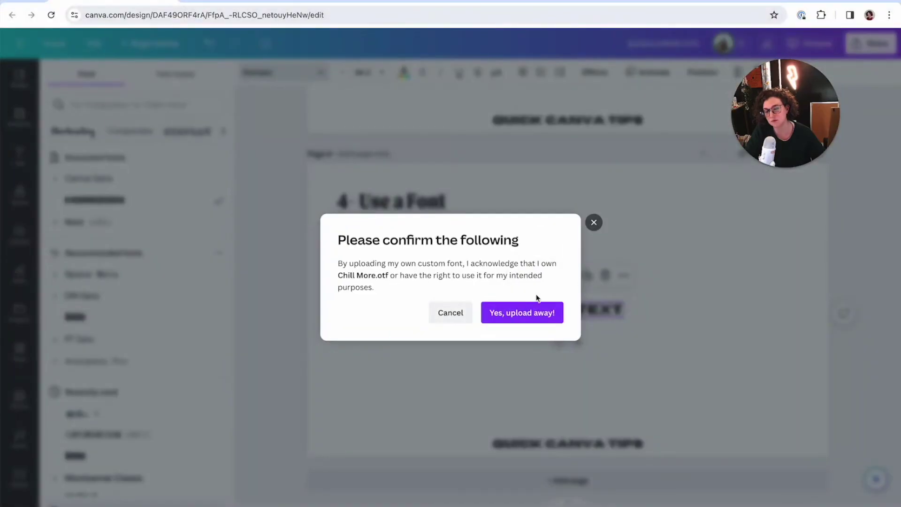
{"action": "left_click", "coordinate": [528, 313]}
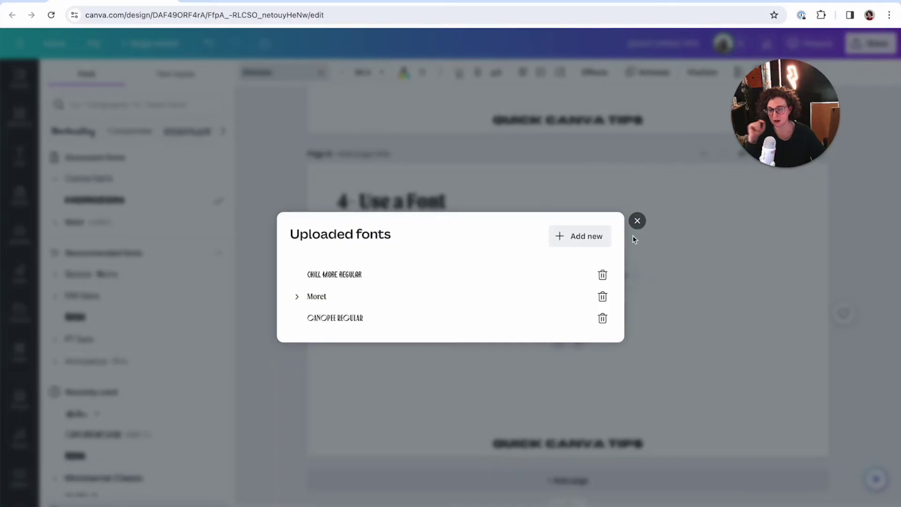
{"action": "left_click", "coordinate": [636, 226]}
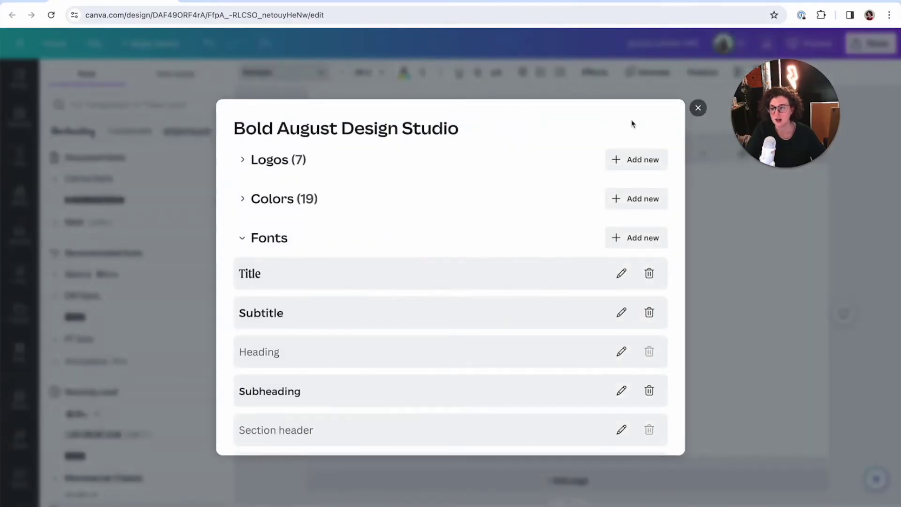
{"action": "left_click", "coordinate": [698, 108]}
Step: Reload the design and apply the uploaded Chill More Regular font to the WAVY TEXT box on page 6
{"action": "scroll", "coordinate": [157, 338], "scroll_direction": "down", "scroll_amount": 2}
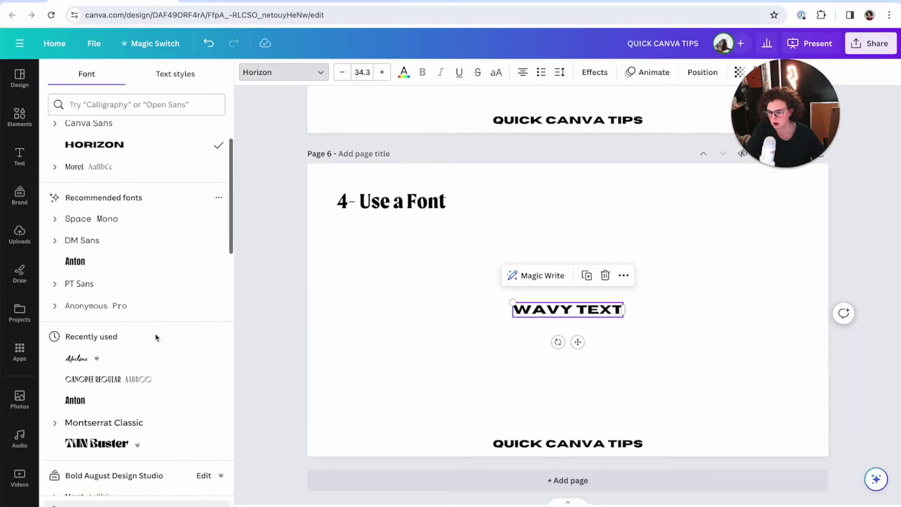
{"action": "scroll", "coordinate": [155, 339], "scroll_direction": "down", "scroll_amount": 2}
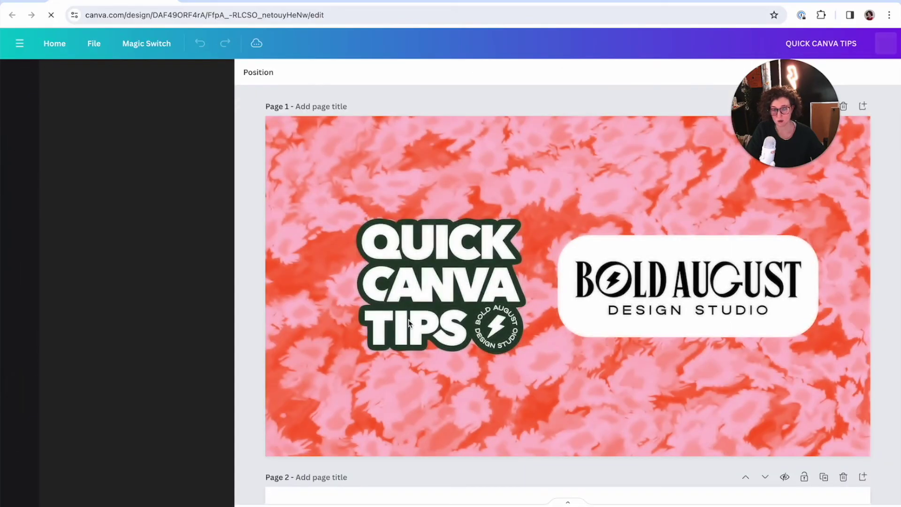
{"action": "scroll", "coordinate": [409, 324], "scroll_direction": "down", "scroll_amount": 20}
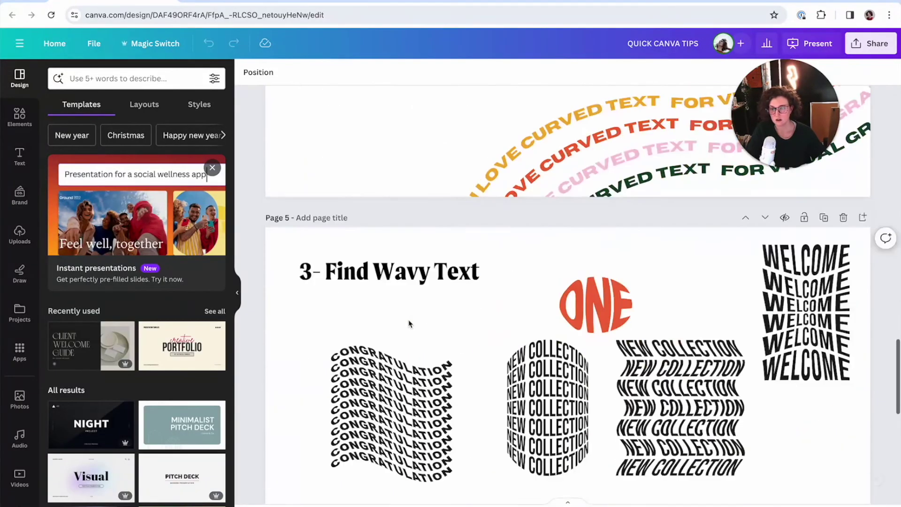
{"action": "left_click", "coordinate": [545, 310]}
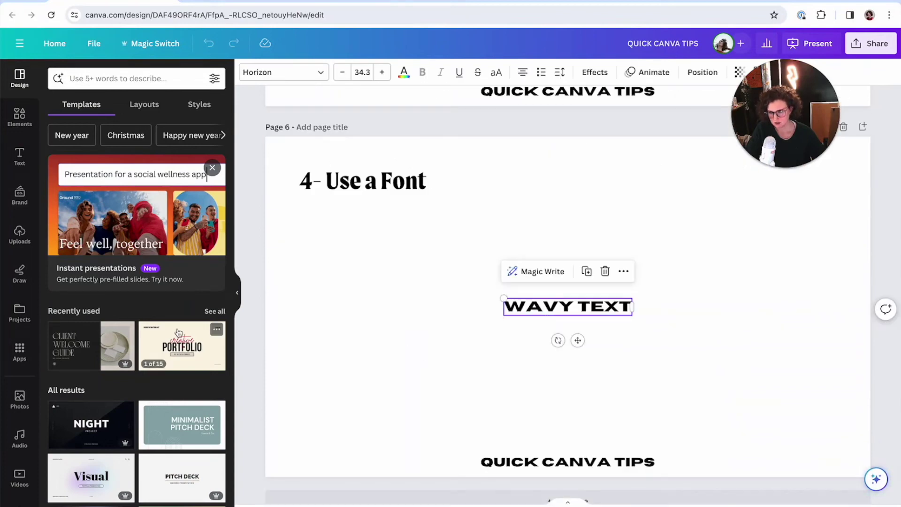
{"action": "left_click", "coordinate": [268, 73]}
{"action": "scroll", "coordinate": [145, 313], "scroll_direction": "down", "scroll_amount": 5}
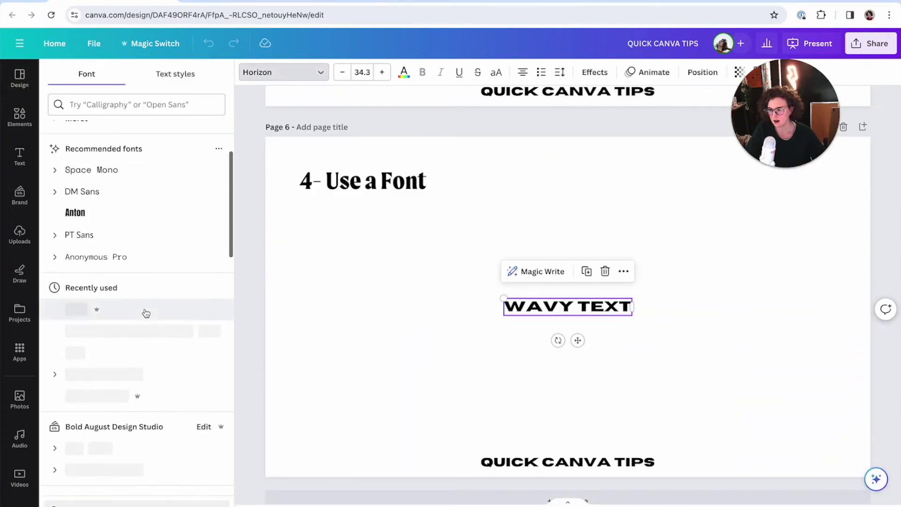
{"action": "scroll", "coordinate": [202, 338], "scroll_direction": "up", "scroll_amount": 5}
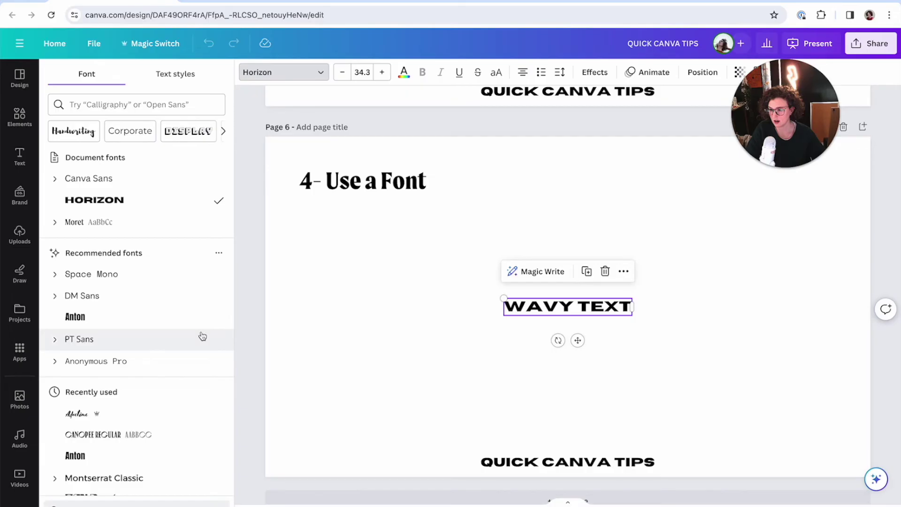
{"action": "scroll", "coordinate": [202, 336], "scroll_direction": "down", "scroll_amount": 7}
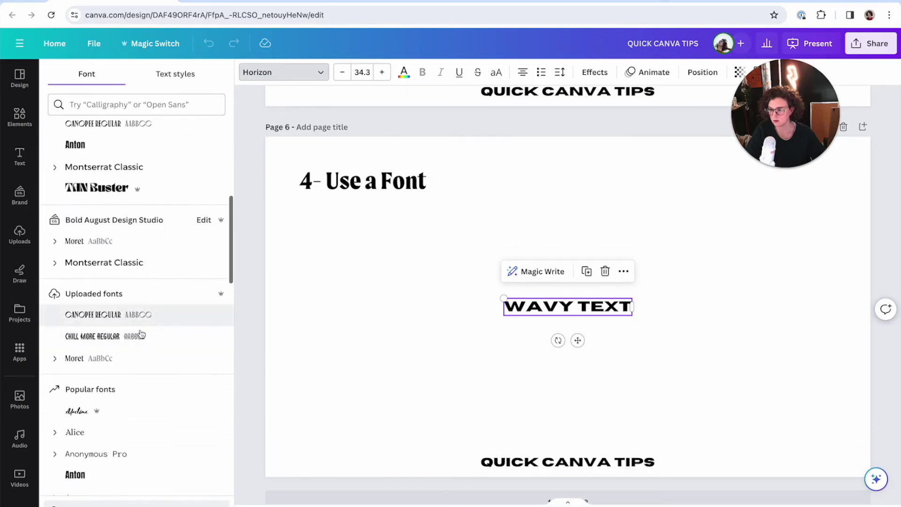
{"action": "left_click", "coordinate": [87, 338]}
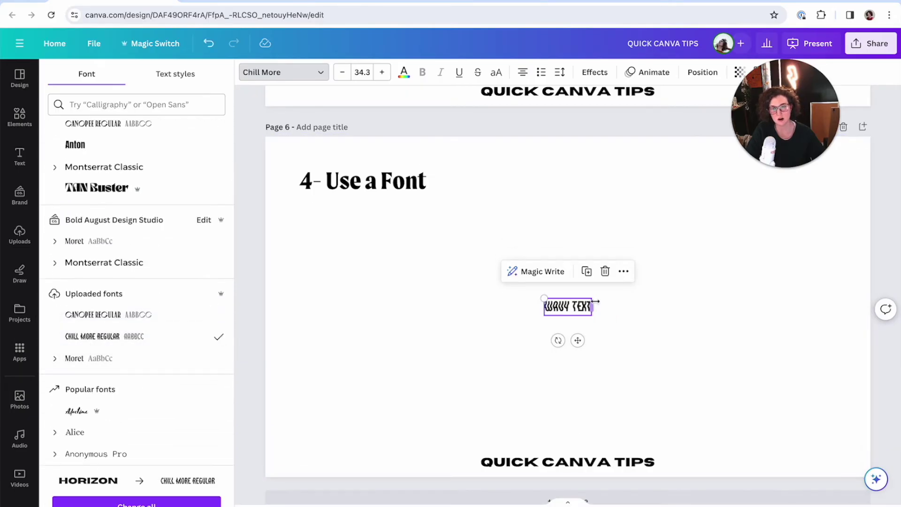
Step: Enlarge the wavy text to font size 176, reposition it on page 6, and replace its wording with HELLO SALE
{"action": "mouse_move", "coordinate": [593, 299]}
{"action": "left_mouse_down"}
{"action": "mouse_move", "coordinate": [821, 175]}
{"action": "mouse_move", "coordinate": [548, 333]}
{"action": "mouse_move", "coordinate": [604, 310]}
{"action": "mouse_move", "coordinate": [844, 382]}
{"action": "left_mouse_up"}
{"action": "left_click_drag", "start_coordinate": [681, 319], "coordinate": [674, 266]}
{"action": "double_click", "coordinate": [675, 267]}
{"action": "key", "text": "ctrl+a"}
{"action": "type", "text": "HELLO SALE"}
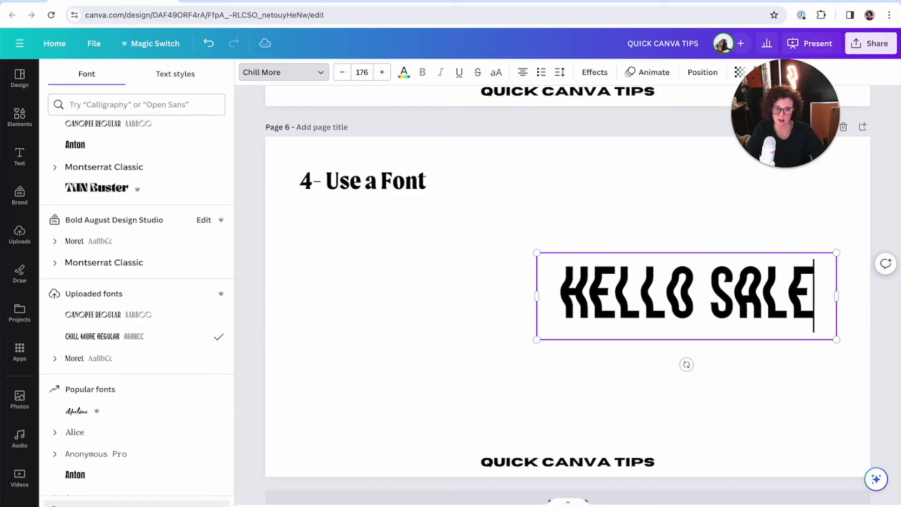
Step: Duplicate HELLO SALE tightly above and below the original to build a four-line stacked wavy block on page 6
{"action": "left_click", "coordinate": [624, 256]}
{"action": "left_click", "coordinate": [614, 228]}
{"action": "left_click_drag", "start_coordinate": [624, 285], "coordinate": [624, 222]}
{"action": "scroll", "coordinate": [624, 225], "scroll_direction": "up", "scroll_amount": 5}
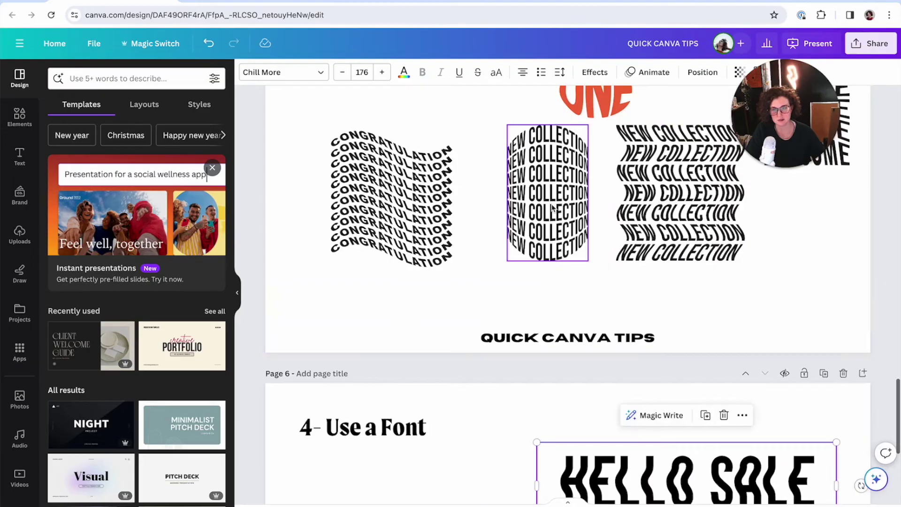
{"action": "left_click", "coordinate": [393, 197]}
{"action": "left_click", "coordinate": [682, 212]}
{"action": "scroll", "coordinate": [678, 235], "scroll_direction": "down", "scroll_amount": 3}
{"action": "left_click", "coordinate": [665, 338]}
{"action": "left_click_drag", "start_coordinate": [665, 338], "coordinate": [658, 279]}
{"action": "scroll", "coordinate": [659, 279], "scroll_direction": "down", "scroll_amount": 2}
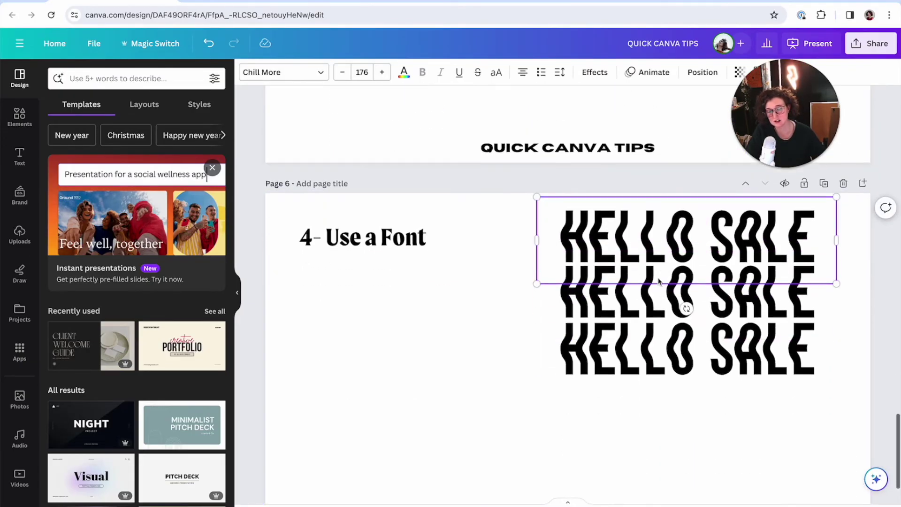
{"action": "left_click", "coordinate": [655, 310]}
{"action": "left_click_drag", "start_coordinate": [655, 310], "coordinate": [653, 374]}
{"action": "left_click", "coordinate": [402, 326]}
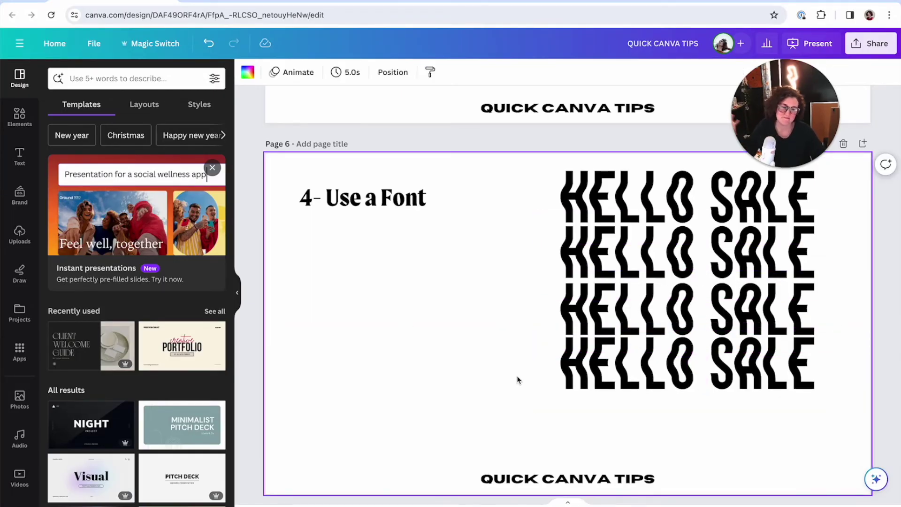
Step: Add a blank page 7 and insert the wavy "Shares are appreciated!" font combination from the recently used text
{"action": "scroll", "coordinate": [517, 376], "scroll_direction": "down", "scroll_amount": 2}
{"action": "left_click", "coordinate": [514, 489]}
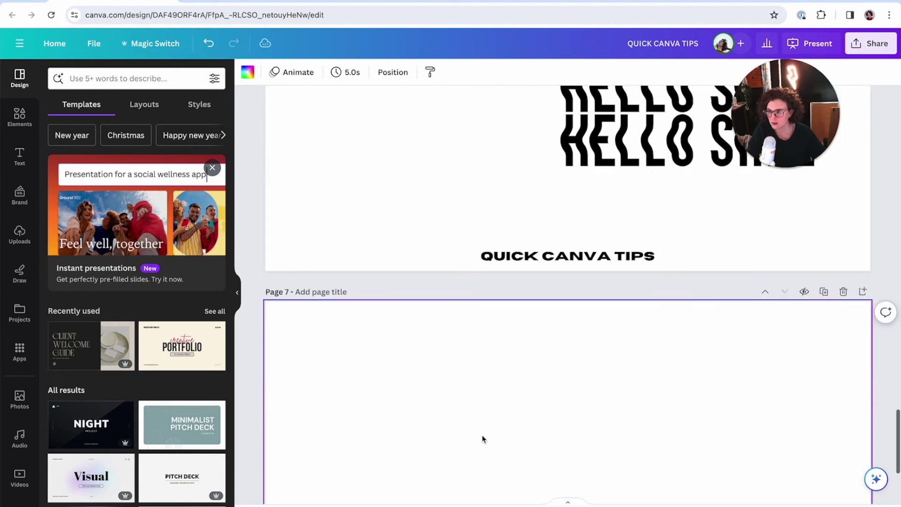
{"action": "left_click", "coordinate": [22, 169]}
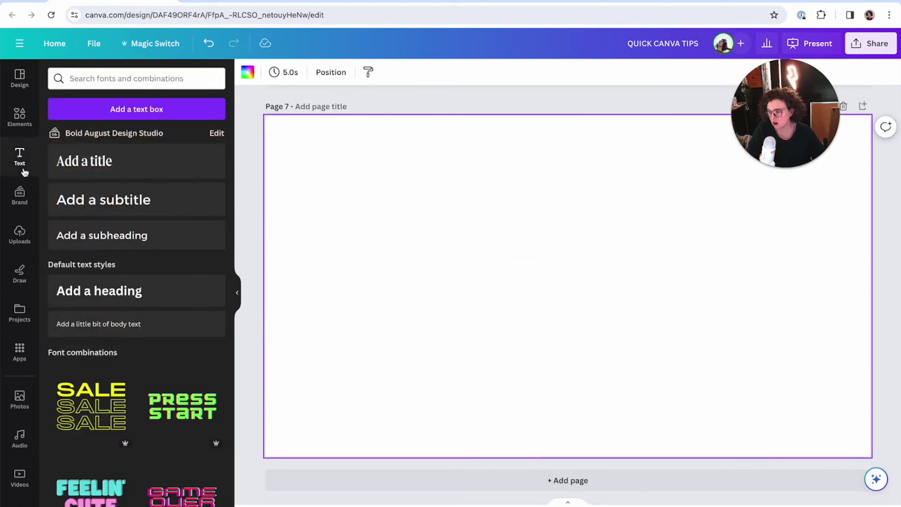
{"action": "scroll", "coordinate": [151, 366], "scroll_direction": "down", "scroll_amount": 3}
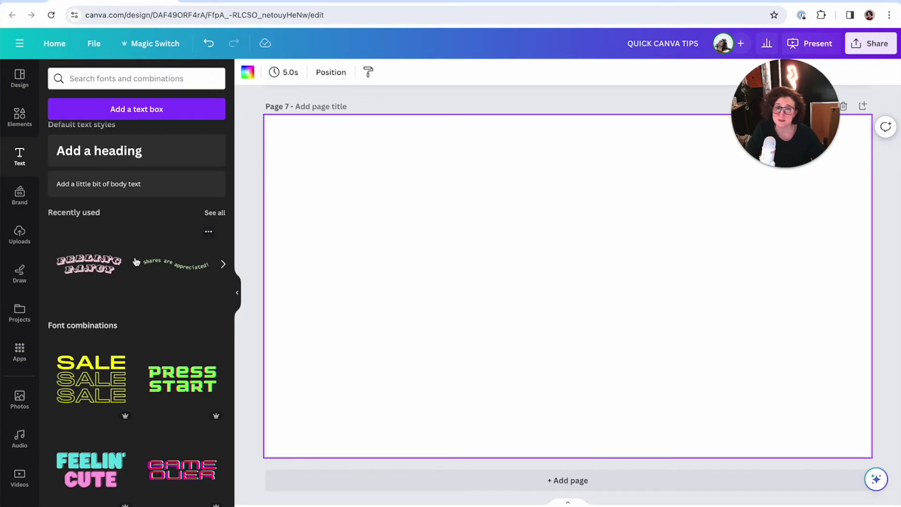
{"action": "left_click", "coordinate": [215, 215]}
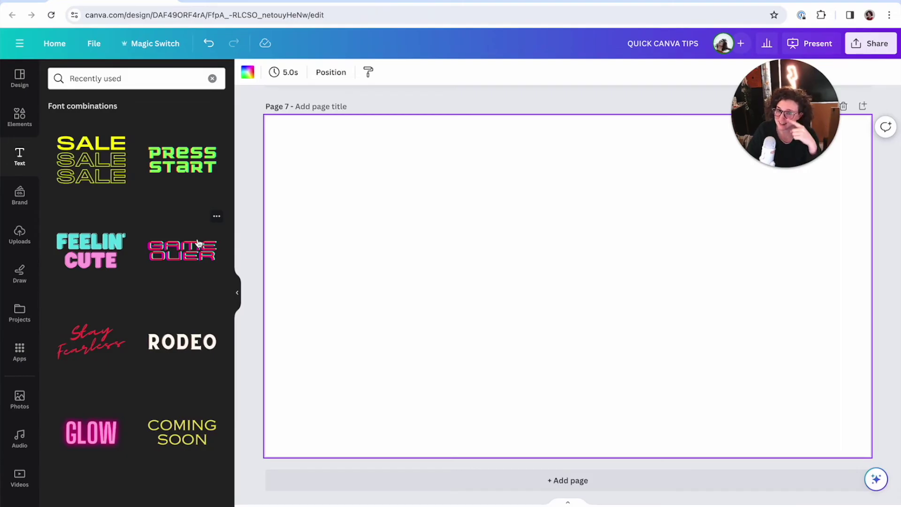
{"action": "scroll", "coordinate": [141, 298], "scroll_direction": "down", "scroll_amount": 5}
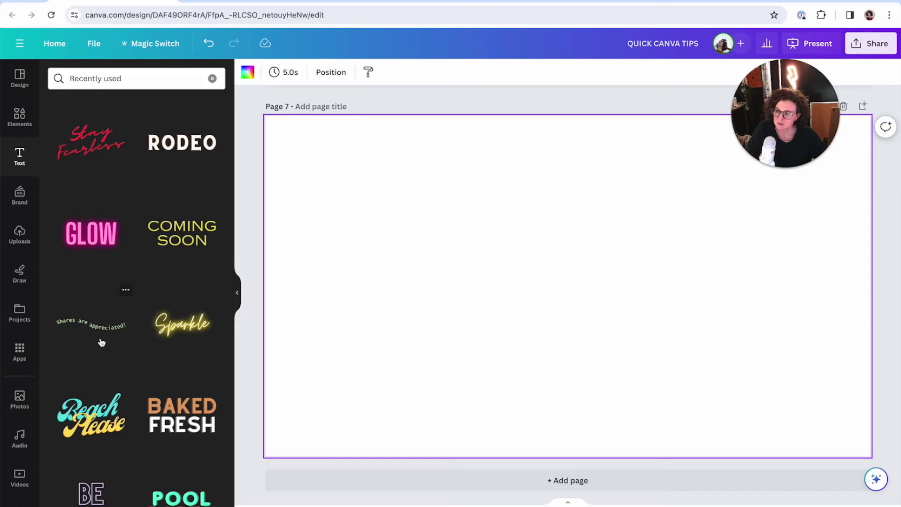
{"action": "left_click", "coordinate": [101, 342]}
{"action": "left_click_drag", "start_coordinate": [439, 259], "coordinate": [380, 214]}
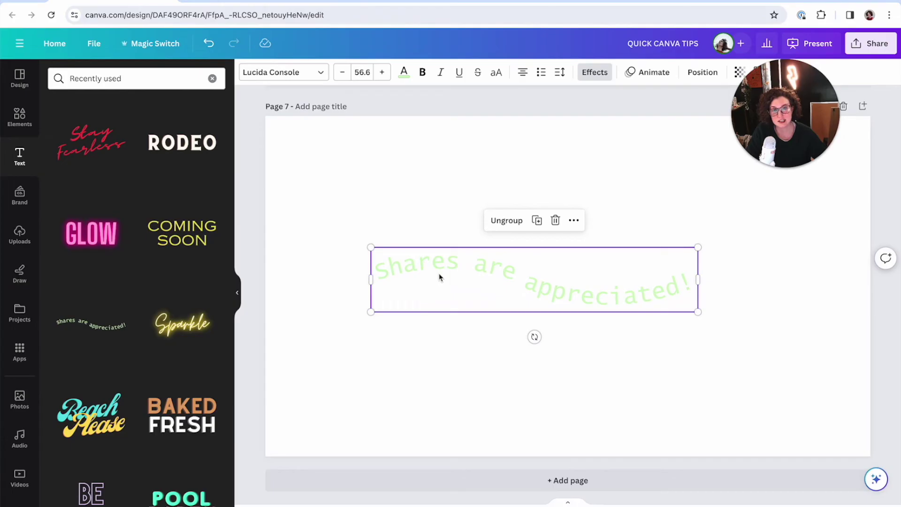
Step: Ungroup the "Shares are appreciated!" text and inspect the effects applied to its "Shares are" half
{"action": "left_click", "coordinate": [595, 72]}
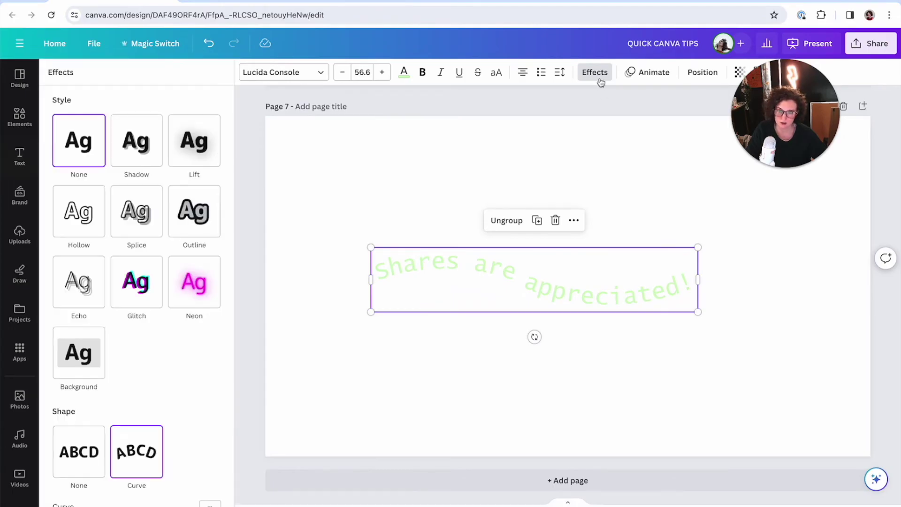
{"action": "left_click", "coordinate": [487, 237]}
{"action": "left_click", "coordinate": [473, 267]}
{"action": "left_click", "coordinate": [474, 219]}
{"action": "left_click", "coordinate": [401, 252]}
{"action": "left_click", "coordinate": [591, 72]}
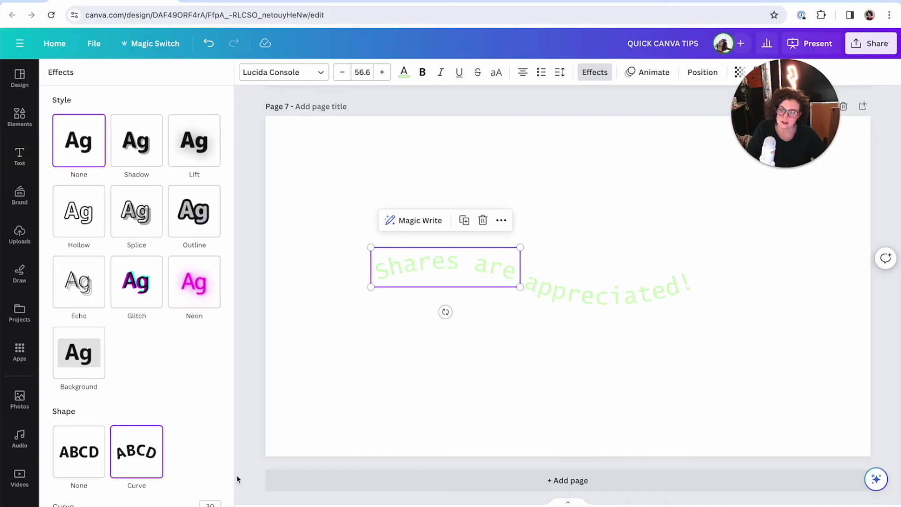
{"action": "left_click", "coordinate": [343, 426]}
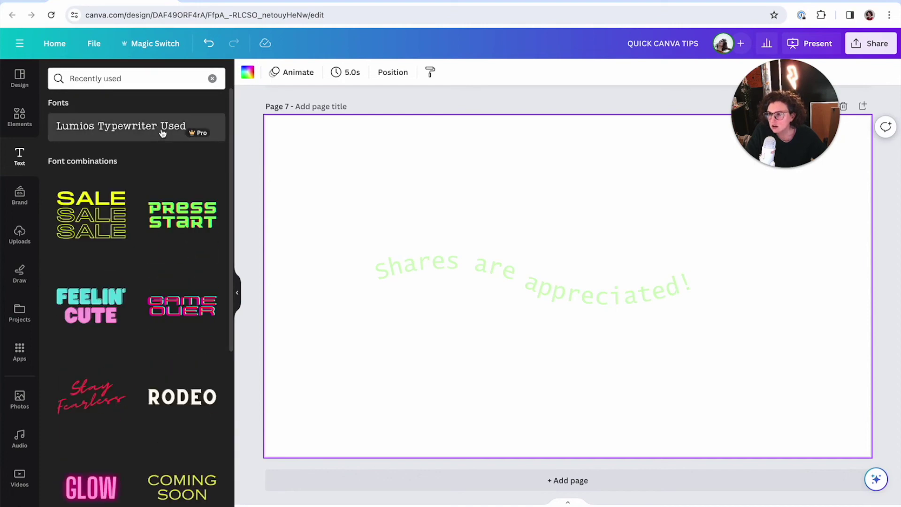
Step: Clear the text search, add the FEELING FANCY font combination to page 7, and place it below the wavy sentence
{"action": "left_click", "coordinate": [212, 78]}
{"action": "scroll", "coordinate": [173, 198], "scroll_direction": "down", "scroll_amount": 5}
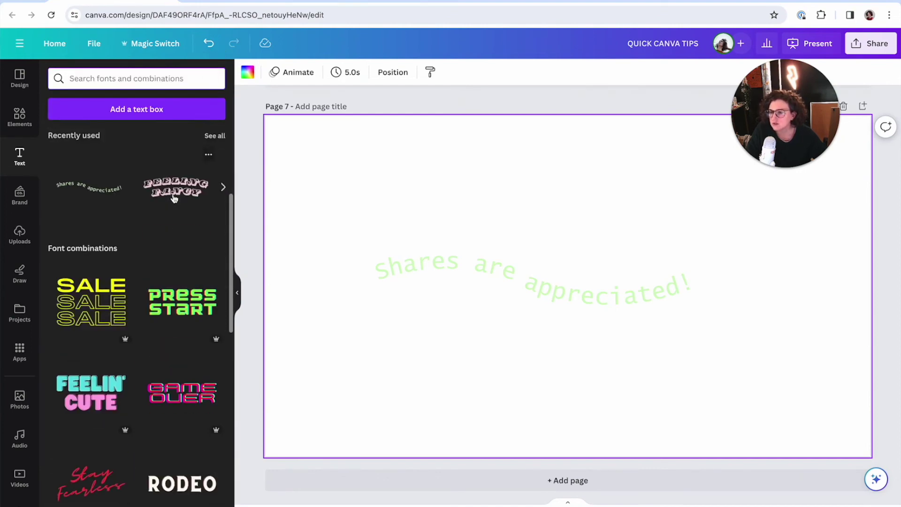
{"action": "scroll", "coordinate": [174, 198], "scroll_direction": "down", "scroll_amount": 10}
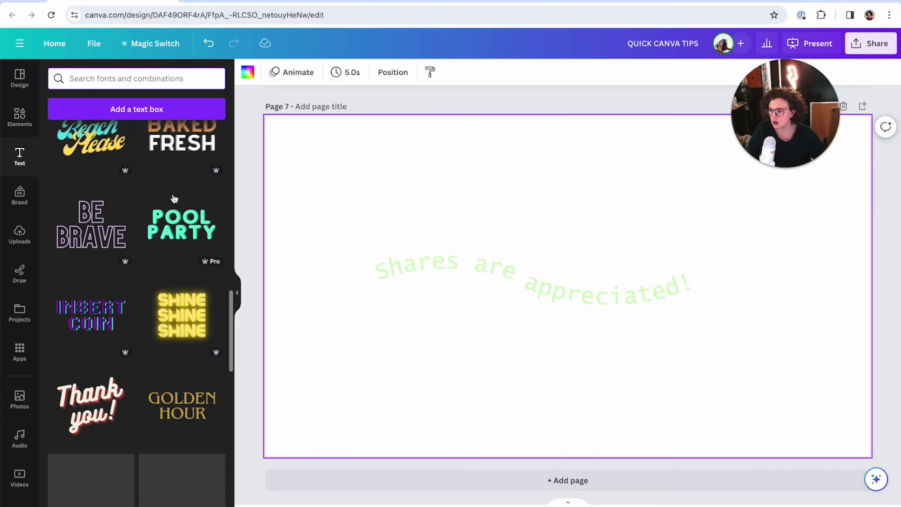
{"action": "scroll", "coordinate": [173, 198], "scroll_direction": "down", "scroll_amount": 3}
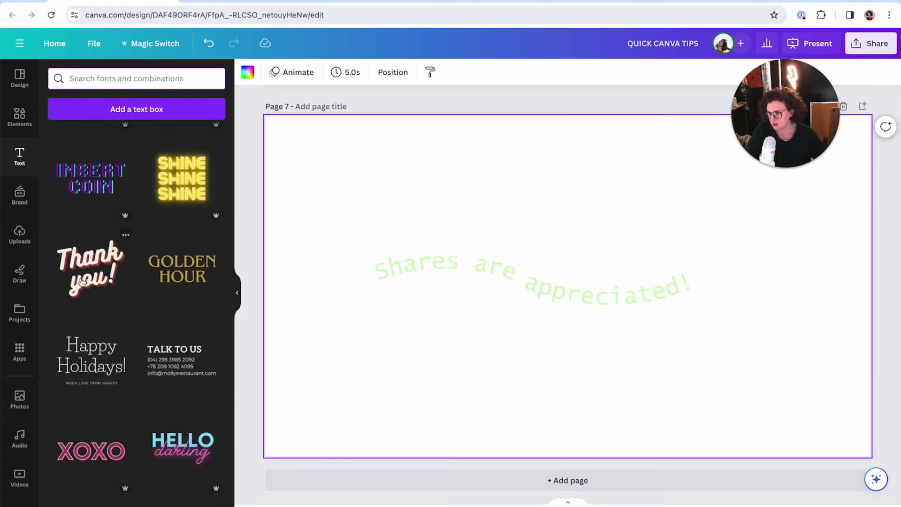
{"action": "scroll", "coordinate": [86, 293], "scroll_direction": "down", "scroll_amount": 3}
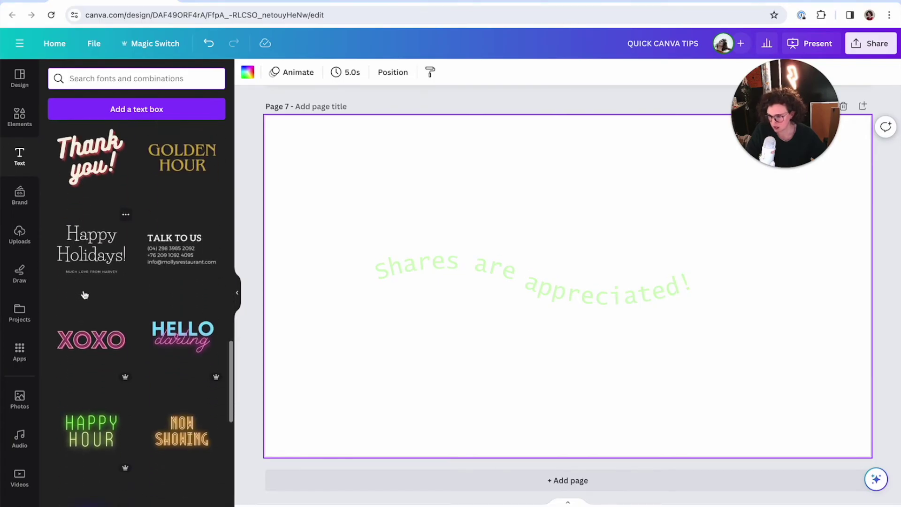
{"action": "scroll", "coordinate": [85, 295], "scroll_direction": "down", "scroll_amount": 3}
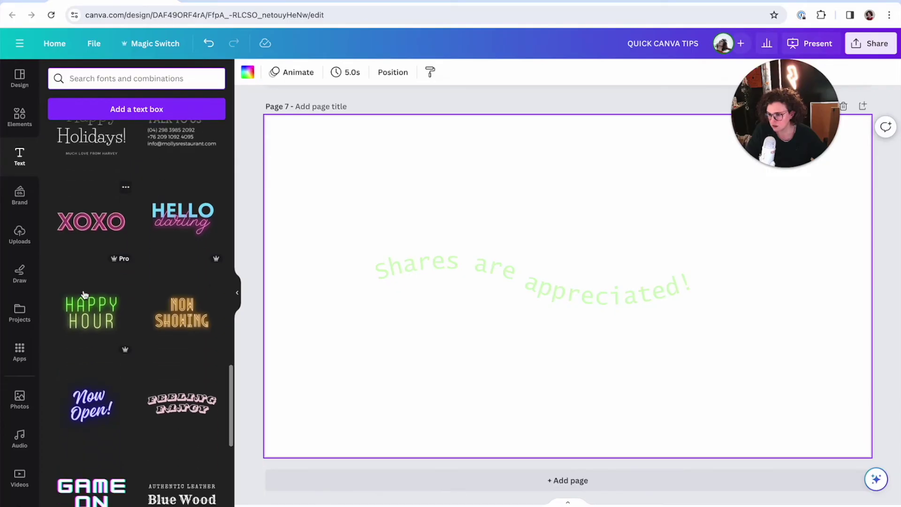
{"action": "left_click", "coordinate": [175, 402]}
{"action": "left_click_drag", "start_coordinate": [628, 264], "coordinate": [509, 369]}
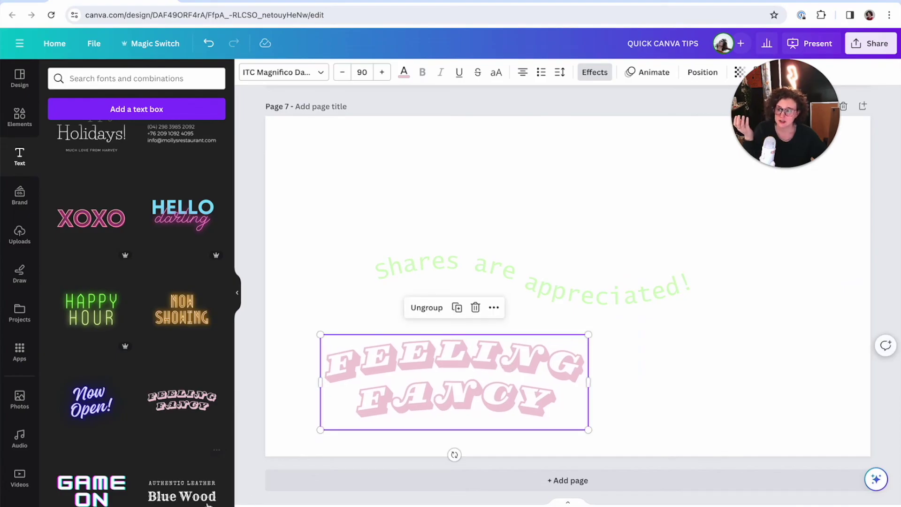
Step: Add the GAME ON font combination near the top of page 7 and inspect its text effect settings
{"action": "left_click", "coordinate": [97, 484]}
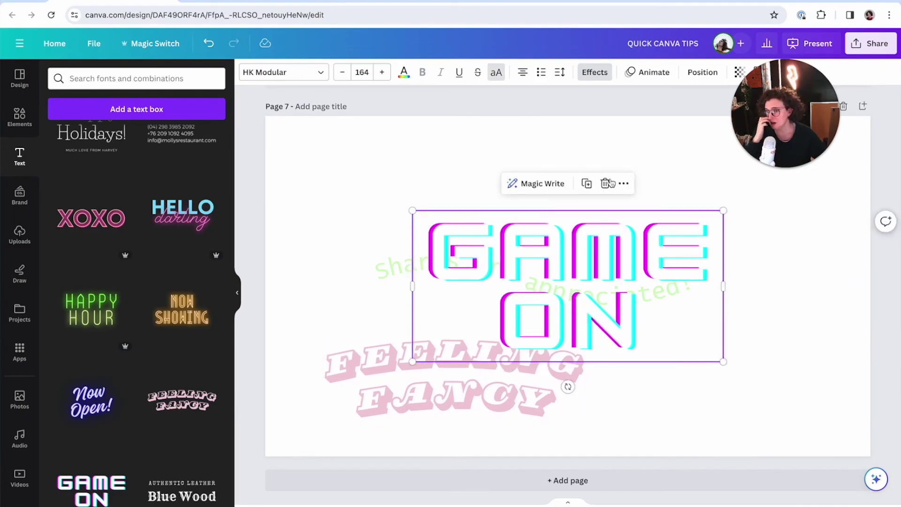
{"action": "left_click_drag", "start_coordinate": [611, 225], "coordinate": [631, 175]}
{"action": "left_click", "coordinate": [585, 75]}
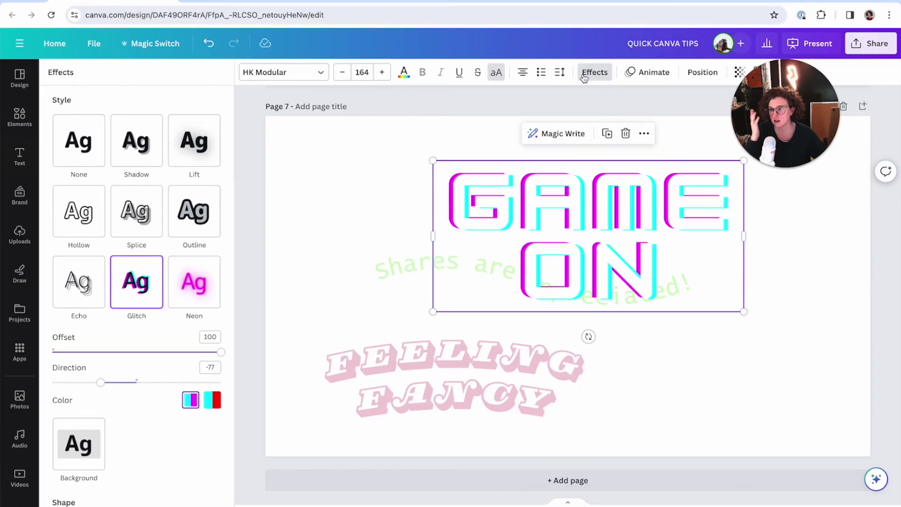
{"action": "left_click", "coordinate": [346, 209]}
{"action": "left_click", "coordinate": [500, 213]}
Step: Add the ESPRESSO price list font combination and place it in the lower-right corner of page 7
{"action": "scroll", "coordinate": [118, 381], "scroll_direction": "down", "scroll_amount": 8}
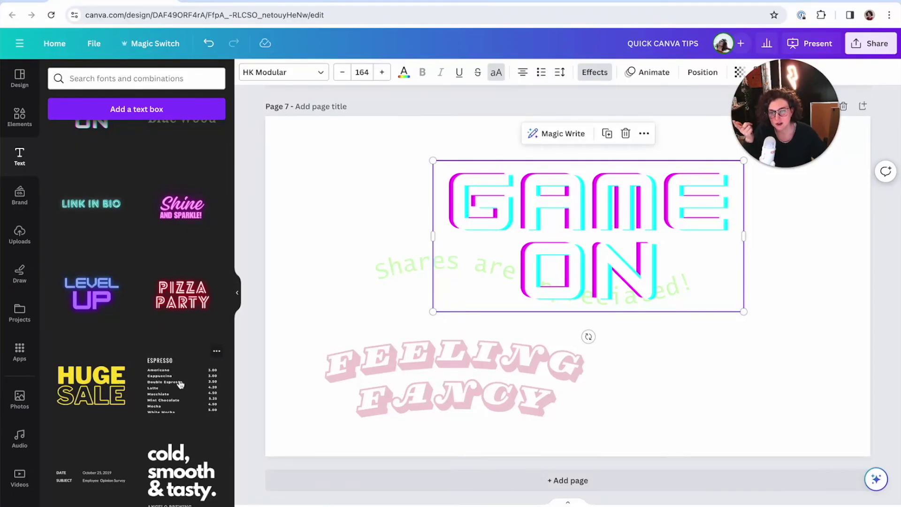
{"action": "left_click", "coordinate": [180, 384]}
{"action": "left_click_drag", "start_coordinate": [528, 323], "coordinate": [738, 405]}
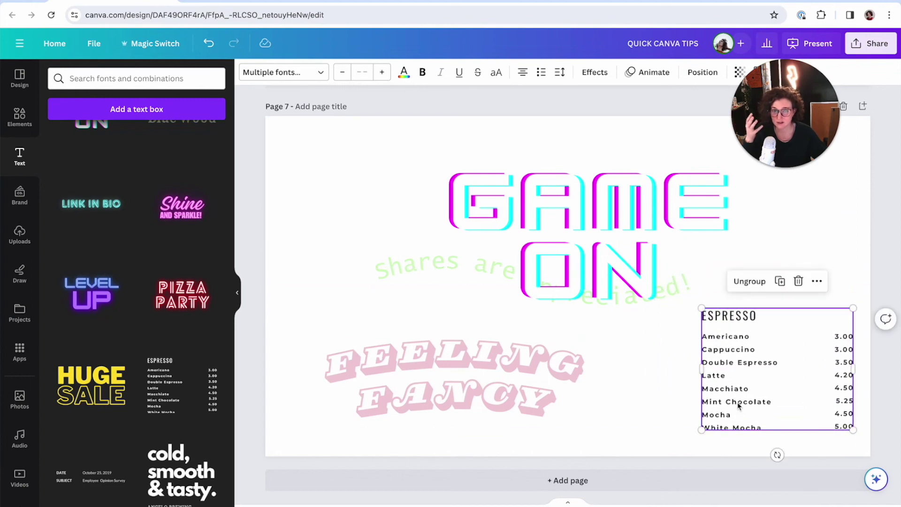
Step: Add the DATE and SUBJECT font combination to page 7 and place it above the "Shares are" text, overlapping the start of GAME ON
{"action": "left_click", "coordinate": [751, 377]}
{"action": "left_click", "coordinate": [656, 401]}
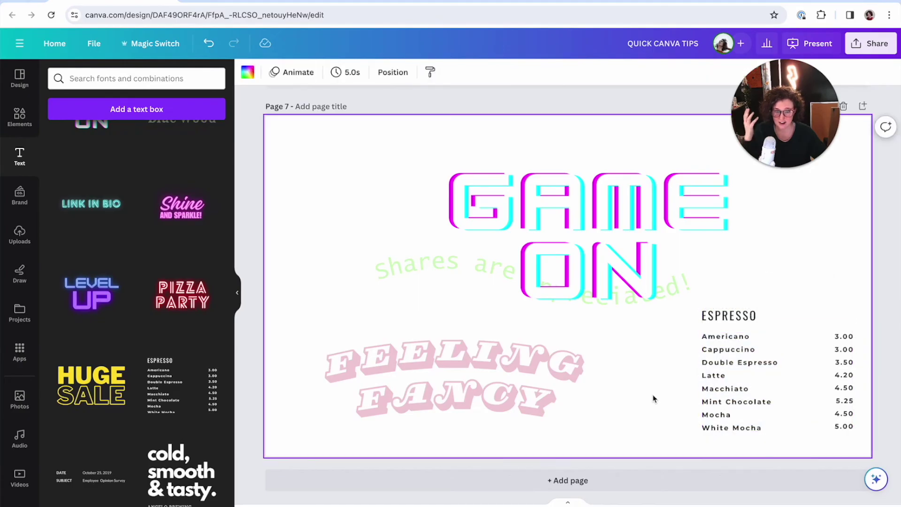
{"action": "scroll", "coordinate": [72, 247], "scroll_direction": "down", "scroll_amount": 5}
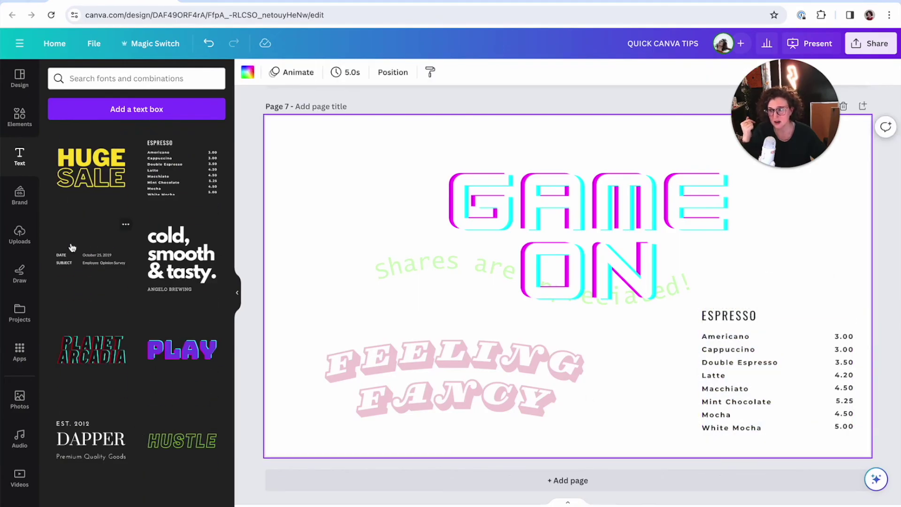
{"action": "left_click", "coordinate": [106, 254]}
{"action": "left_click_drag", "start_coordinate": [475, 287], "coordinate": [335, 214]}
Step: Browse the remaining ready-made font combinations further down the list for other text styles
{"action": "scroll", "coordinate": [166, 361], "scroll_direction": "down", "scroll_amount": 3}
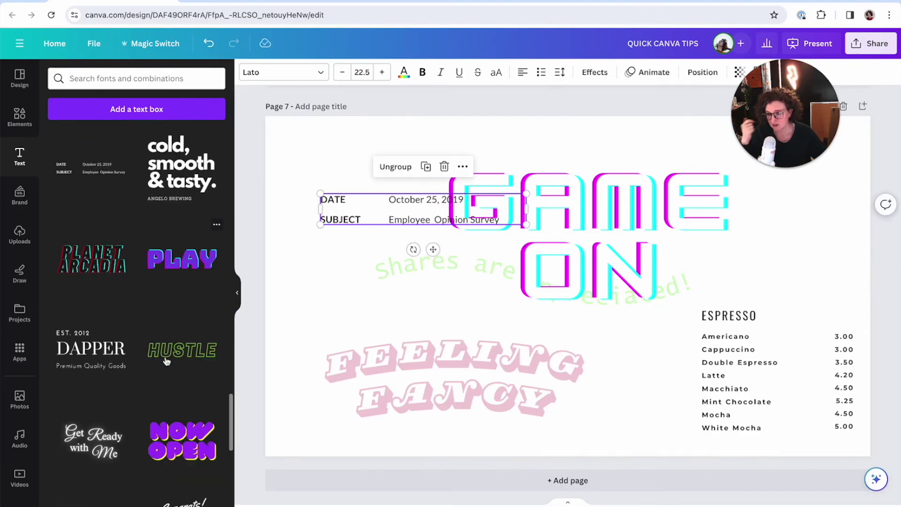
{"action": "scroll", "coordinate": [166, 360], "scroll_direction": "down", "scroll_amount": 5}
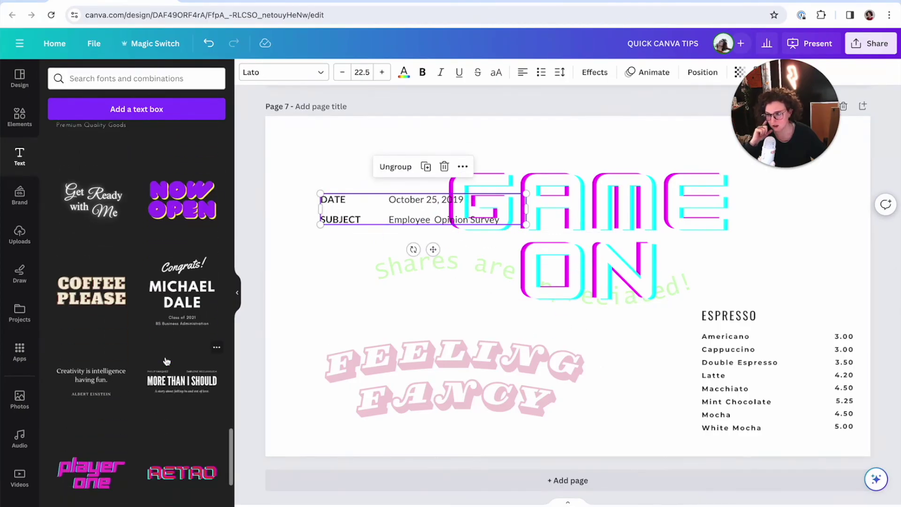
{"action": "scroll", "coordinate": [167, 361], "scroll_direction": "down", "scroll_amount": 7}
{"action": "scroll", "coordinate": [167, 361], "scroll_direction": "up", "scroll_amount": 6}
{"action": "scroll", "coordinate": [167, 360], "scroll_direction": "down", "scroll_amount": 9}
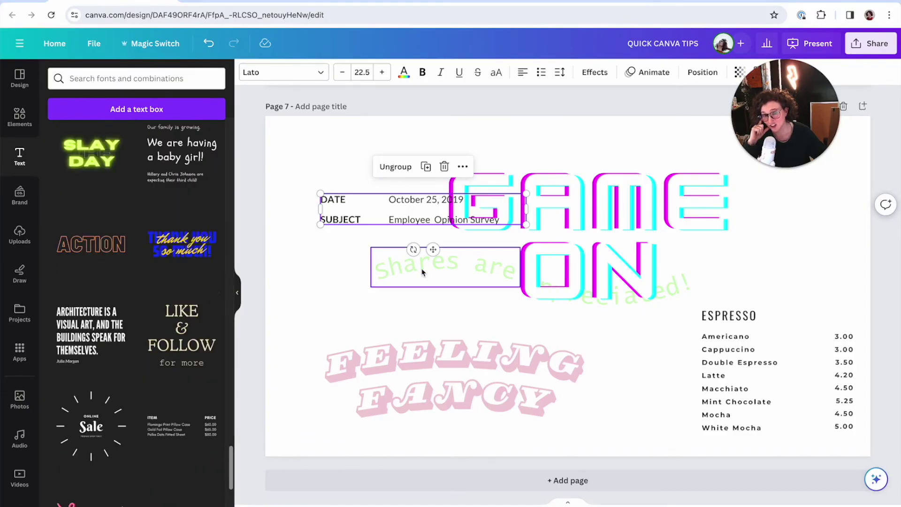
Step: Return to the Typecraft example on page 3, select its first "SATURDAY AT 2:00PM" line, and look through the available Canva apps
{"action": "scroll", "coordinate": [423, 272], "scroll_direction": "up", "scroll_amount": 5}
{"action": "scroll", "coordinate": [422, 272], "scroll_direction": "up", "scroll_amount": 10}
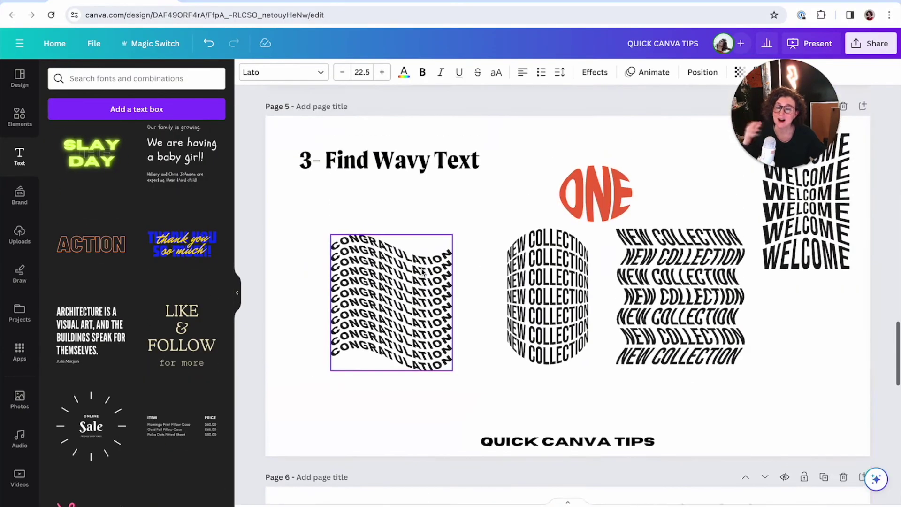
{"action": "scroll", "coordinate": [423, 272], "scroll_direction": "up", "scroll_amount": 15}
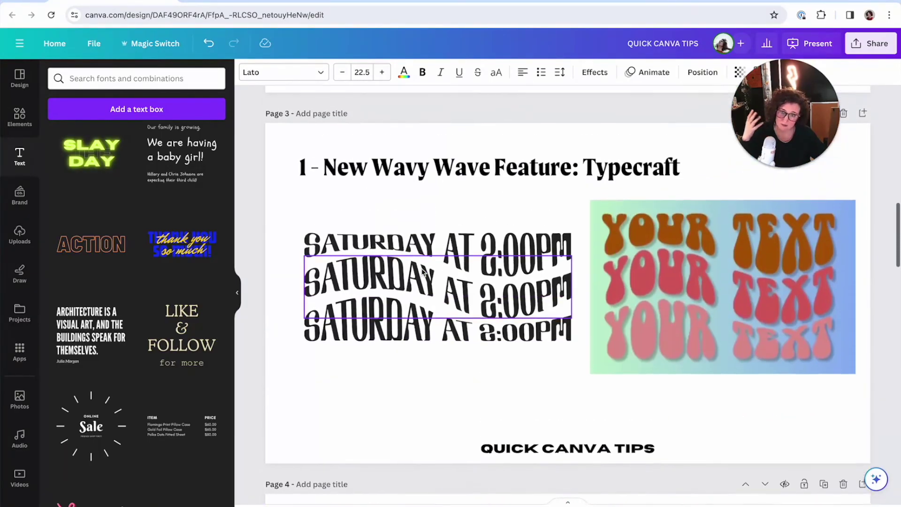
{"action": "left_click", "coordinate": [422, 271]}
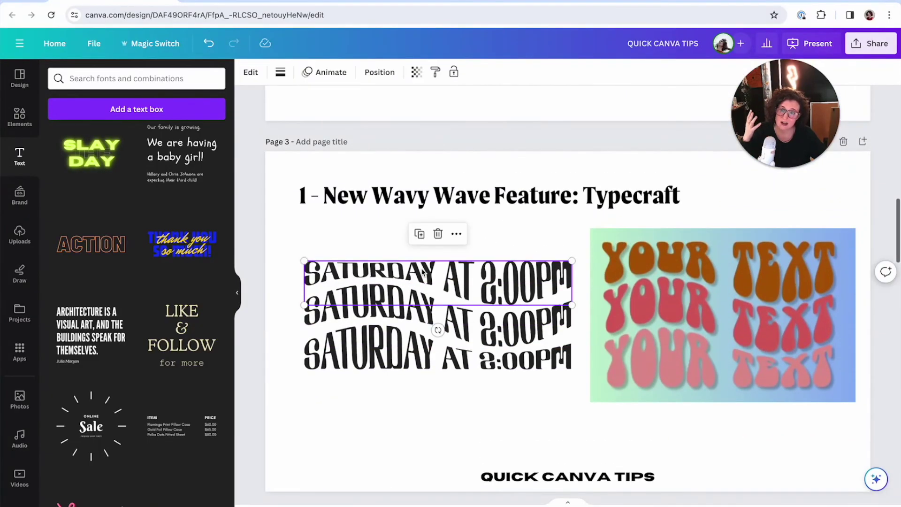
{"action": "left_click", "coordinate": [21, 361]}
{"action": "scroll", "coordinate": [97, 356], "scroll_direction": "down", "scroll_amount": 7}
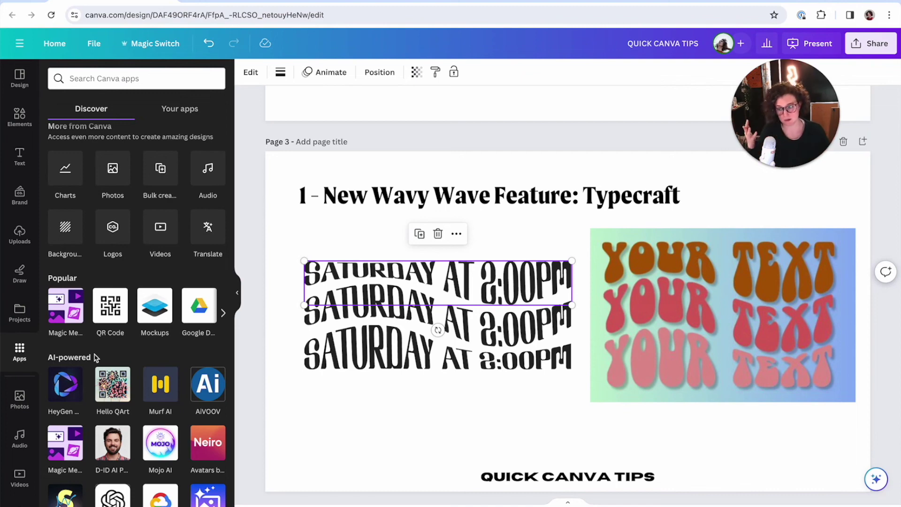
Step: Review the text examples from page 3 through page 7, including the curved text, wavy graphics, HELLO SALE font and font combinations
{"action": "left_click", "coordinate": [303, 415]}
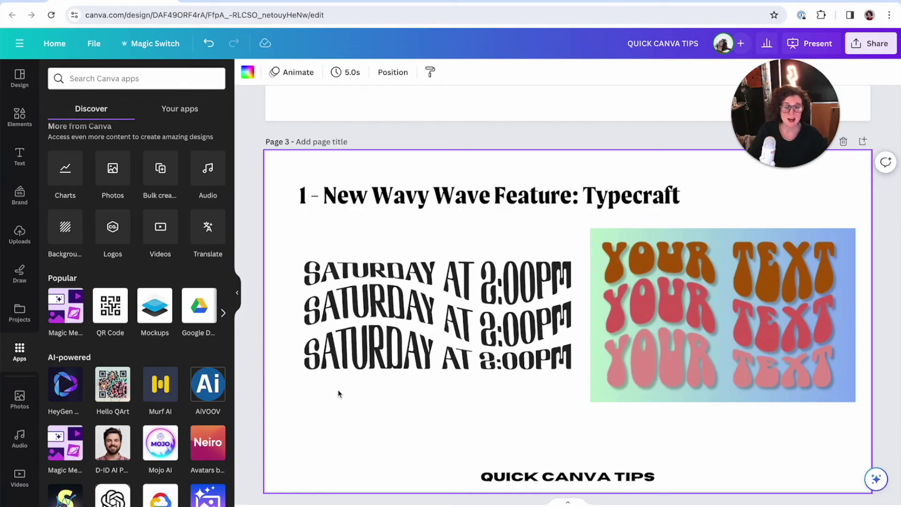
{"action": "scroll", "coordinate": [338, 394], "scroll_direction": "down", "scroll_amount": 8}
{"action": "scroll", "coordinate": [337, 370], "scroll_direction": "down", "scroll_amount": 6}
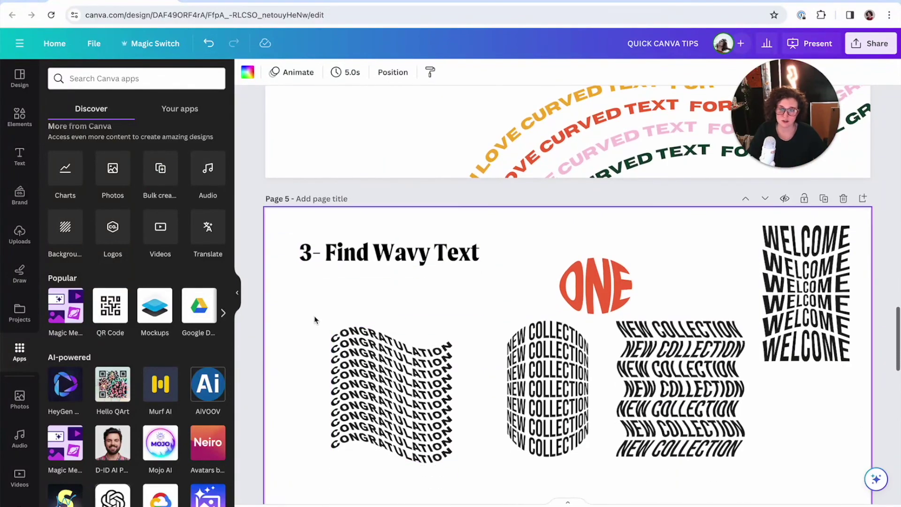
{"action": "scroll", "coordinate": [315, 319], "scroll_direction": "down", "scroll_amount": 6}
{"action": "left_click", "coordinate": [765, 320]}
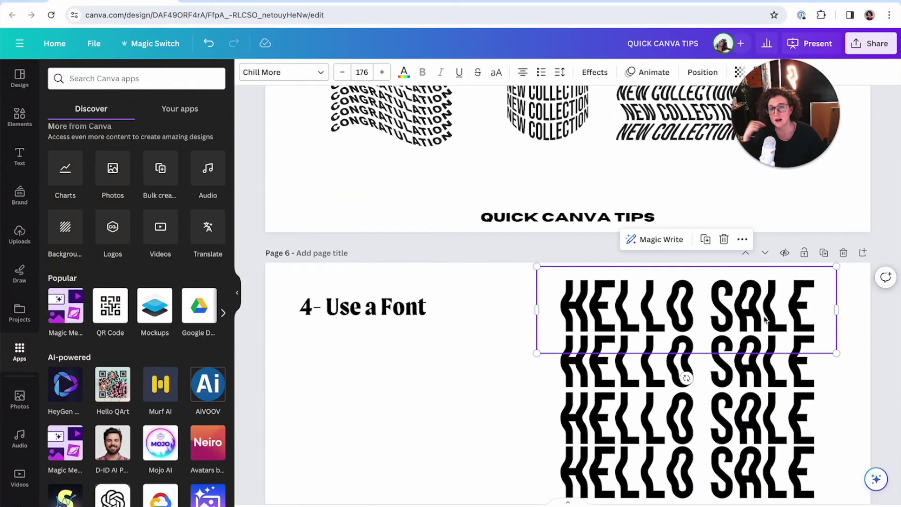
{"action": "scroll", "coordinate": [766, 320], "scroll_direction": "down", "scroll_amount": 2}
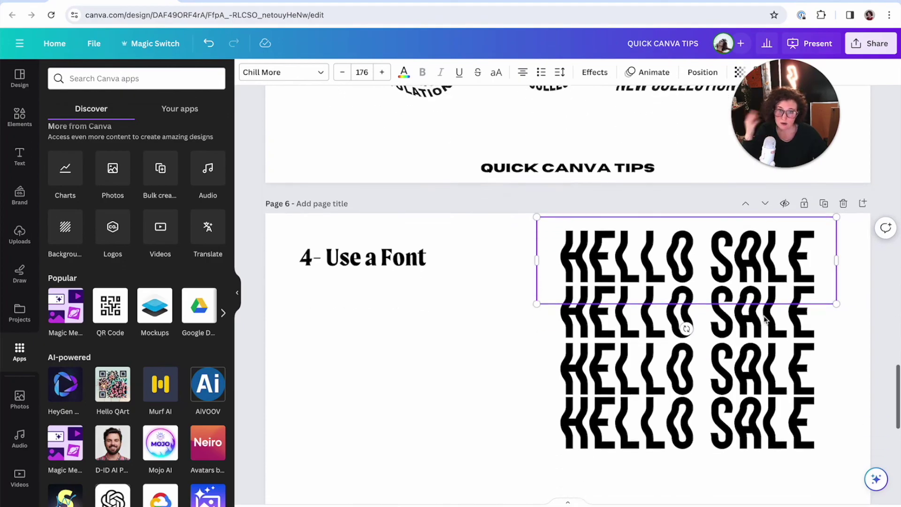
{"action": "left_click", "coordinate": [475, 358]}
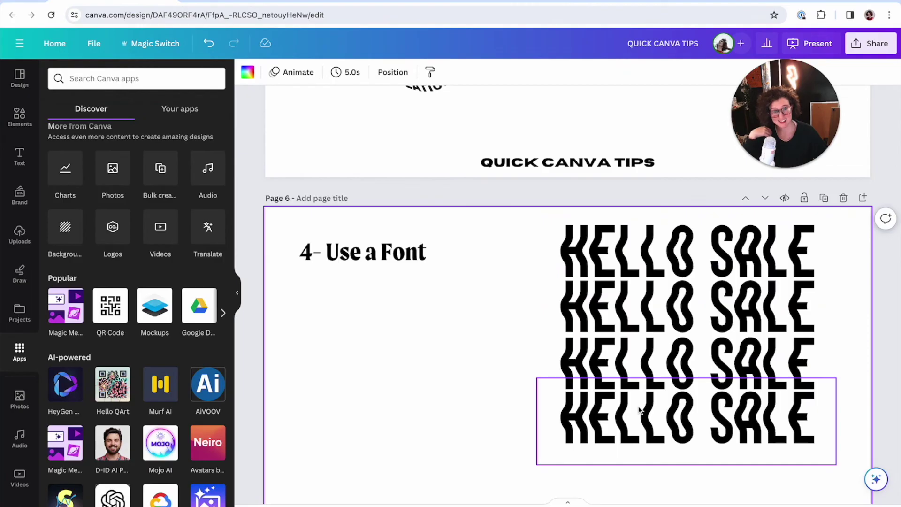
{"action": "scroll", "coordinate": [639, 411], "scroll_direction": "down", "scroll_amount": 5}
{"action": "scroll", "coordinate": [638, 411], "scroll_direction": "down", "scroll_amount": 1}
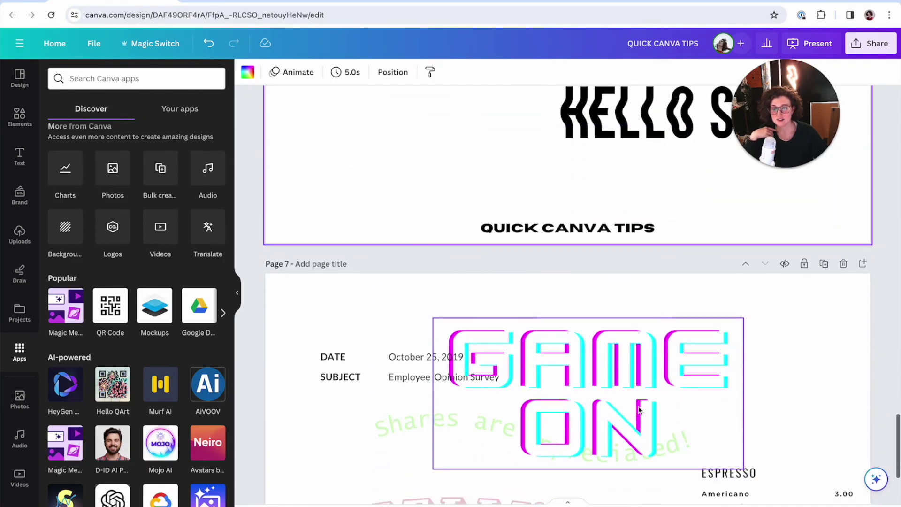
{"action": "scroll", "coordinate": [639, 410], "scroll_direction": "down", "scroll_amount": 3}
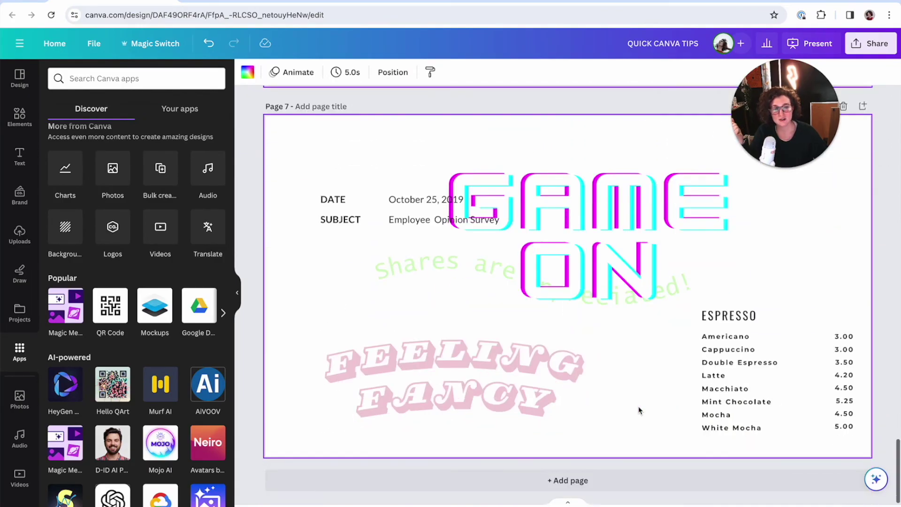